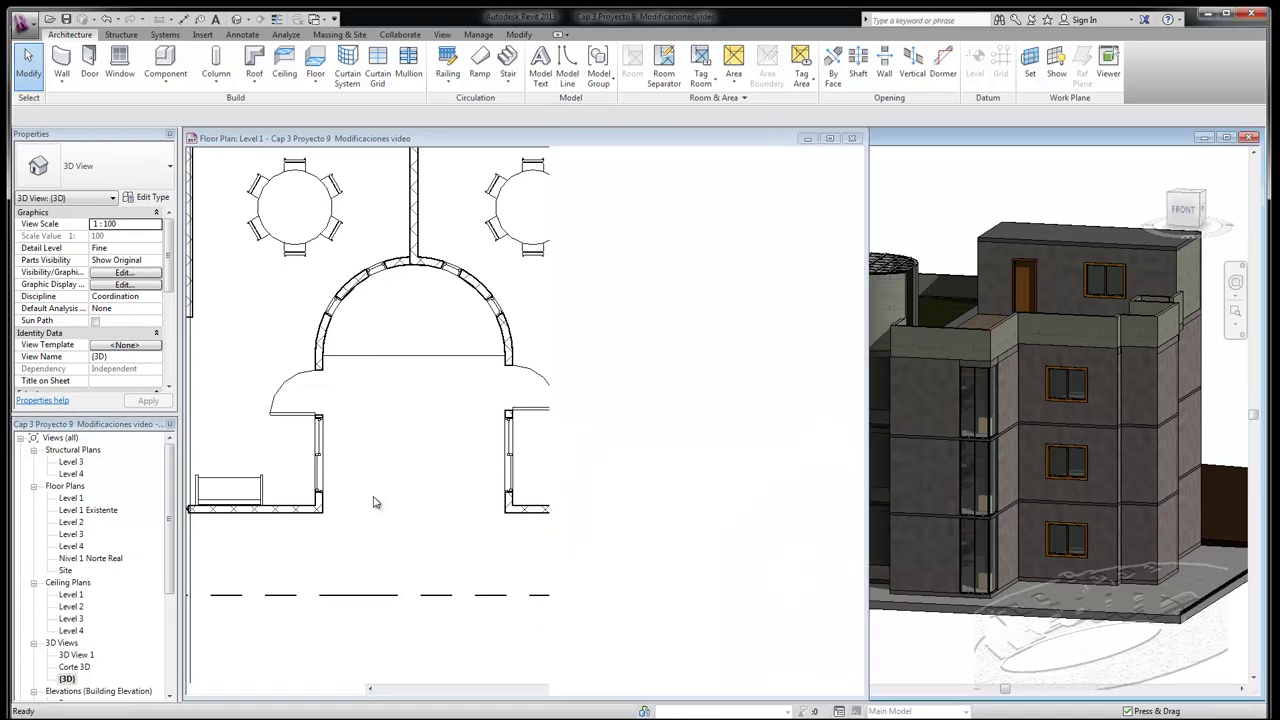
Zoom out in the Level 1 plan until the whole apartment plan is visible.
scroll(414, 517, "down", 3)
scroll(414, 517, "down", 1)
scroll(414, 517, "down", 1)
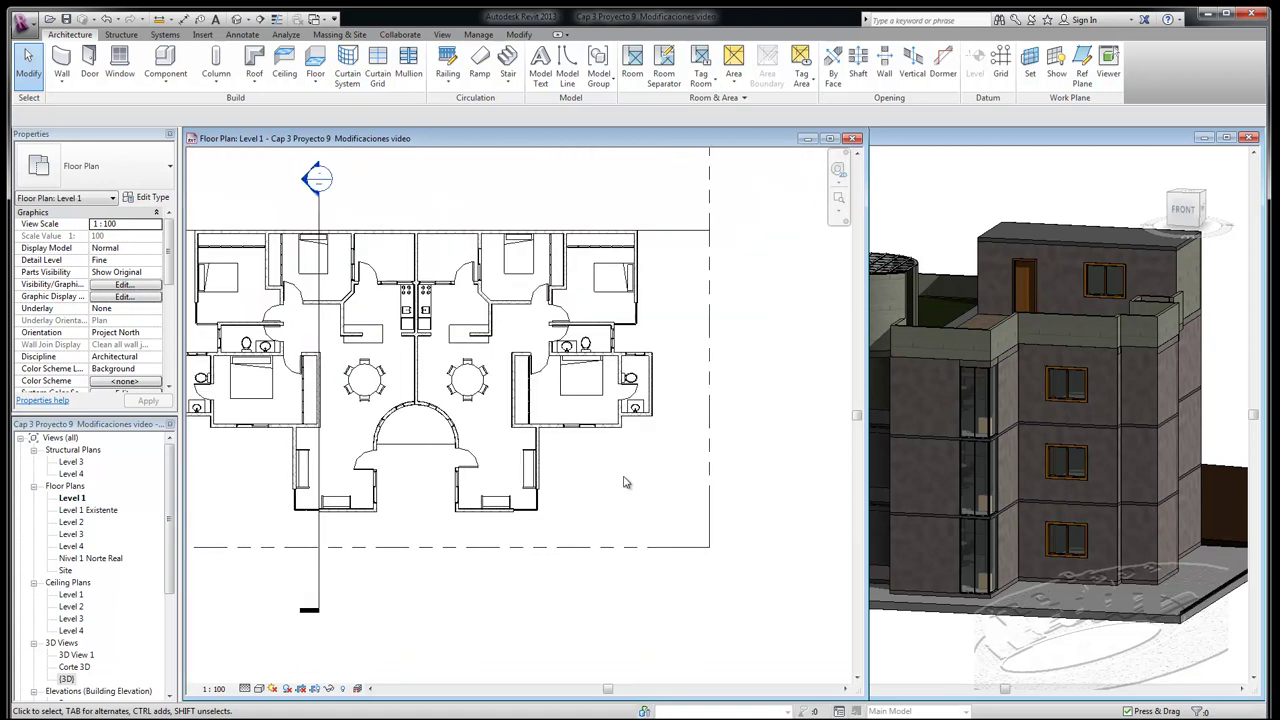
scroll(672, 462, "down", 1)
scroll(435, 475, "up", 2)
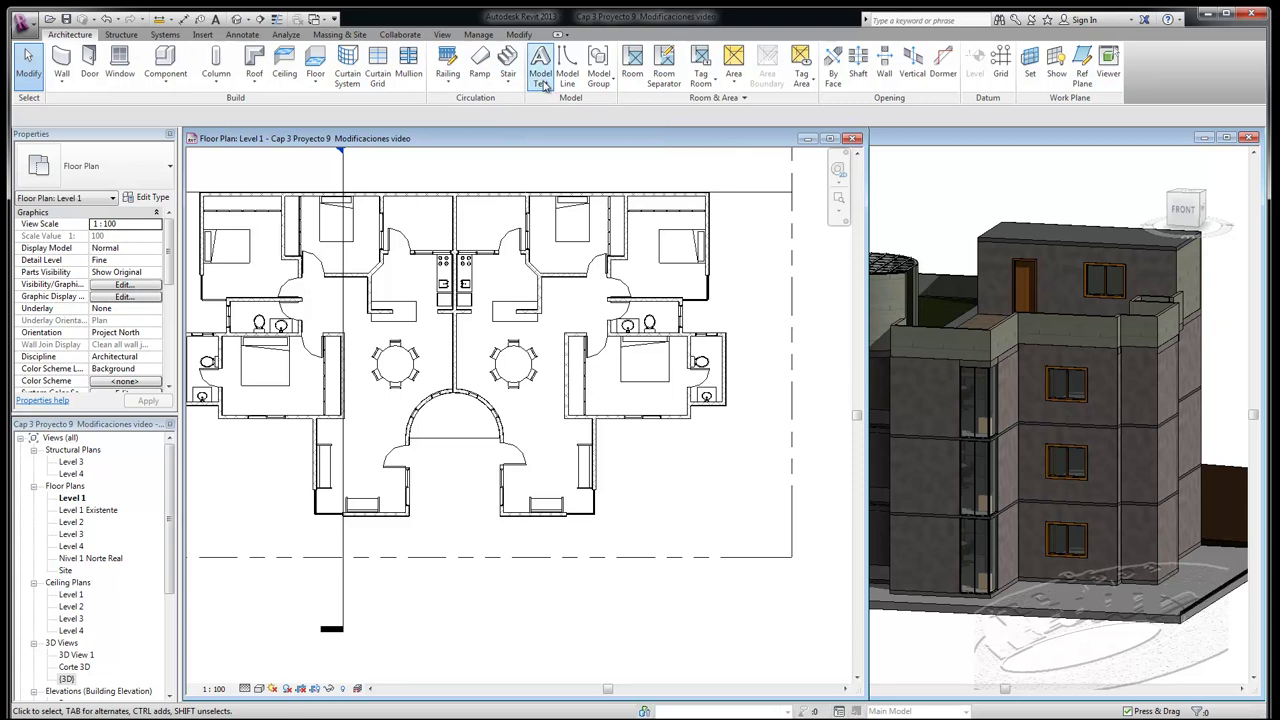
Start a Stair by Component running from Level 1 to Level 2.
left_click(508, 82)
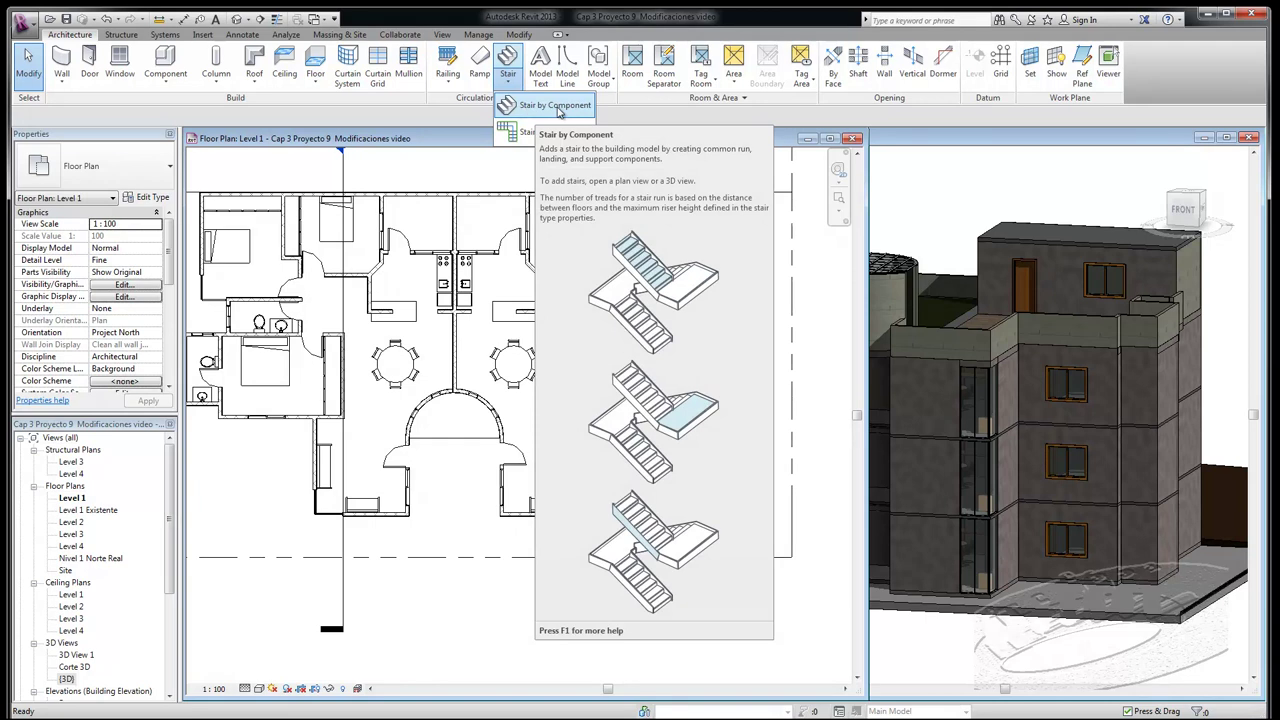
left_click(562, 108)
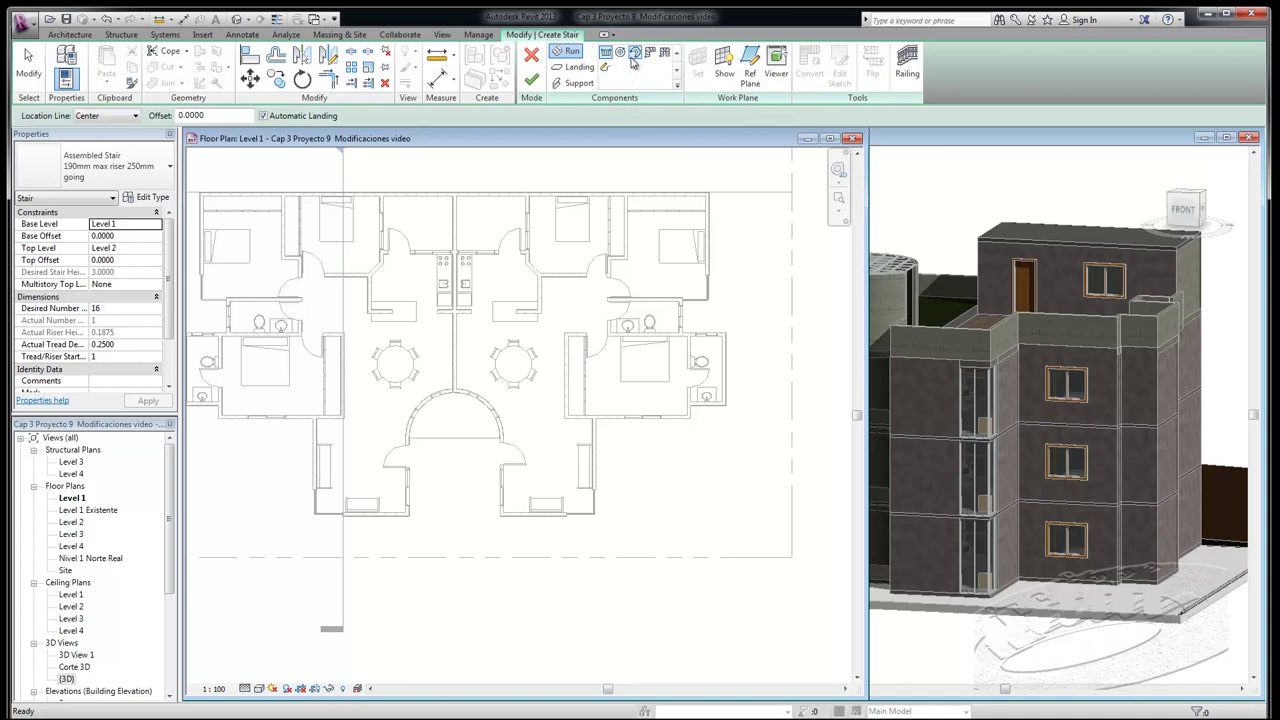
mouse_move(634, 53)
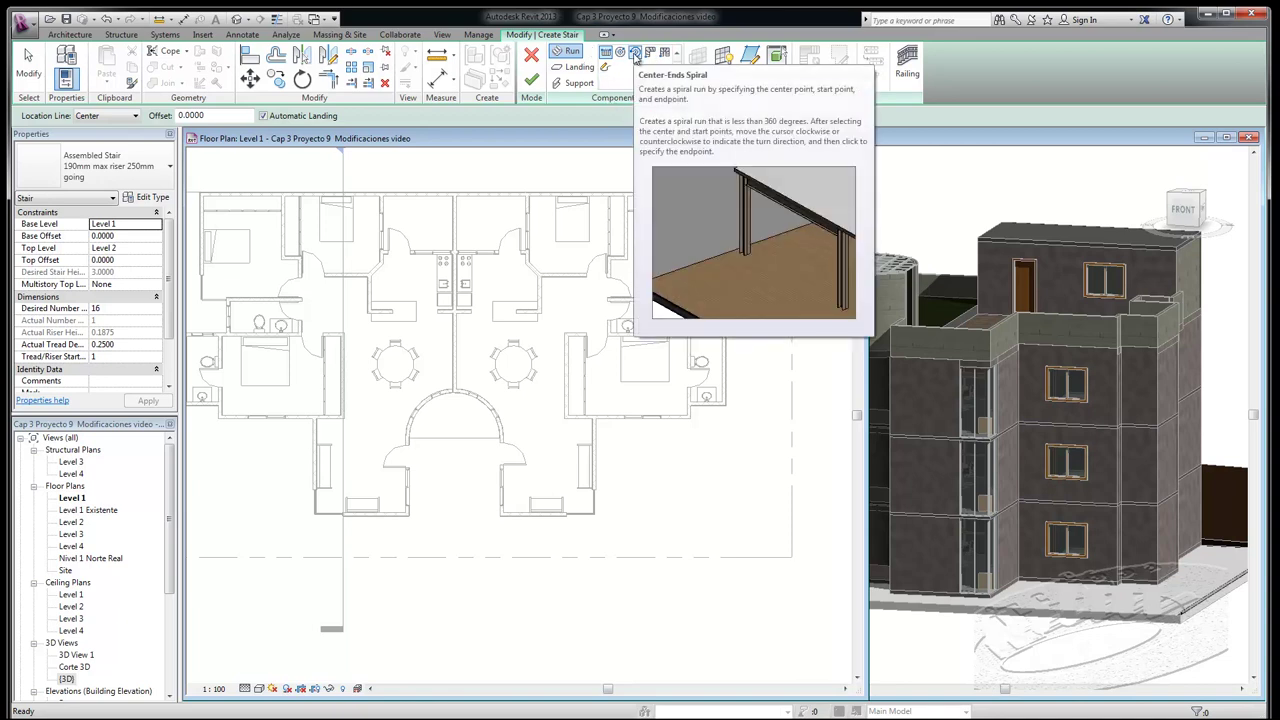
Sketch a Center-Ends Spiral run, location line Right, centred on the hall along its curved wall.
left_click(635, 52)
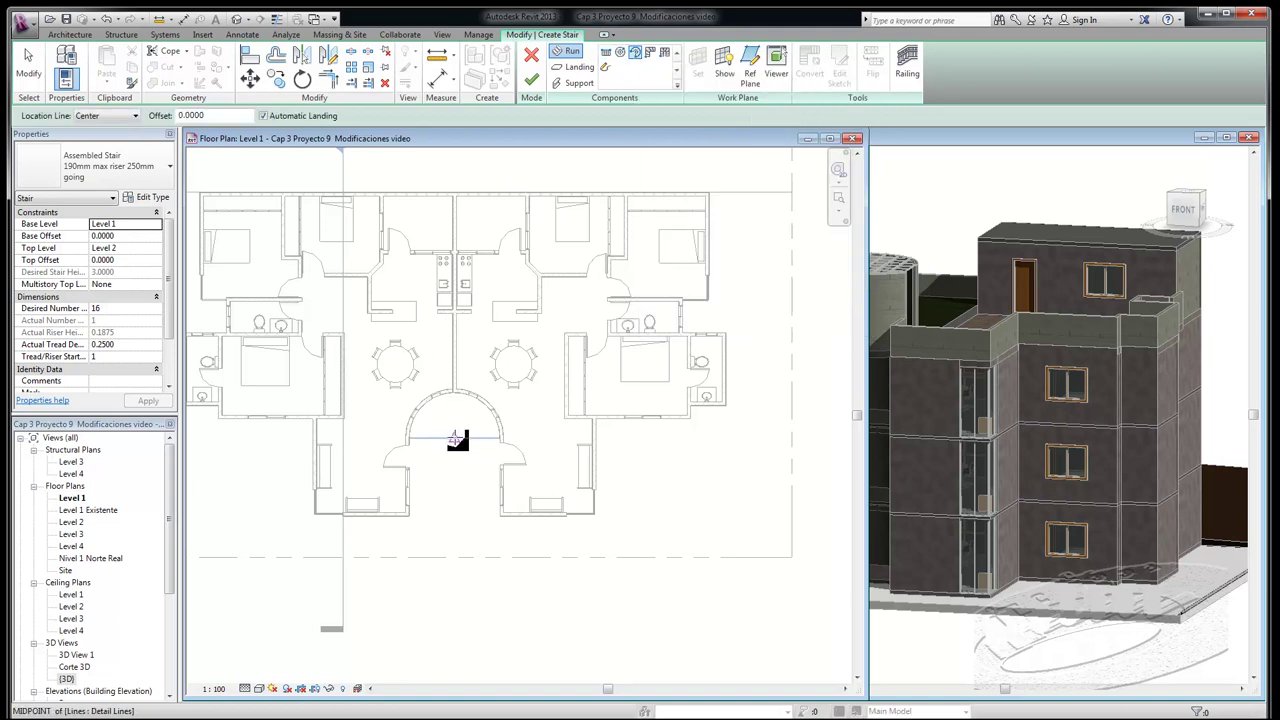
left_click(136, 116)
left_click(100, 151)
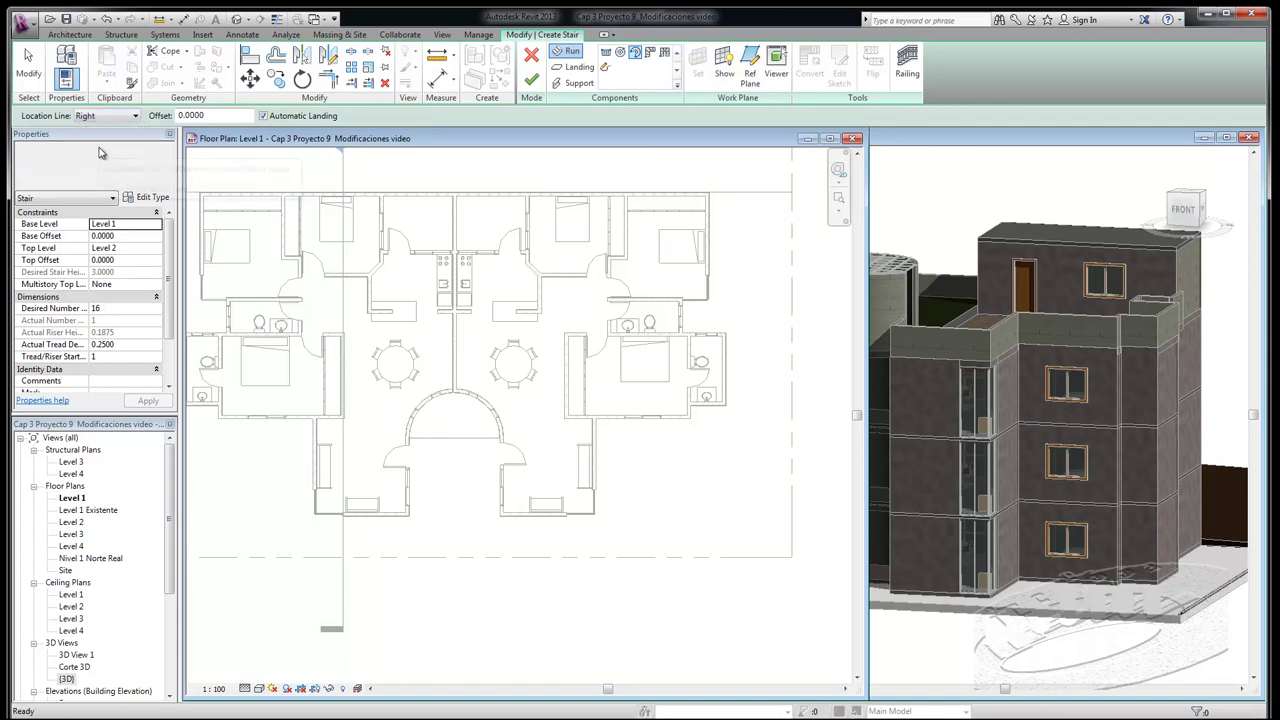
left_click(455, 440)
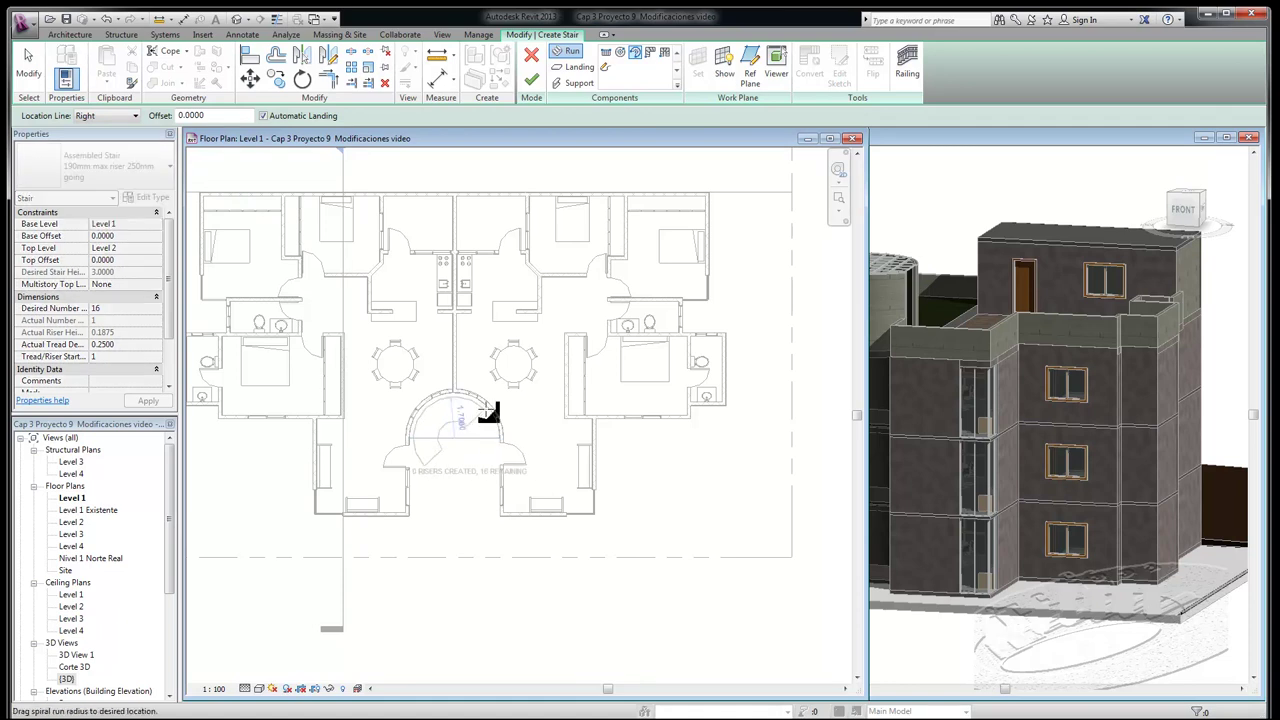
scroll(498, 425, "up", 1)
scroll(498, 428, "up", 2)
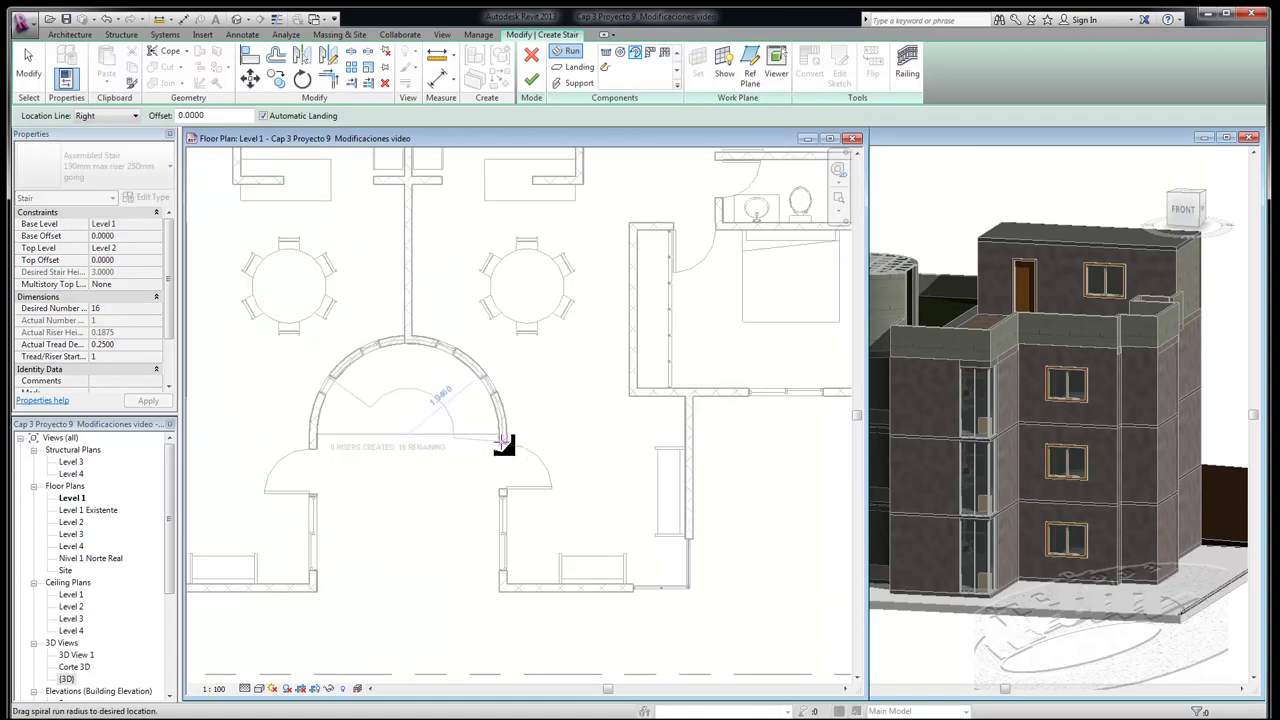
scroll(500, 435, "up", 2)
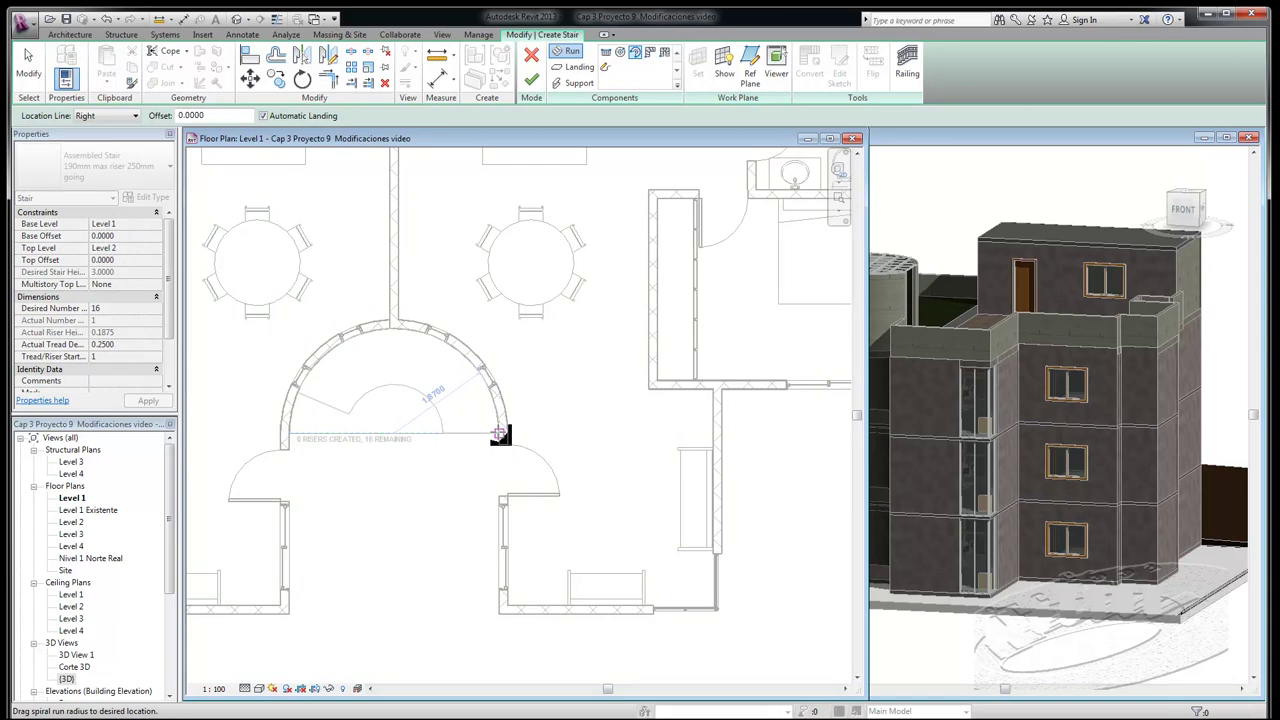
left_click(497, 433)
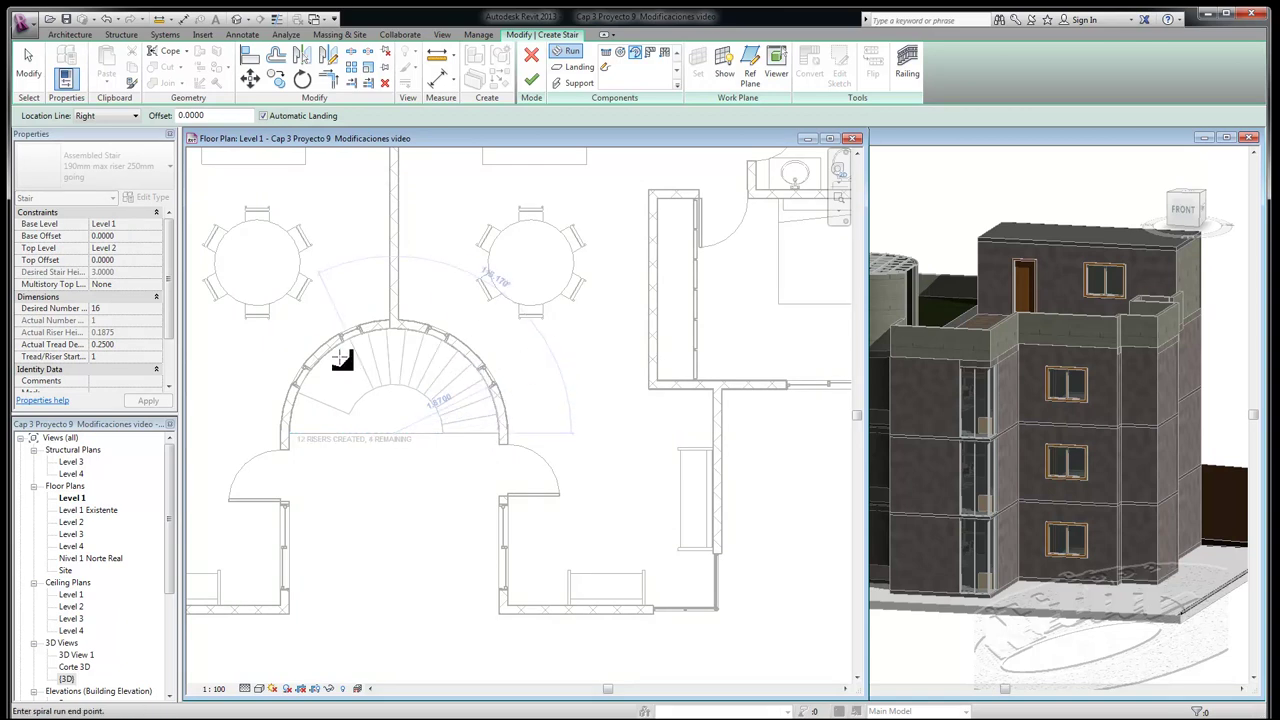
left_click(299, 460)
key("Escape")
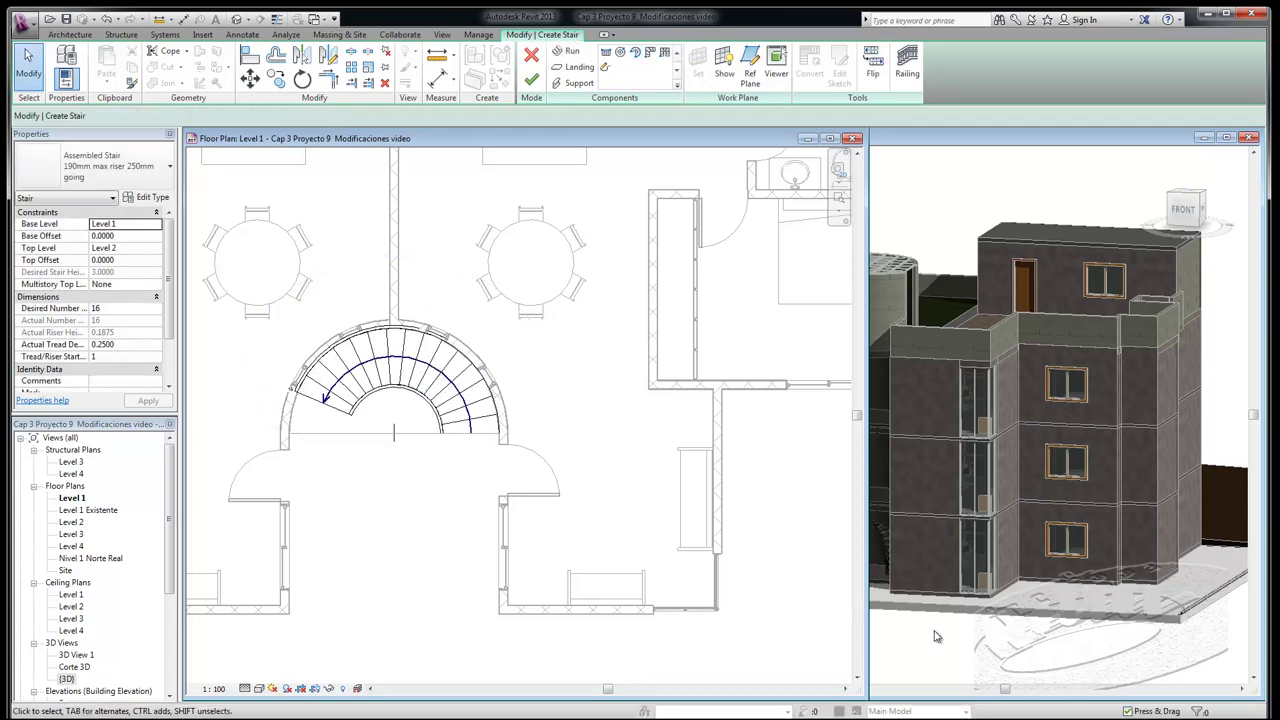
Widen and zoom the 3D view to check the completed spiral stair and railings, then reactivate Level 1.
left_click_drag(867, 636, 553, 636)
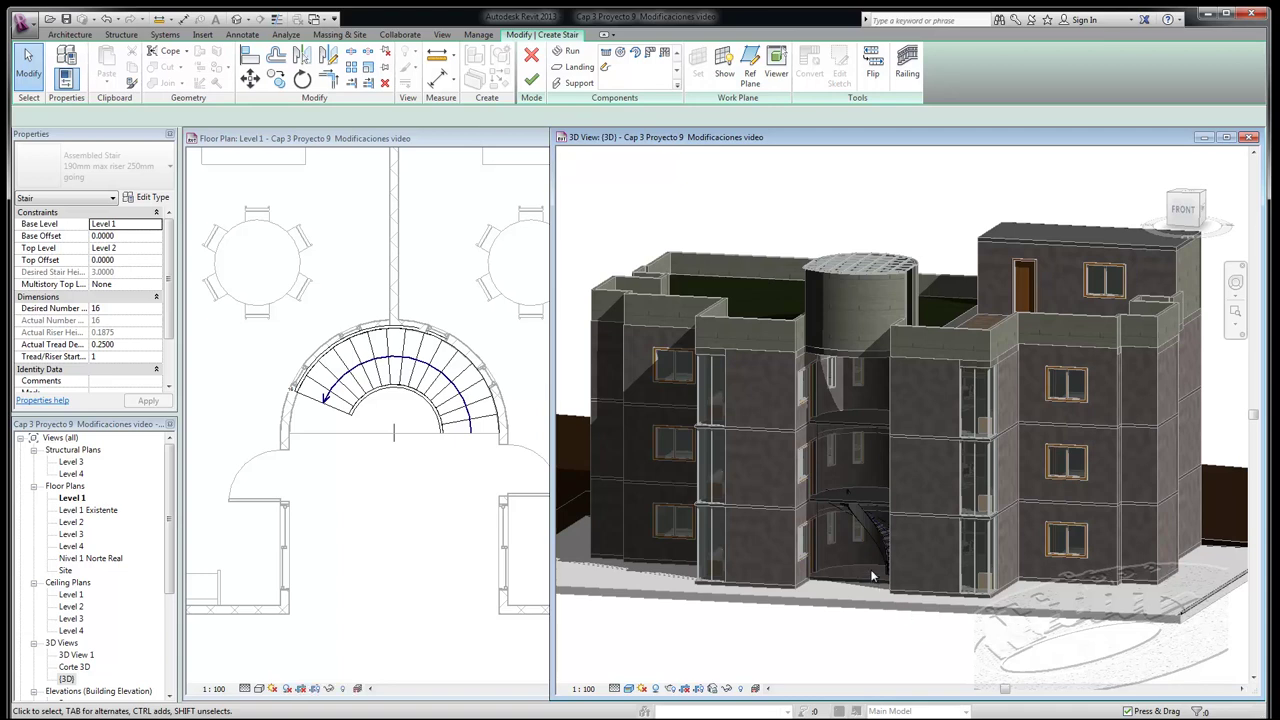
scroll(869, 549, "up", 3)
scroll(850, 540, "up", 3)
scroll(825, 525, "up", 3)
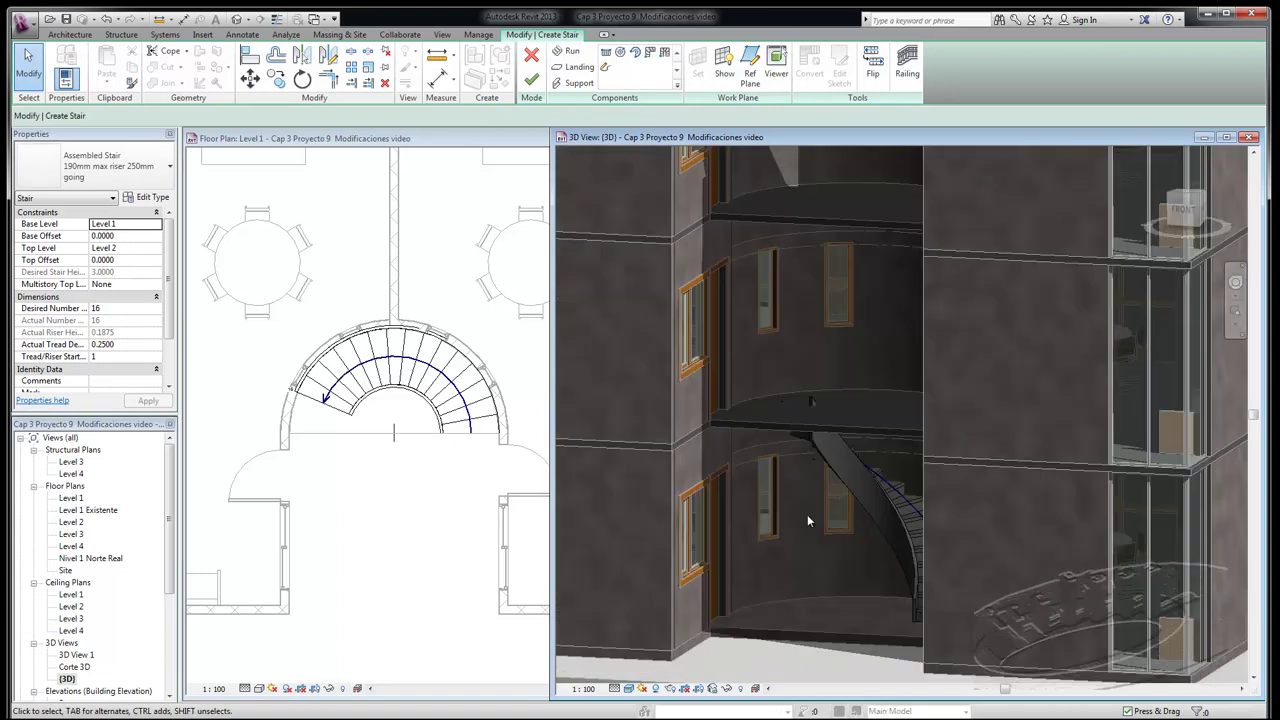
scroll(807, 514, "up", 2)
scroll(745, 330, "down", 2)
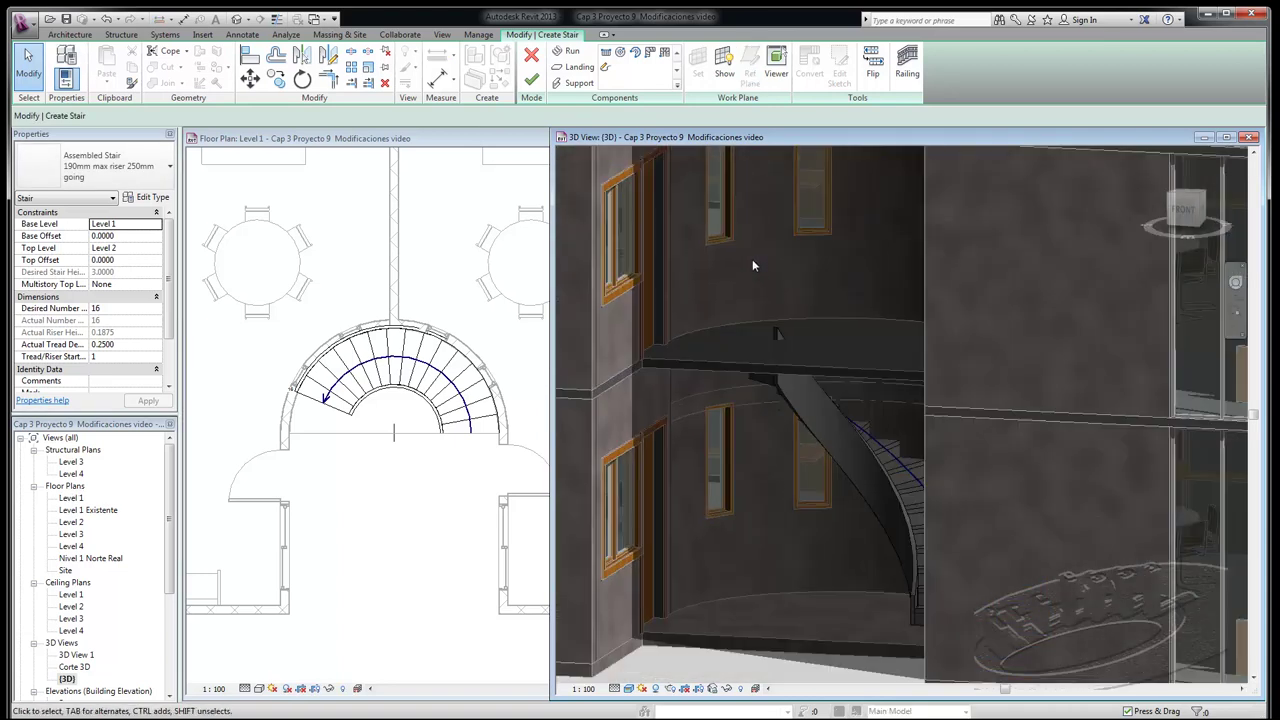
scroll(765, 320, "down", 1)
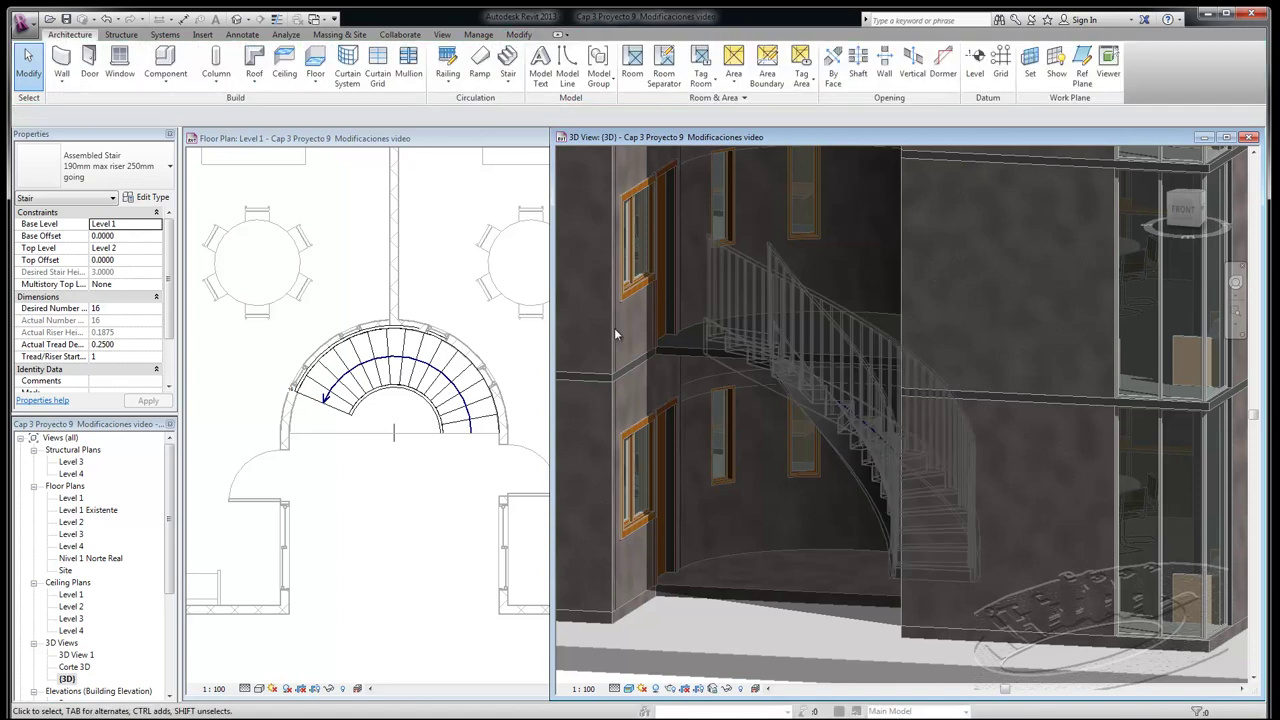
left_click(405, 510)
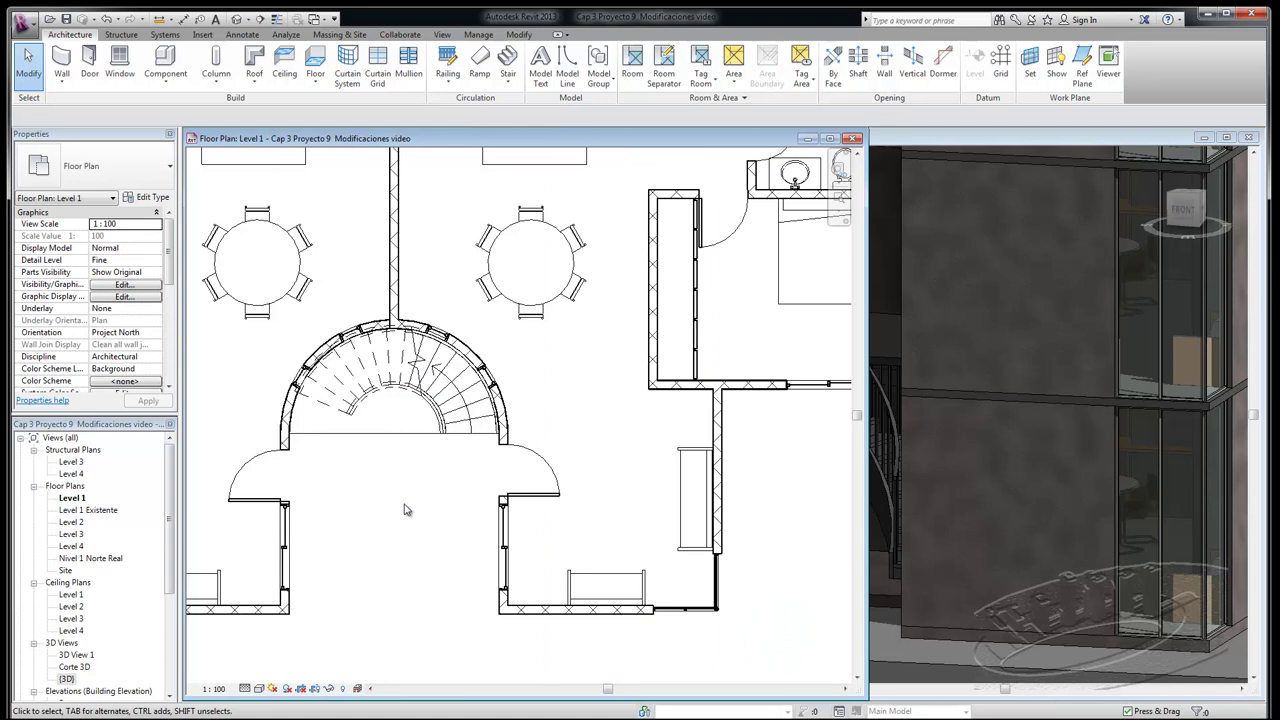
Open the Level 2 plan, select its floor slab and enter Edit Boundary.
double_click(71, 522)
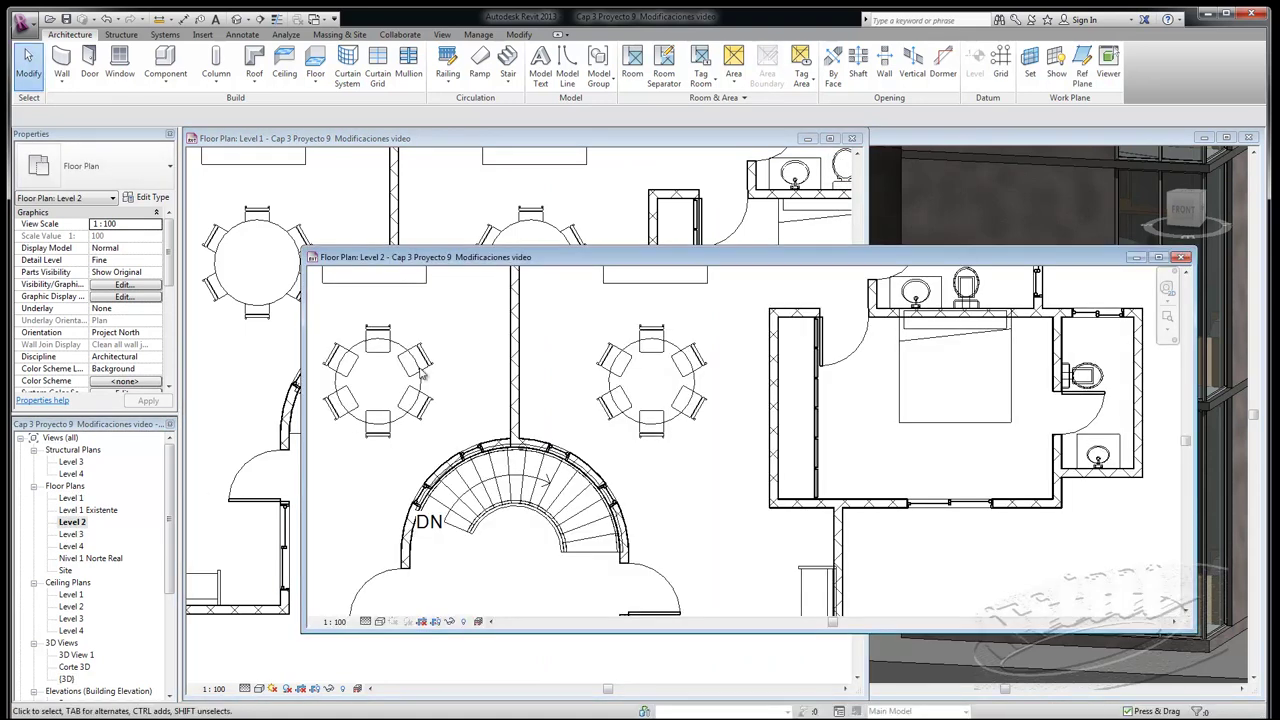
scroll(519, 503, "down", 2)
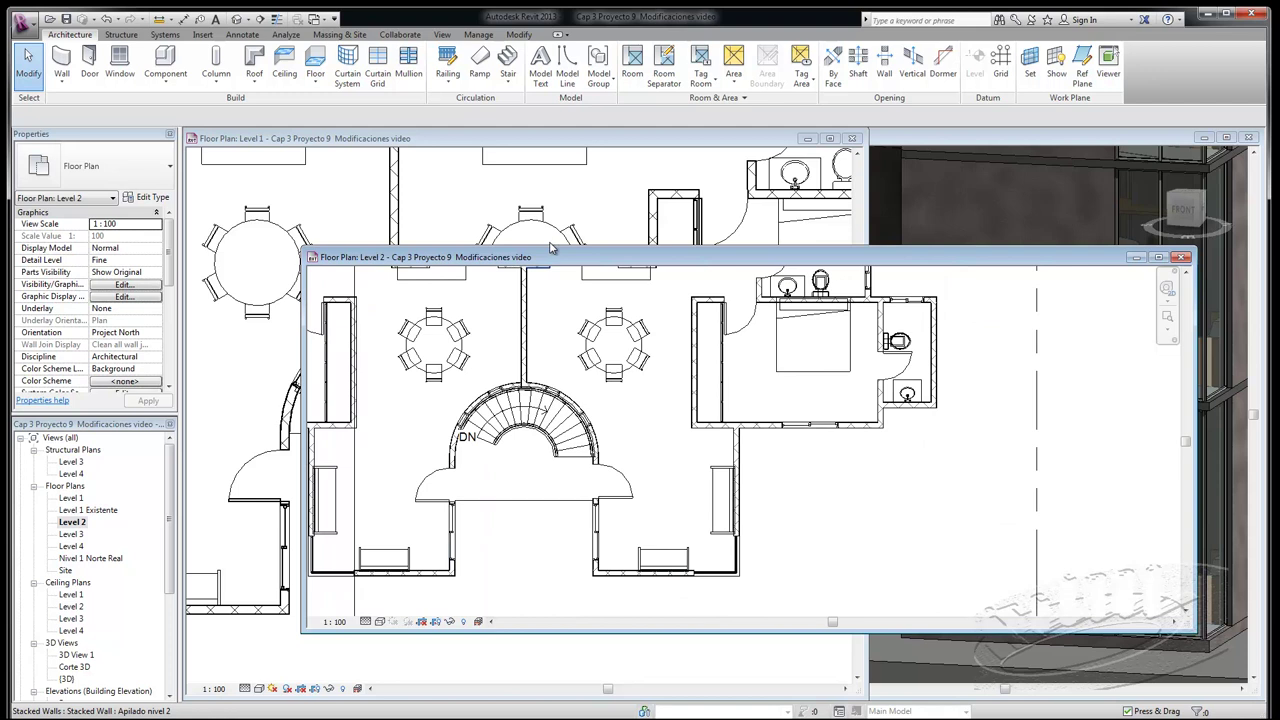
left_click(519, 505)
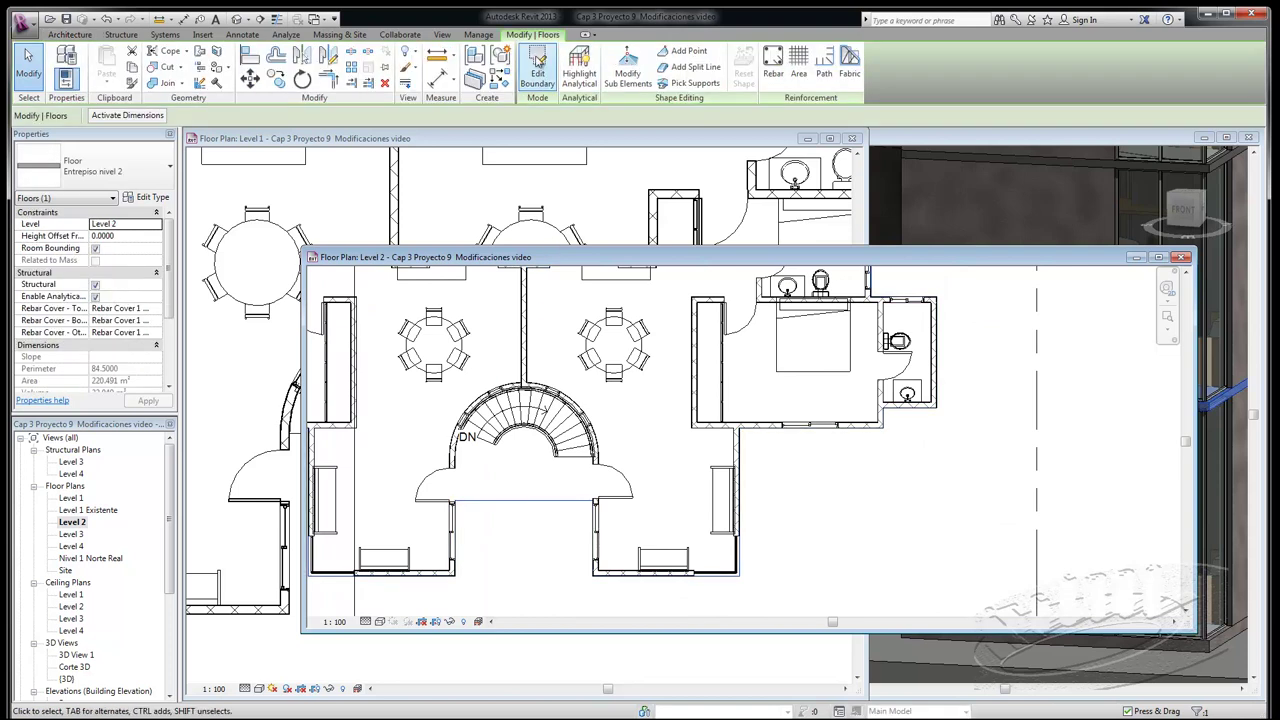
left_click(538, 62)
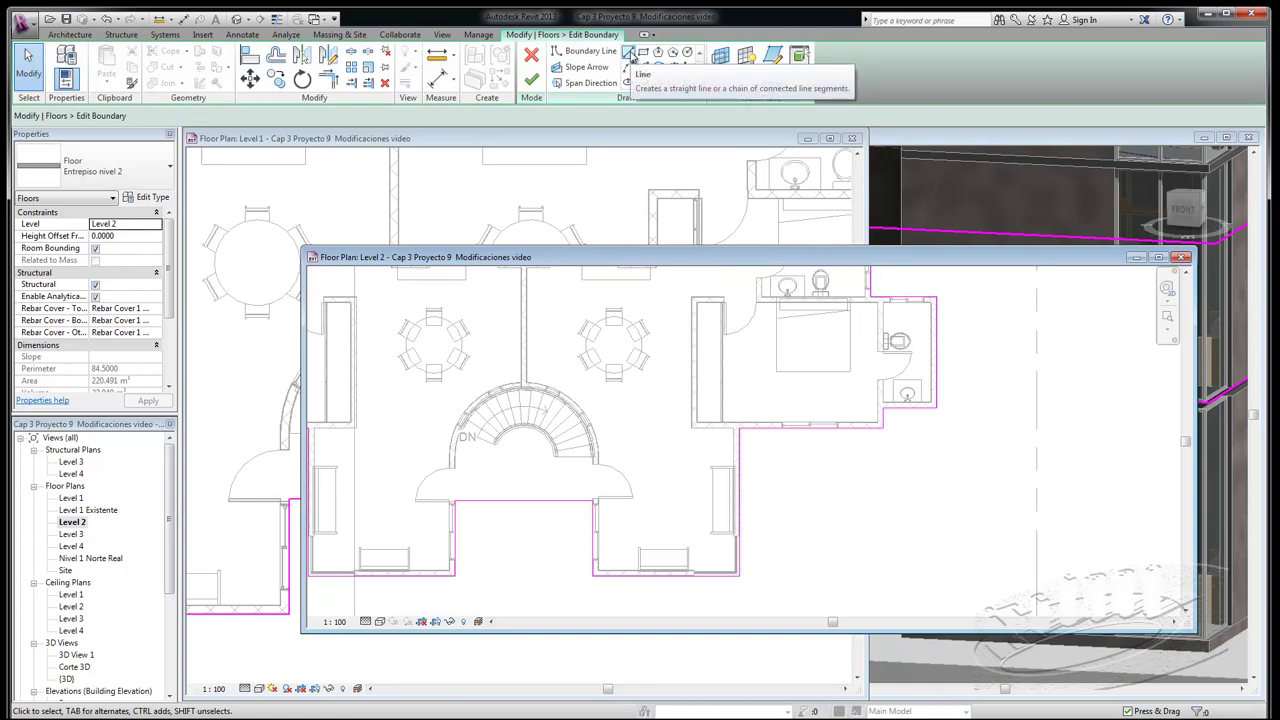
Sketch a straight boundary line across the hall and an arc following the stair's curved wall.
left_click(630, 53)
scroll(583, 445, "up", 2)
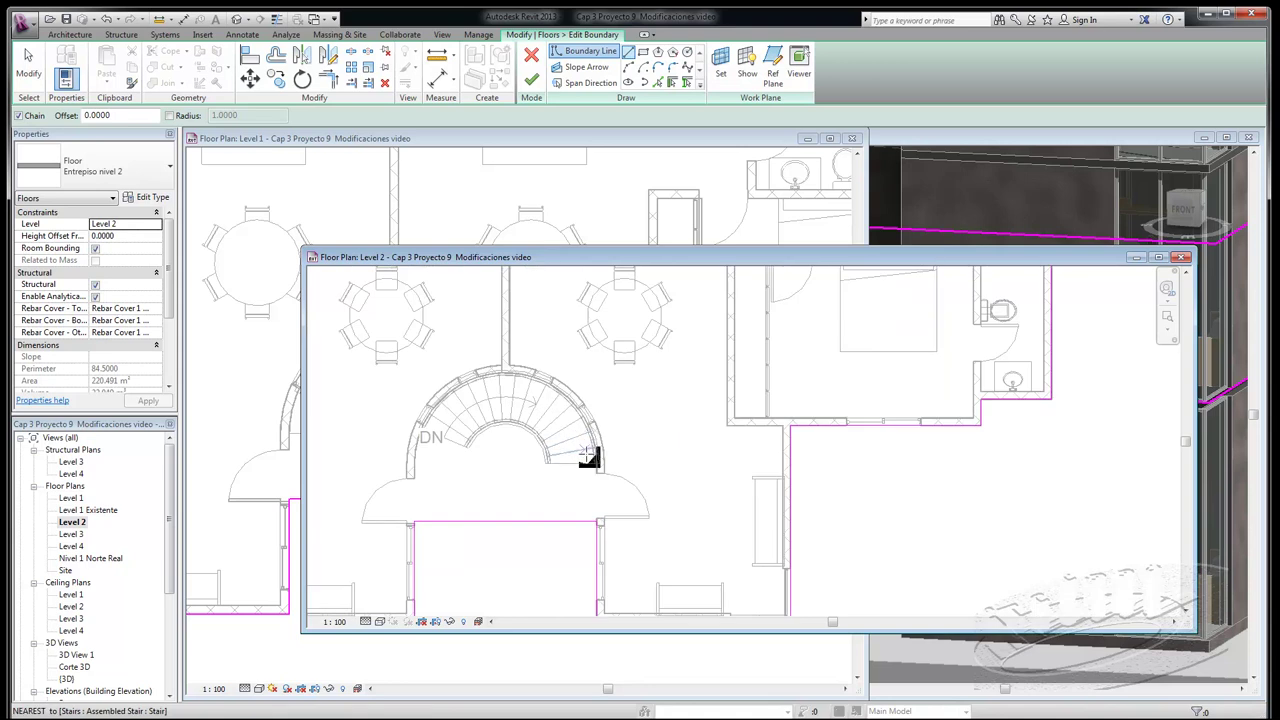
scroll(605, 460, "up", 5)
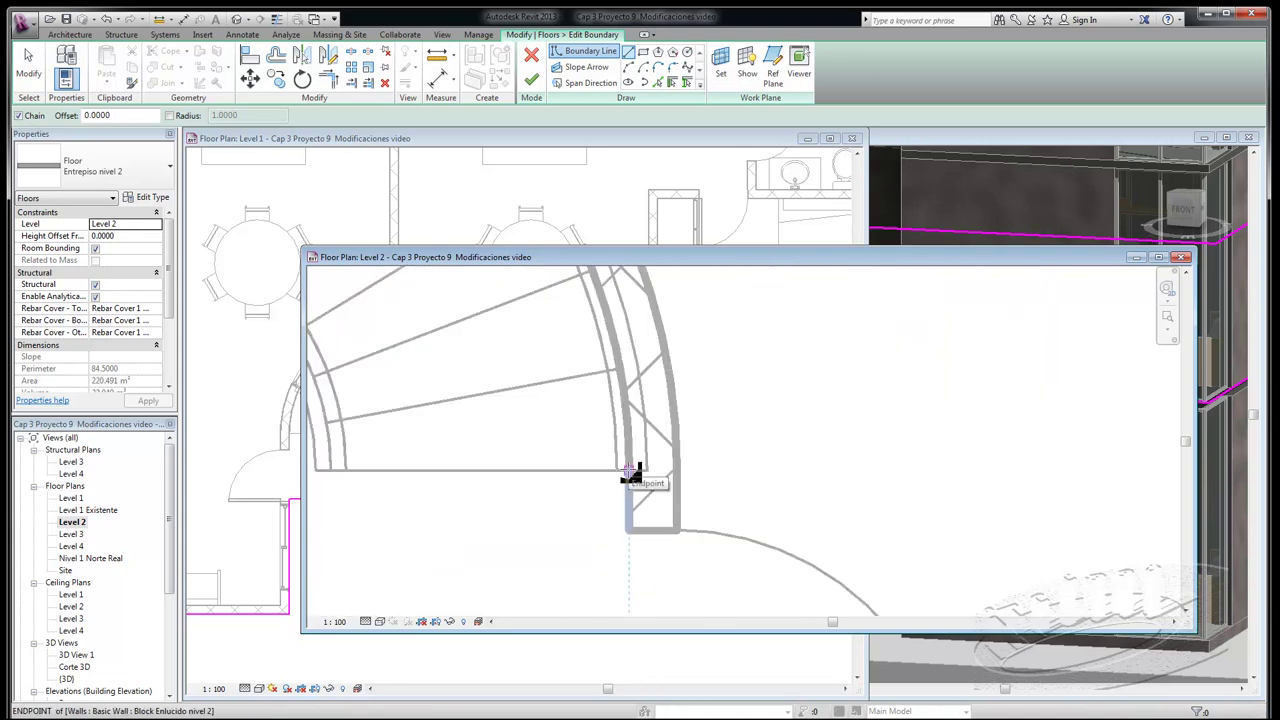
left_click(631, 472)
scroll(680, 458, "down", 5)
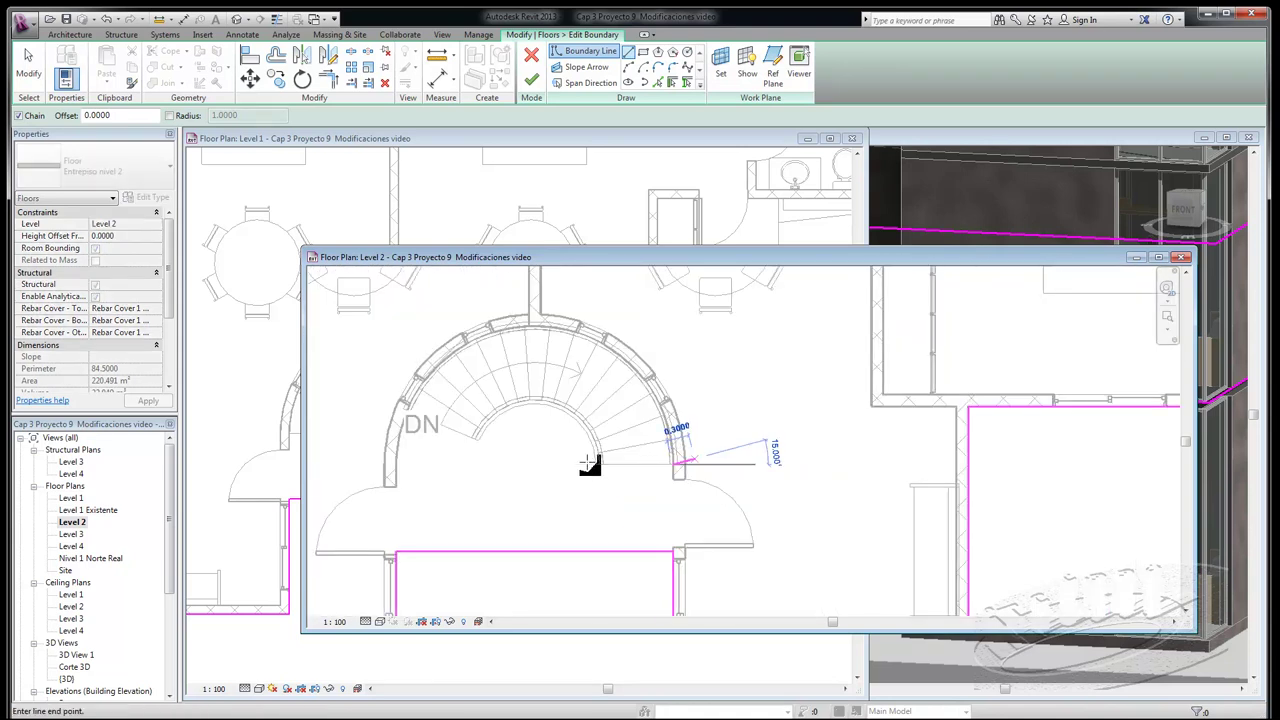
left_click(398, 470)
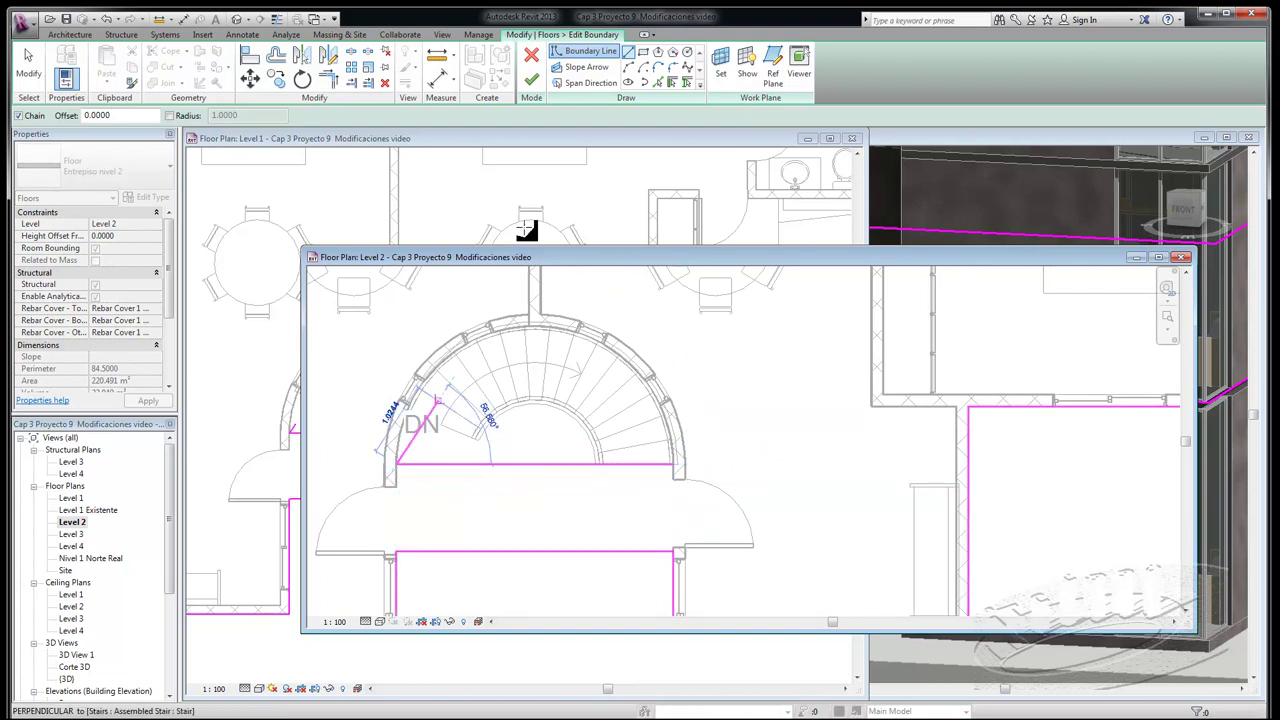
left_click(630, 68)
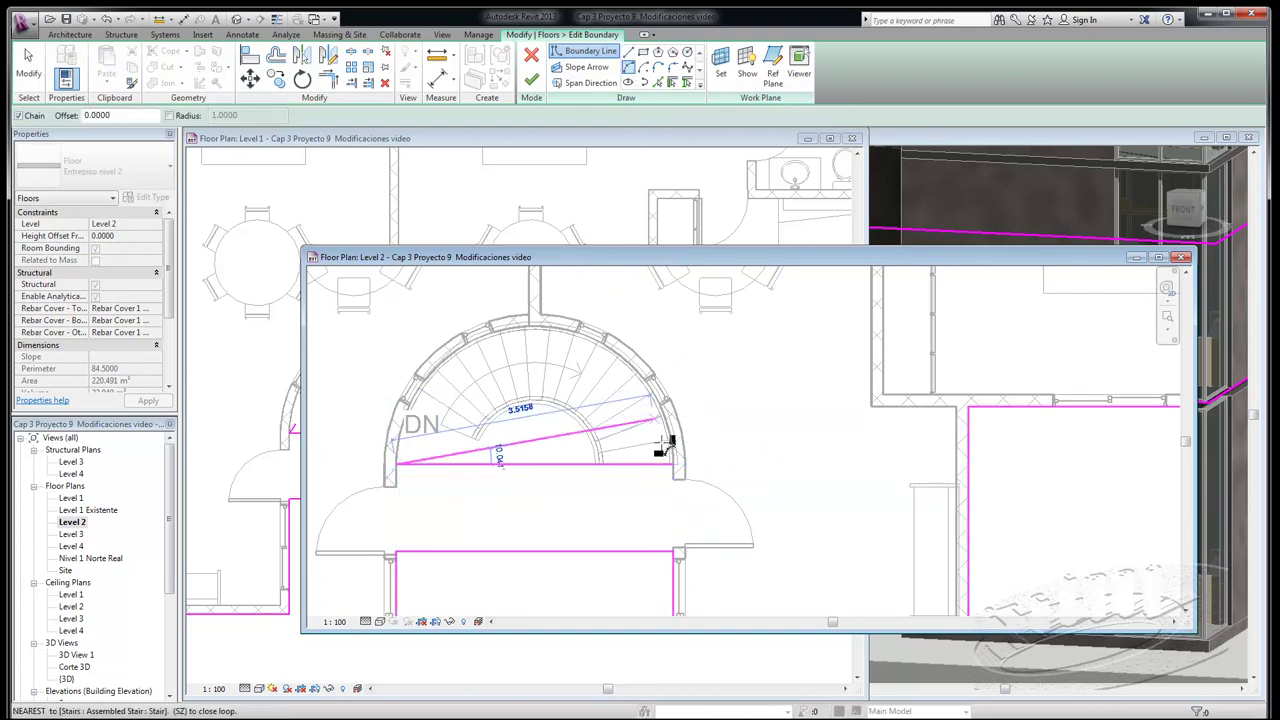
scroll(676, 466, "up", 1)
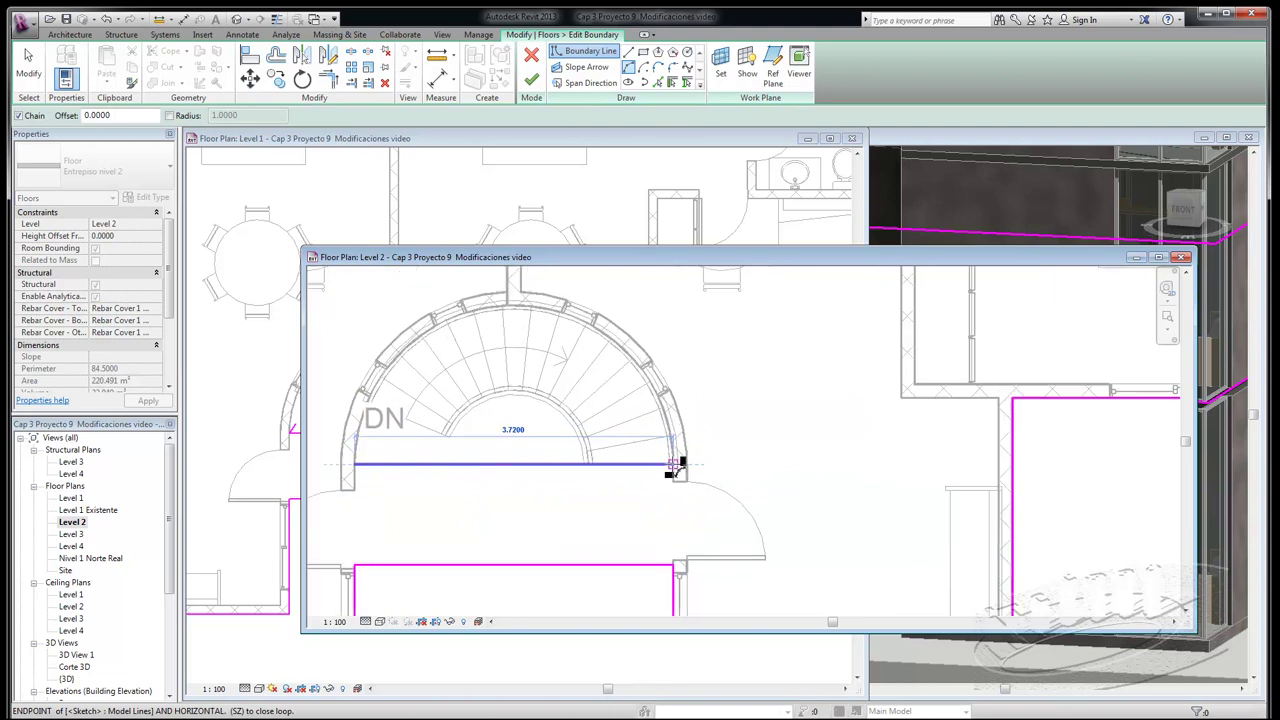
scroll(676, 466, "up", 1)
left_click(676, 466)
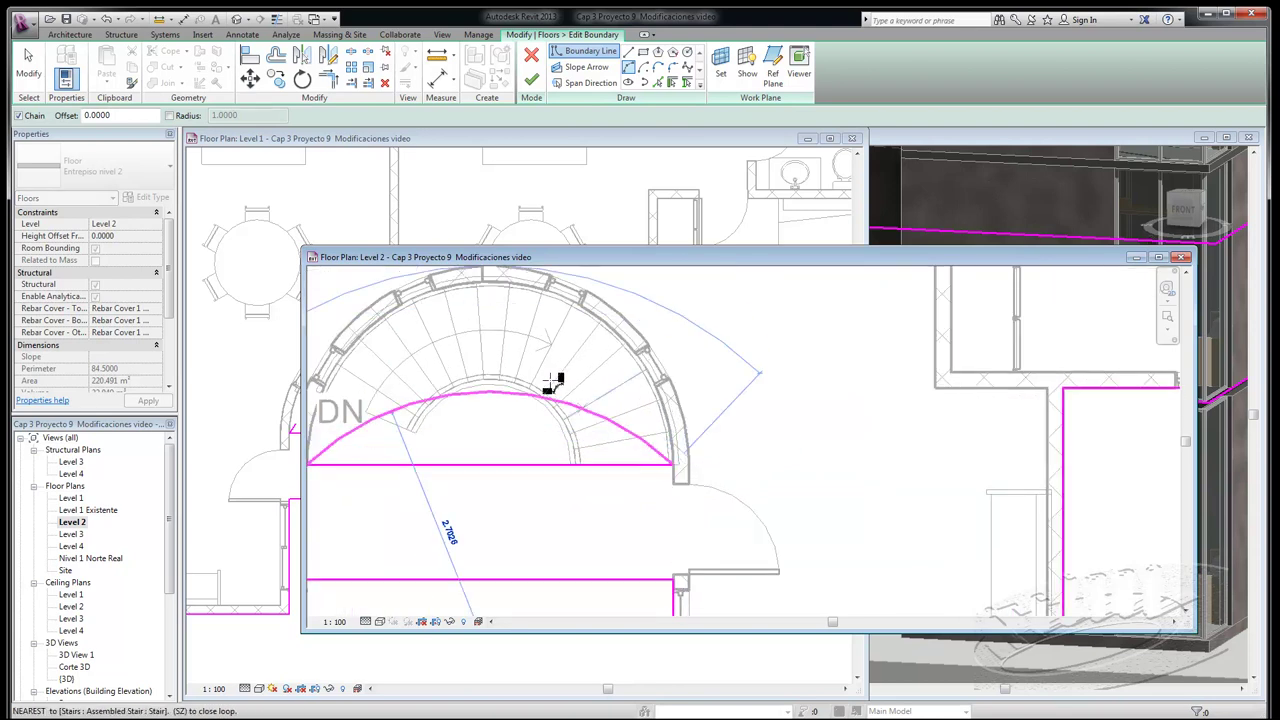
left_click(483, 285)
scroll(537, 281, "down", 2)
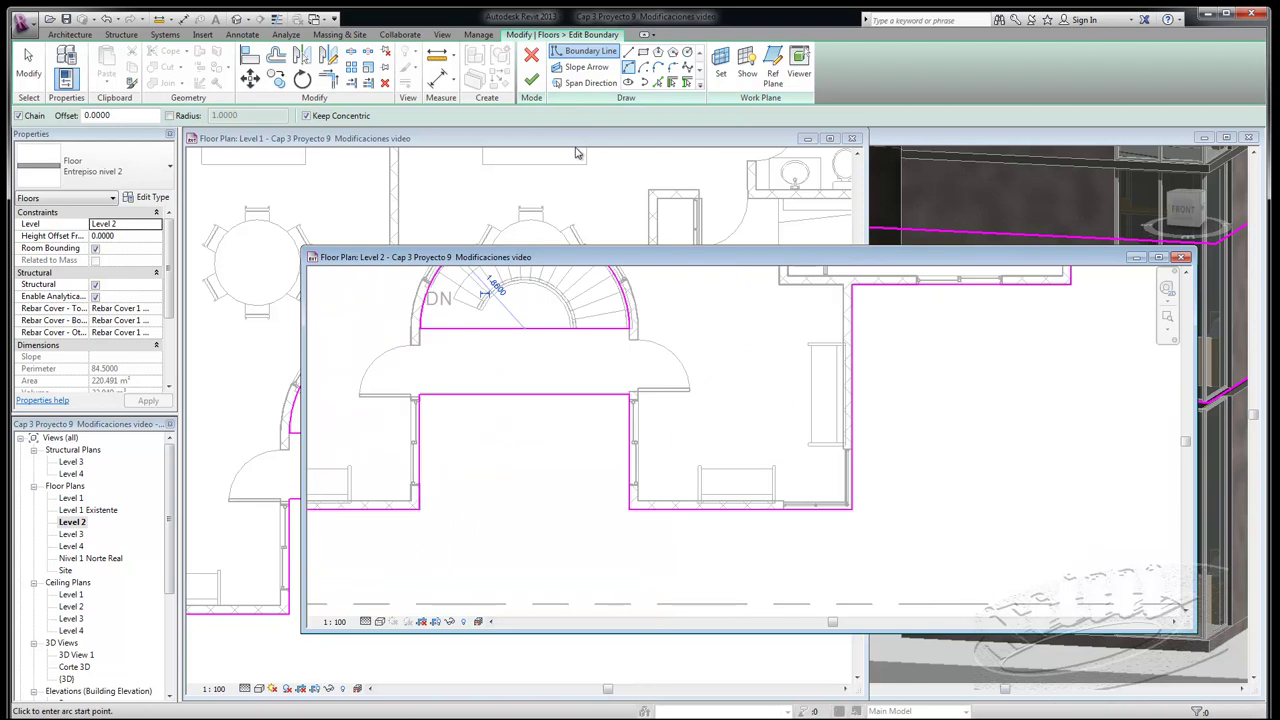
key("Escape")
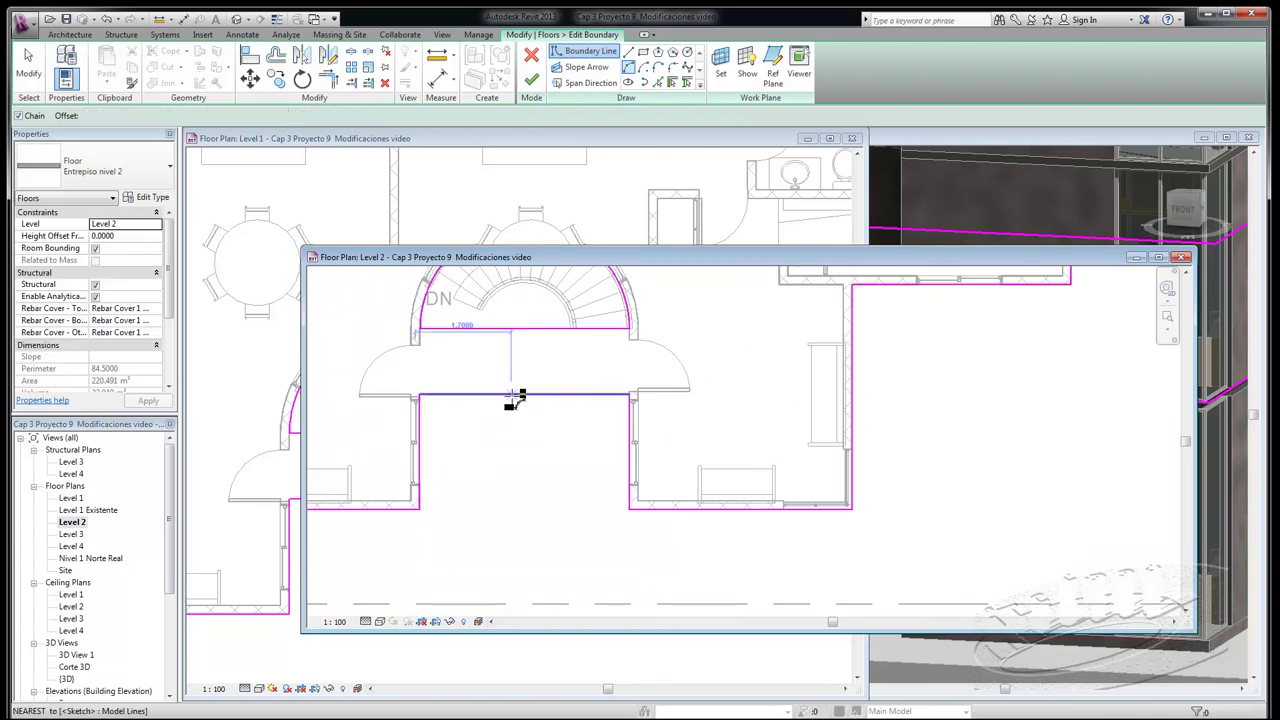
Drag the straight front floor edge down, 1.4000 above the bottom edge, and finish the boundary.
left_click(28, 73)
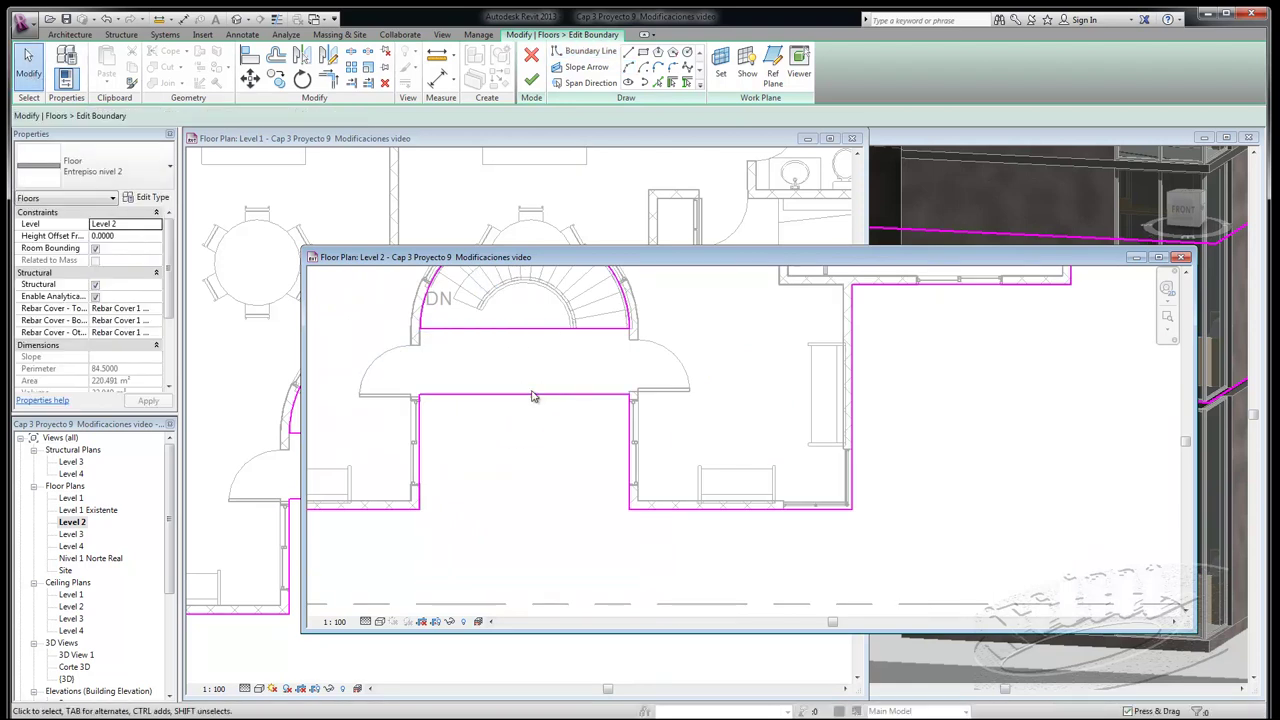
left_click(538, 396)
left_click_drag(538, 396, 543, 431)
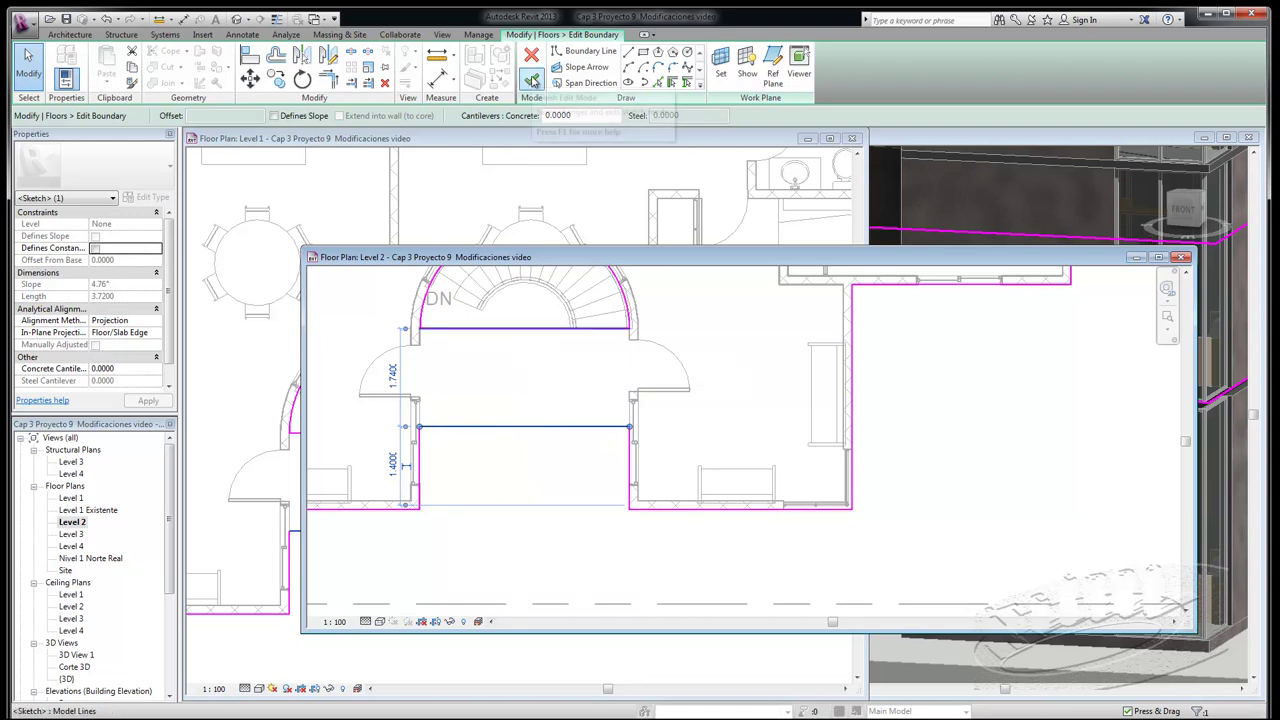
left_click(532, 80)
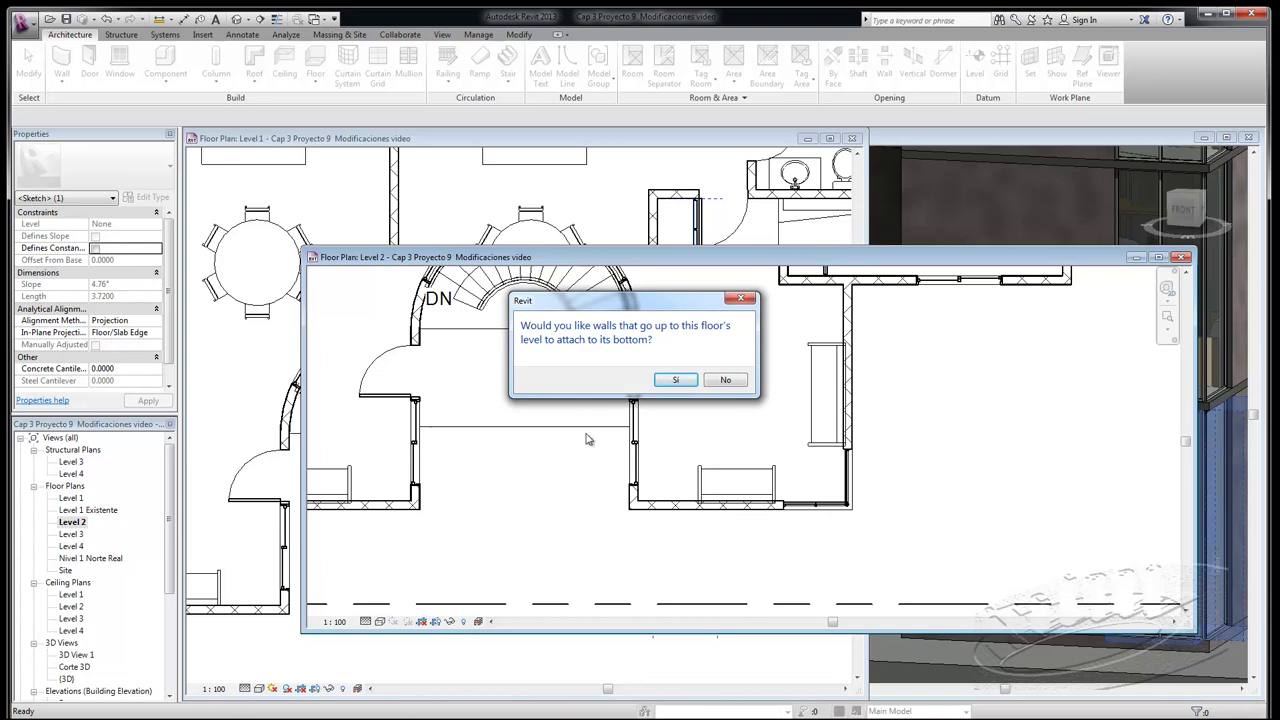
Attach walls to the floor, detach missed targets, close the Level 2 plan and tile views with WT.
left_click(678, 381)
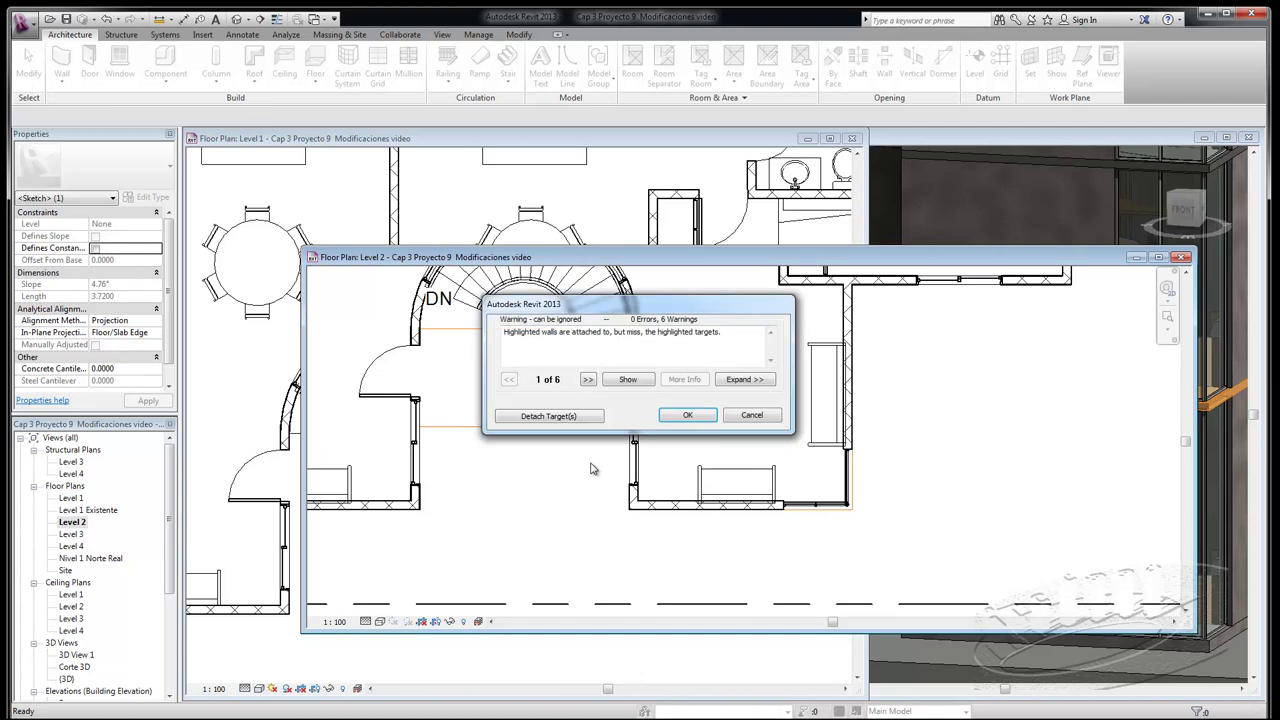
left_click(556, 416)
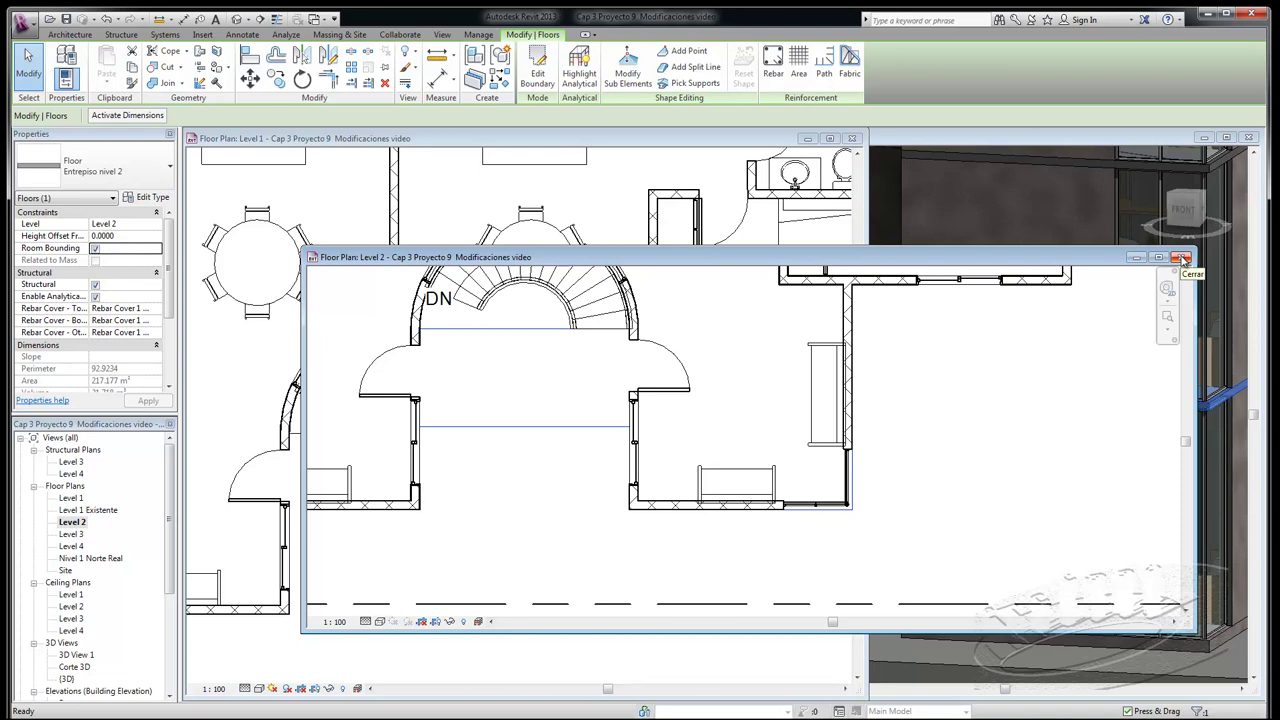
left_click(1183, 259)
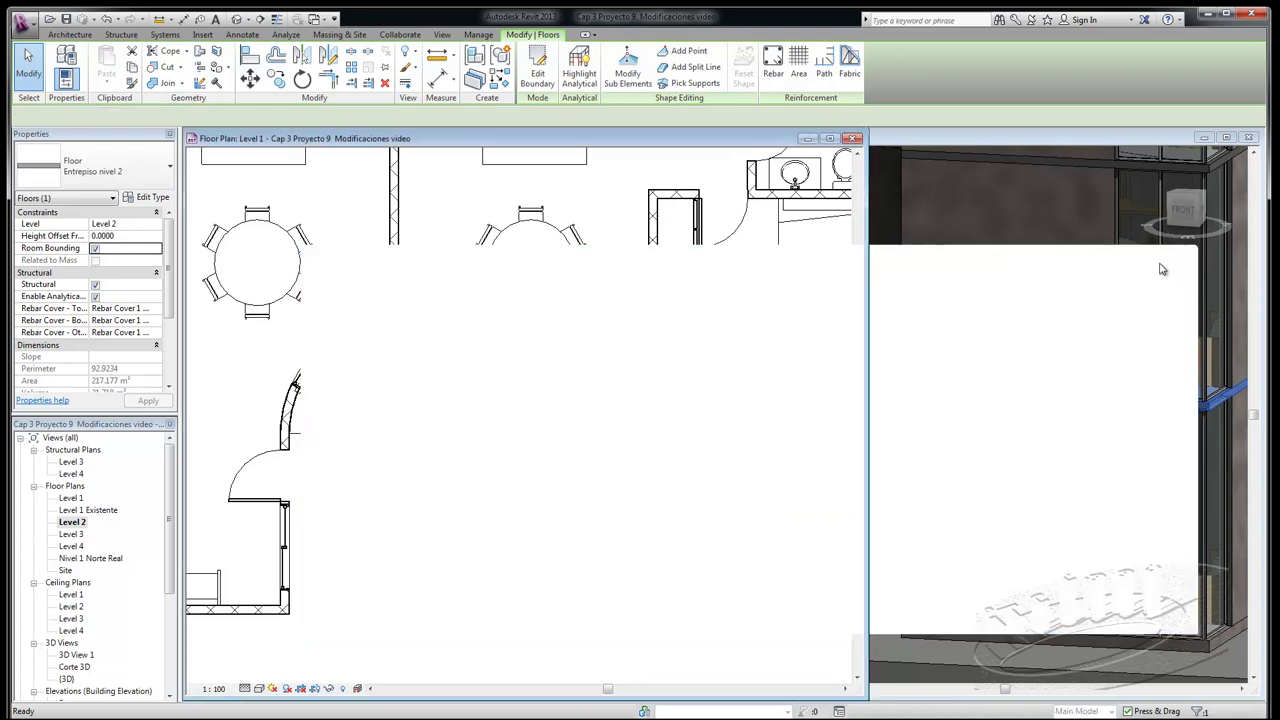
key("w")
key("t")
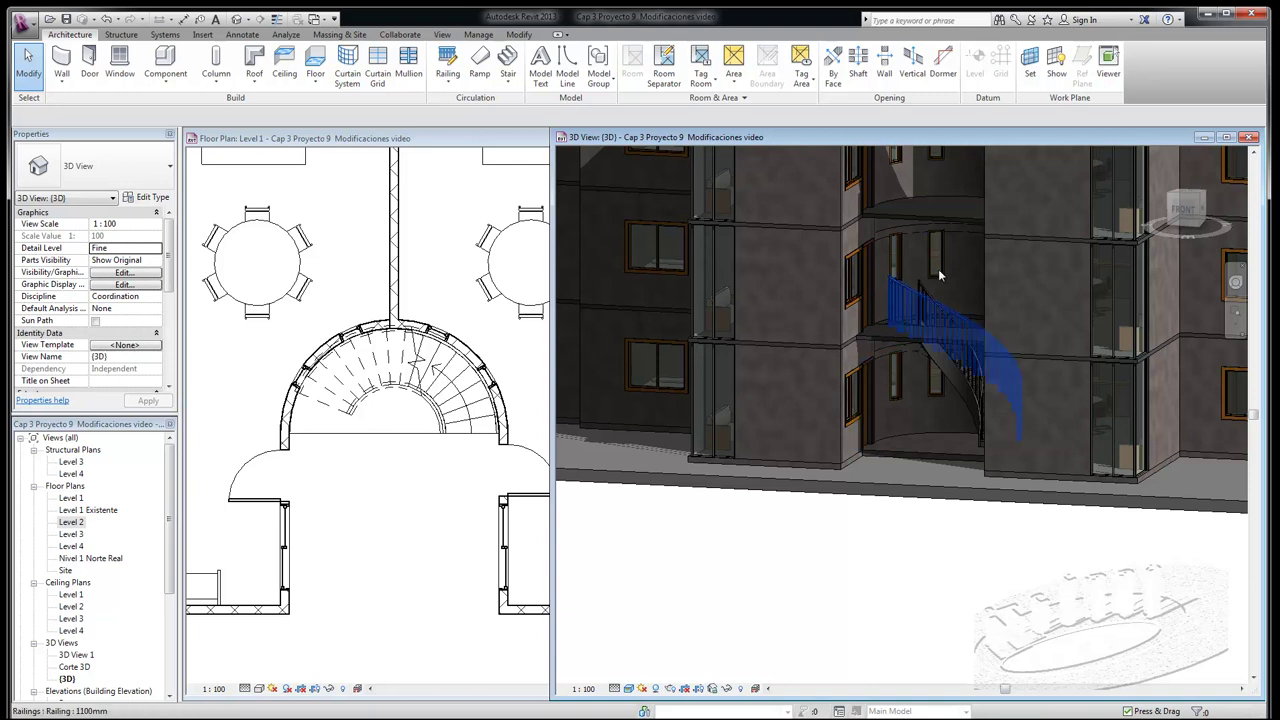
Zoom in on the stair railing in 3D, then close the Level 1 plan with Ctrl+F4.
scroll(940, 275, "up", 3)
scroll(955, 273, "up", 2)
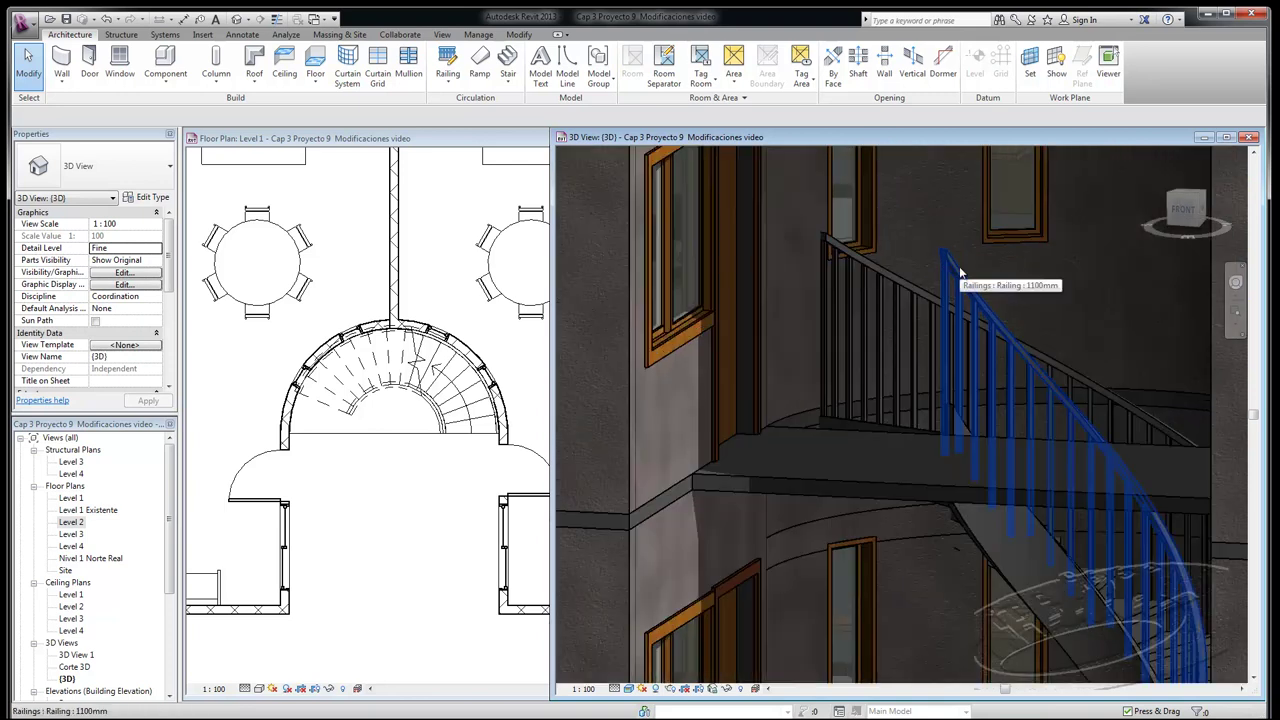
scroll(960, 272, "down", 3)
scroll(860, 470, "down", 3)
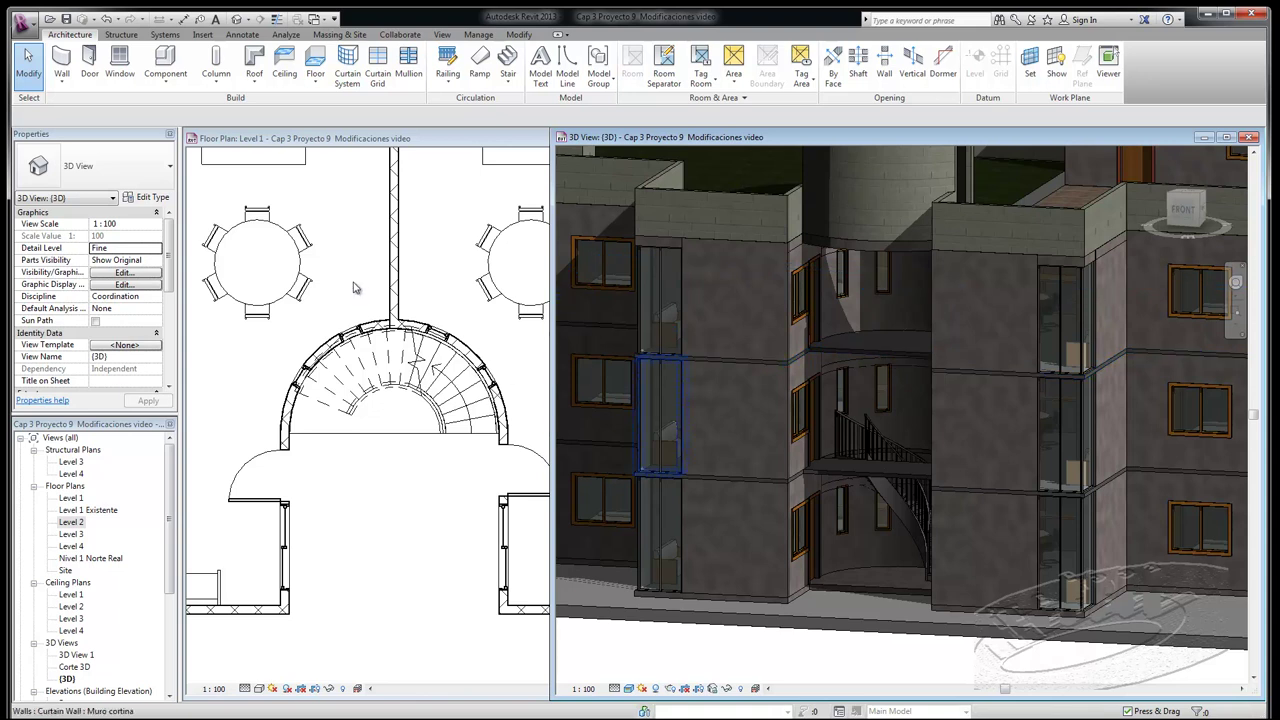
key("ctrl+F4")
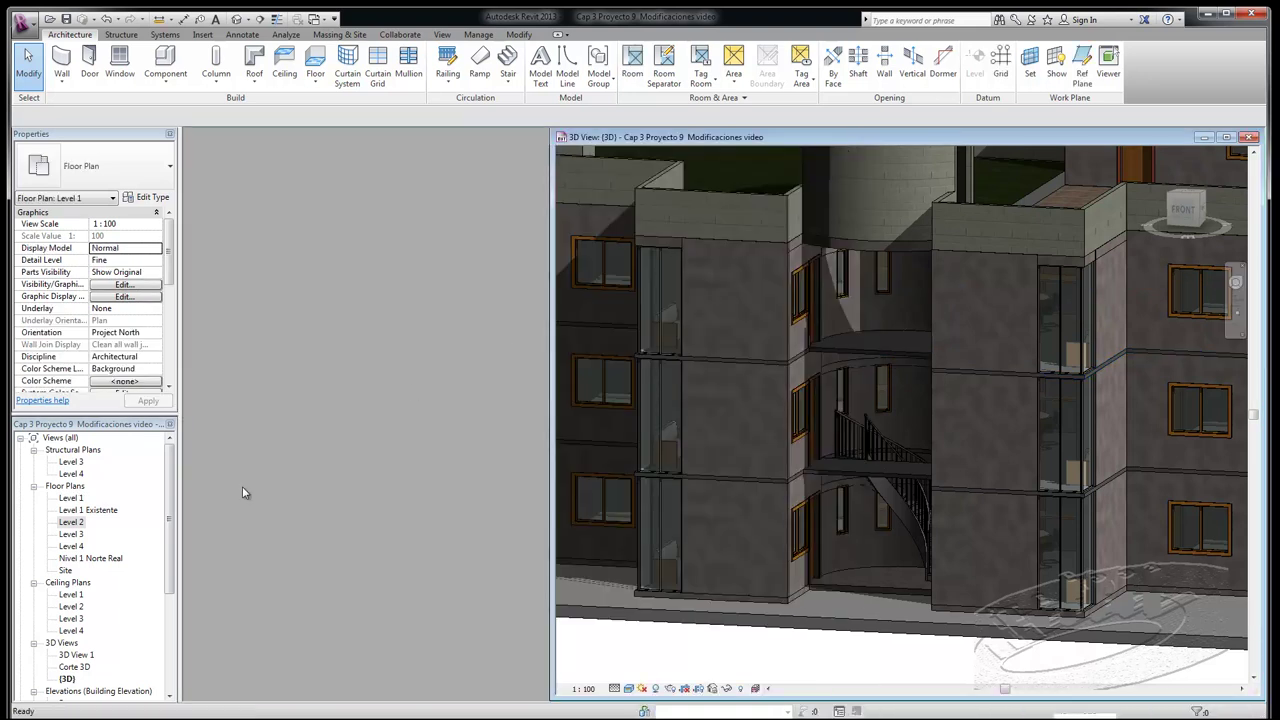
Open the Level 3 plan and set the spiral stair's Multistory Top Level to Level 4.
double_click(71, 535)
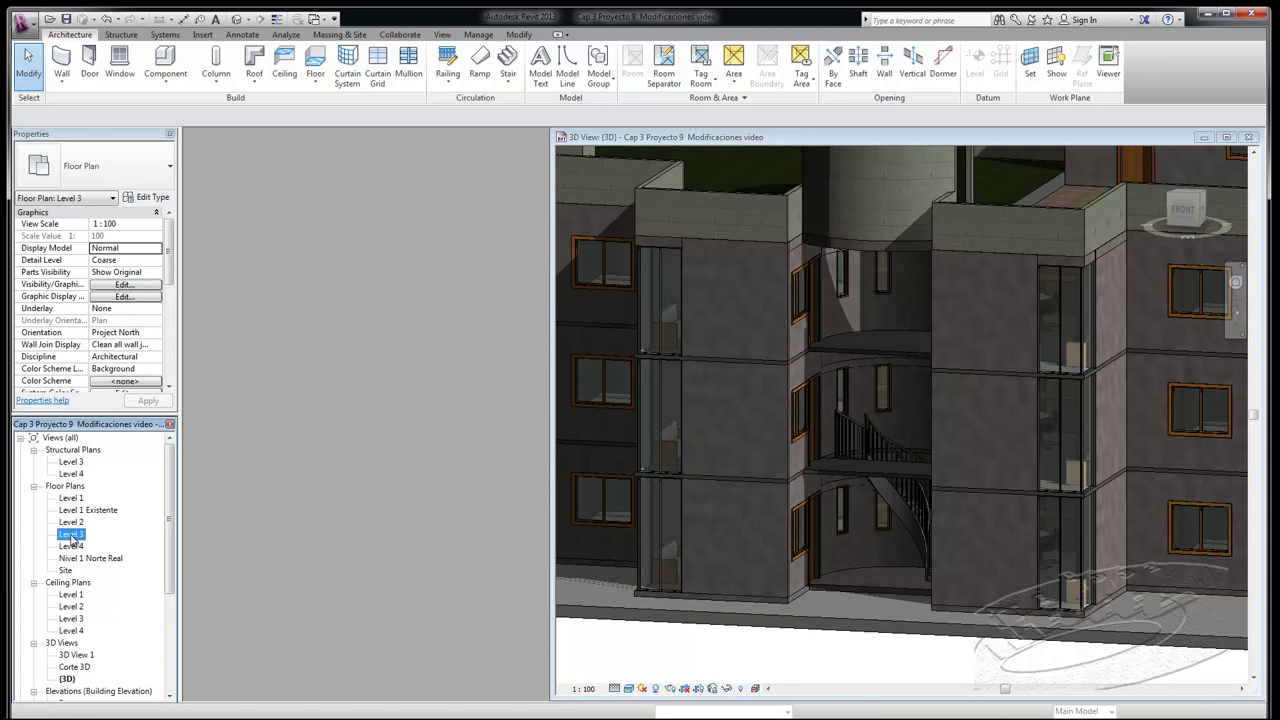
left_click(894, 510)
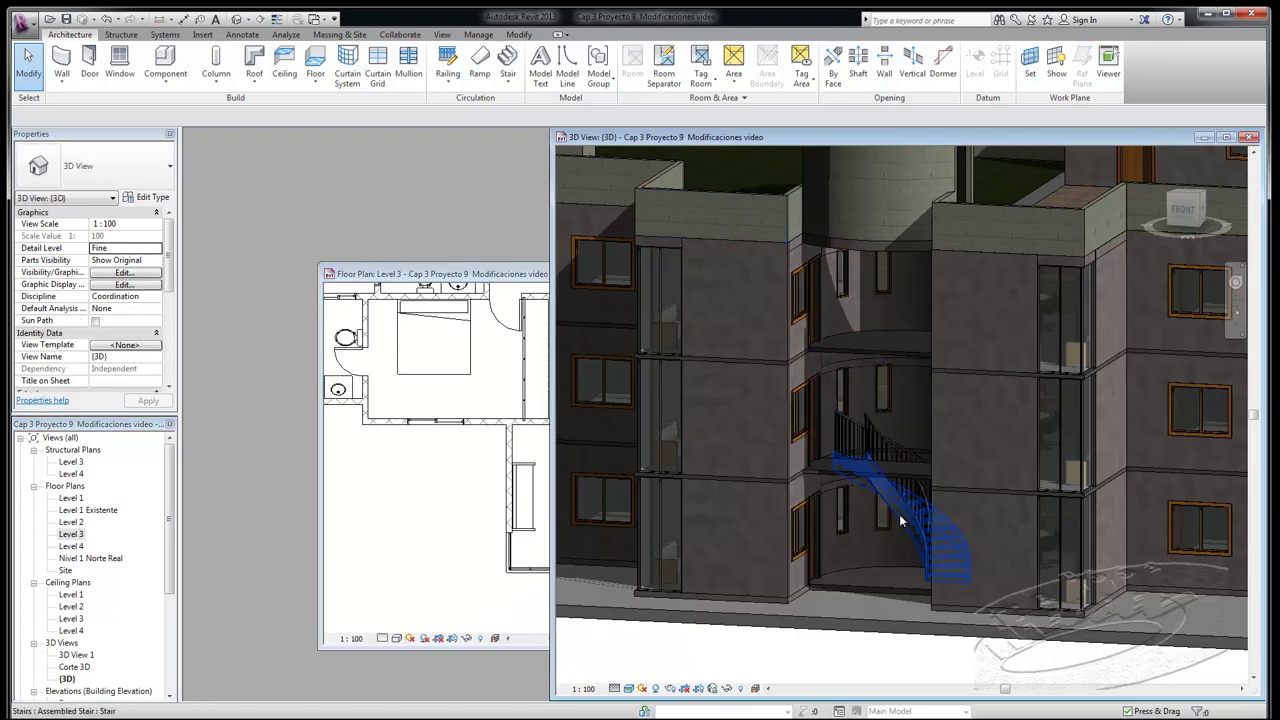
left_click(899, 518)
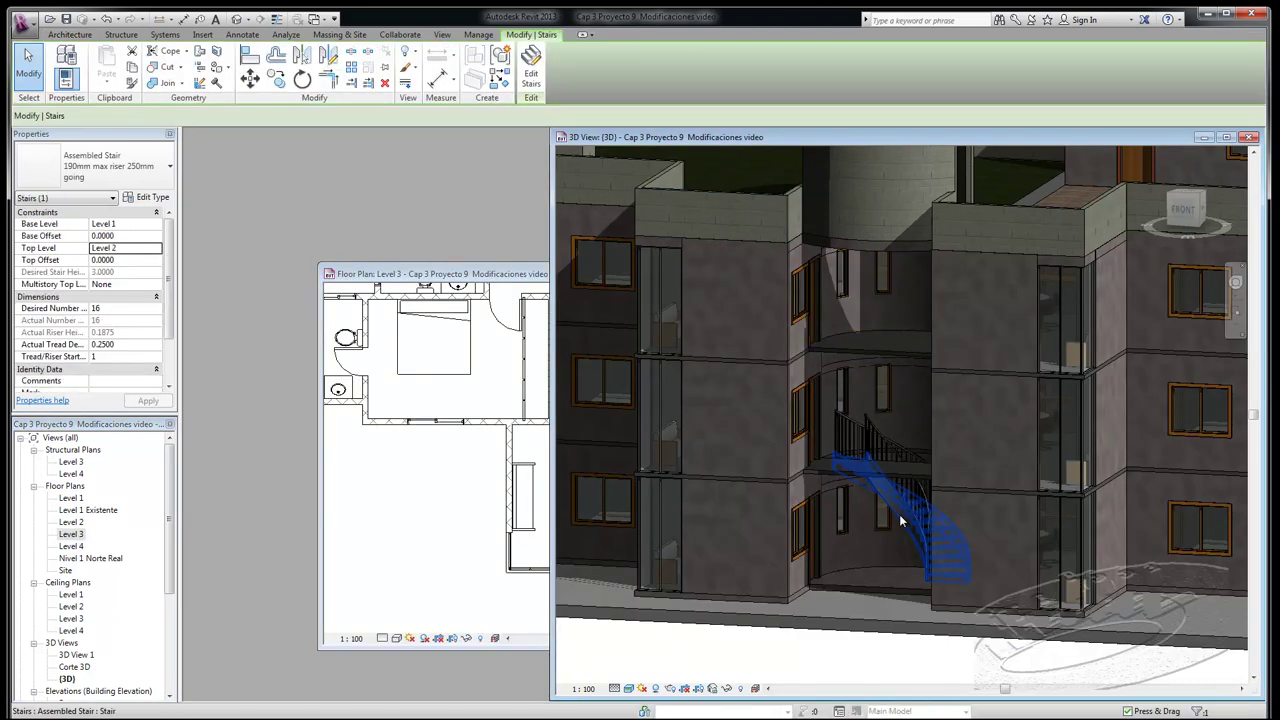
left_click(156, 288)
left_click(156, 288)
left_click(135, 317)
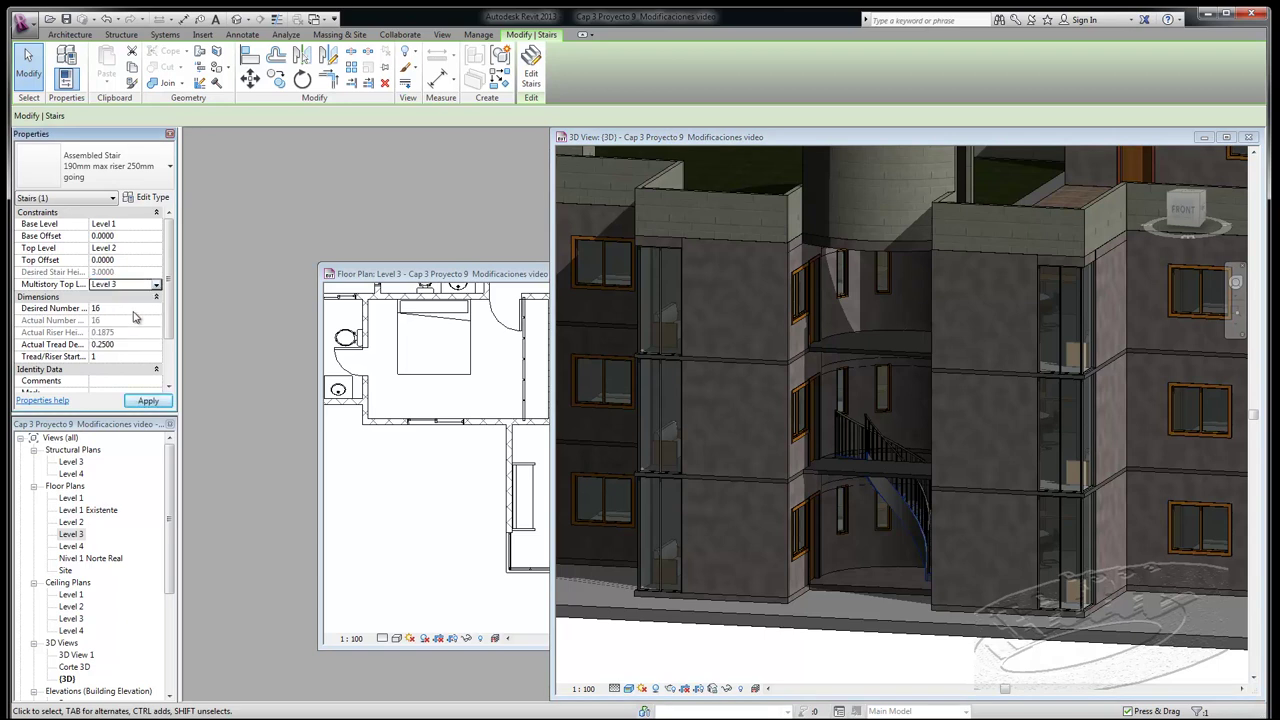
left_click(150, 401)
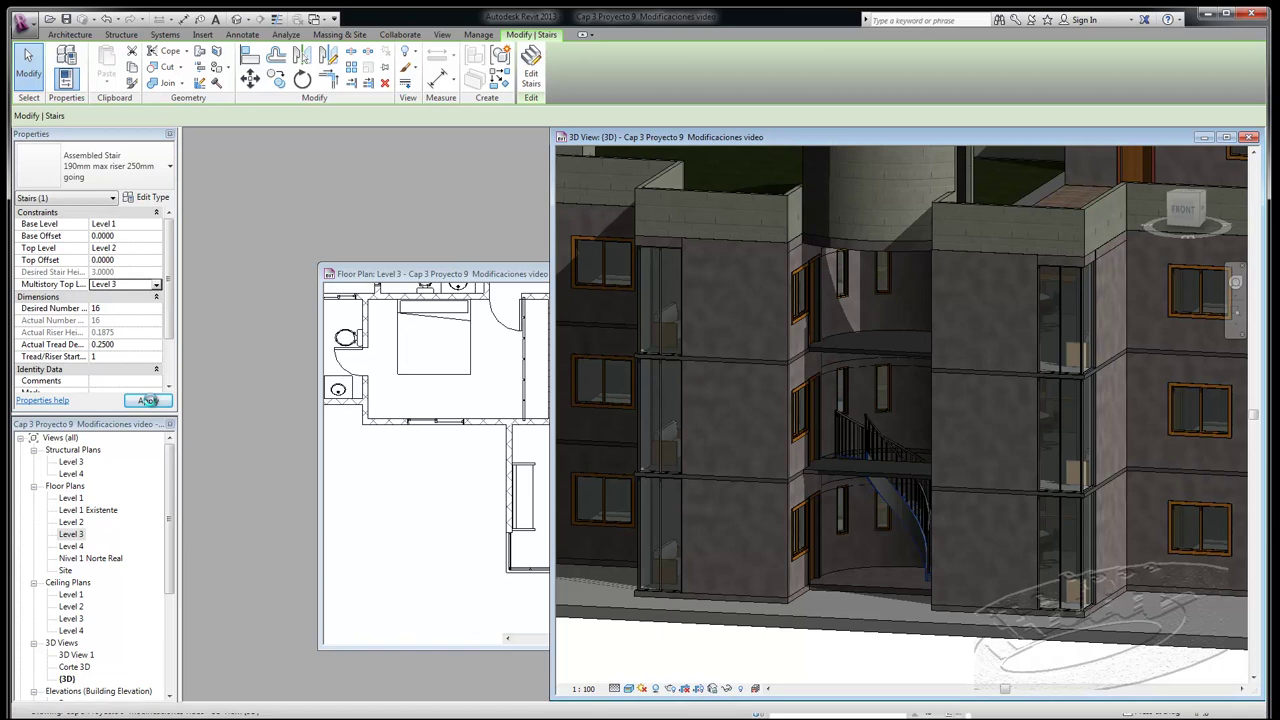
left_click(156, 286)
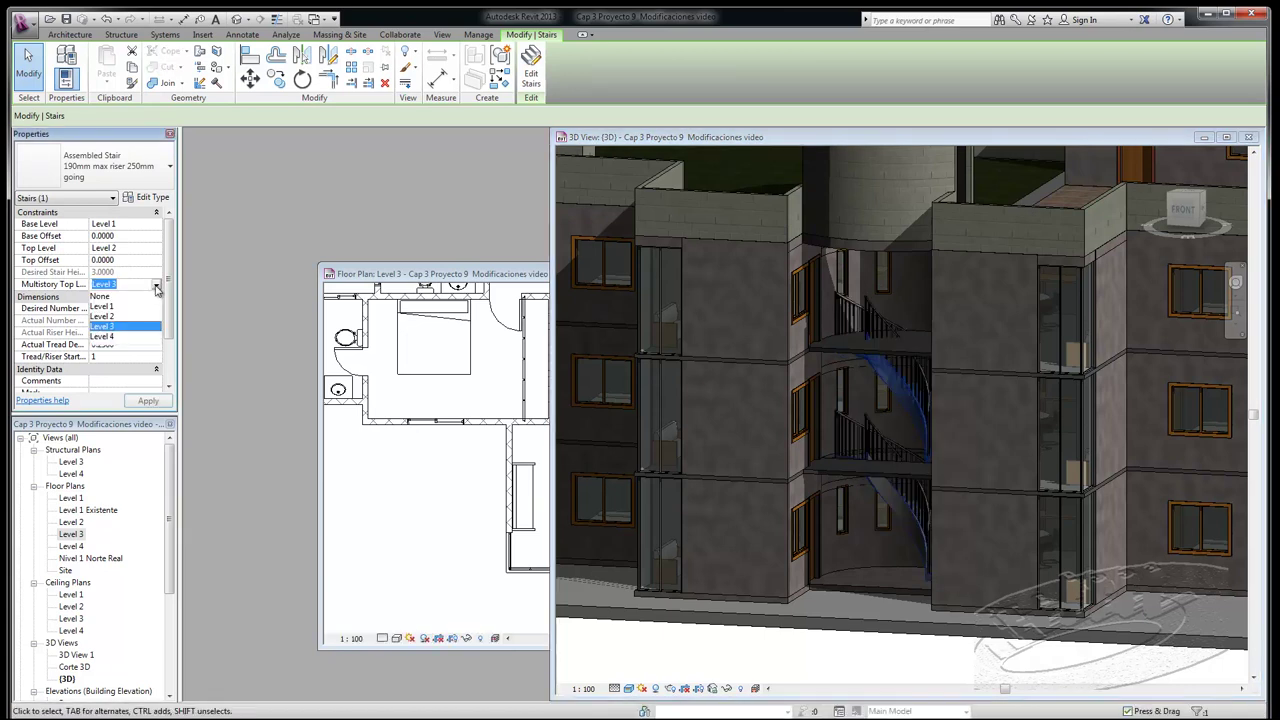
left_click(104, 338)
left_click(146, 401)
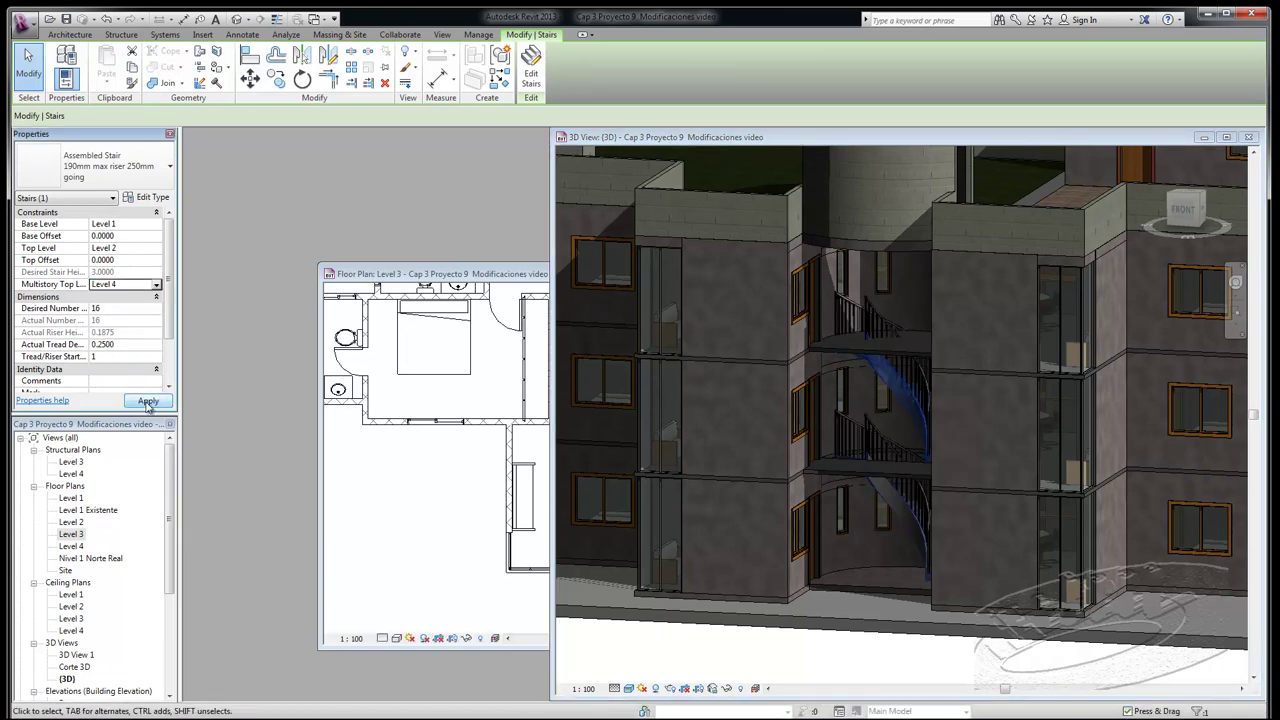
left_click(146, 401)
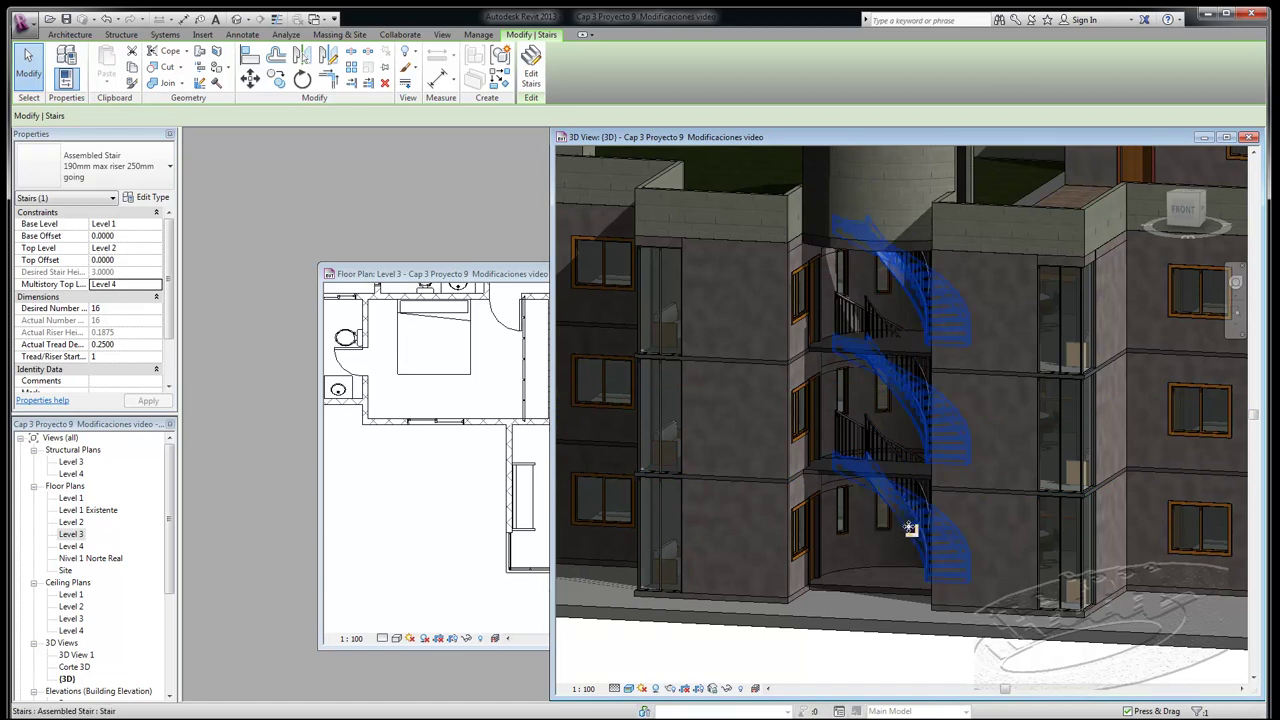
In the Level 3 plan, deselect the stair and set the Underlay property to Level 2.
left_click(358, 482)
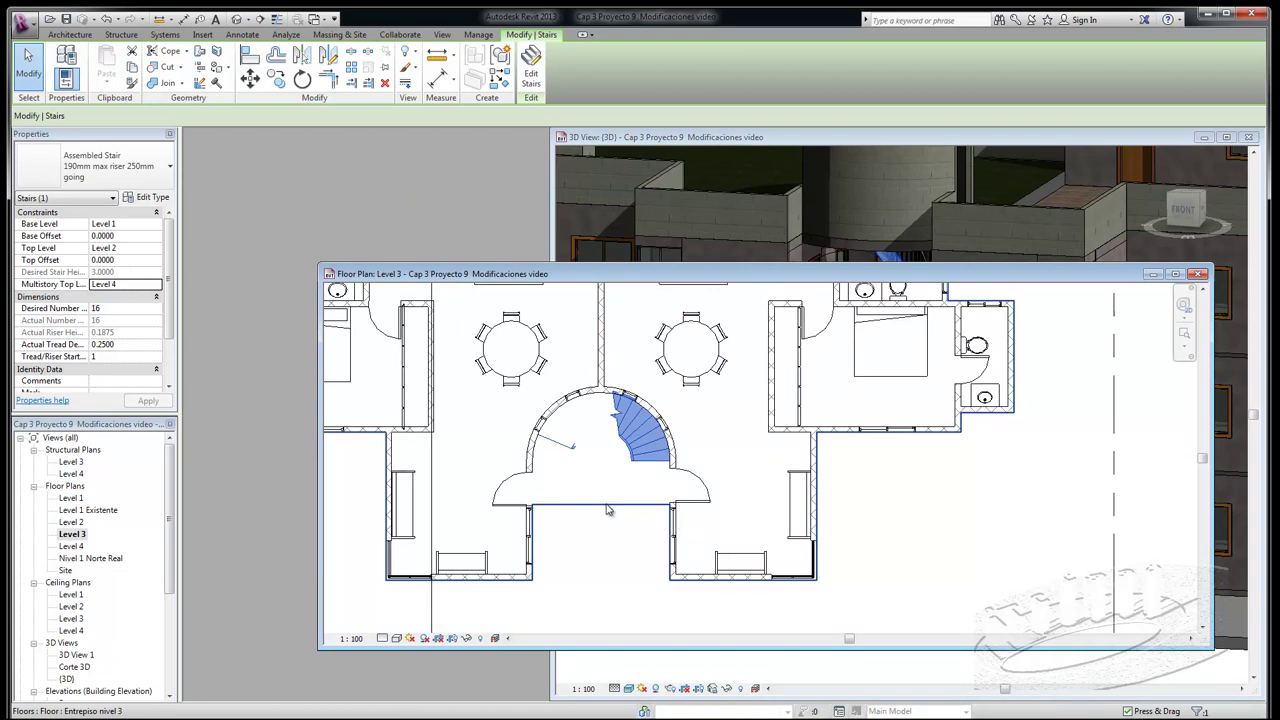
scroll(604, 467, "up", 1)
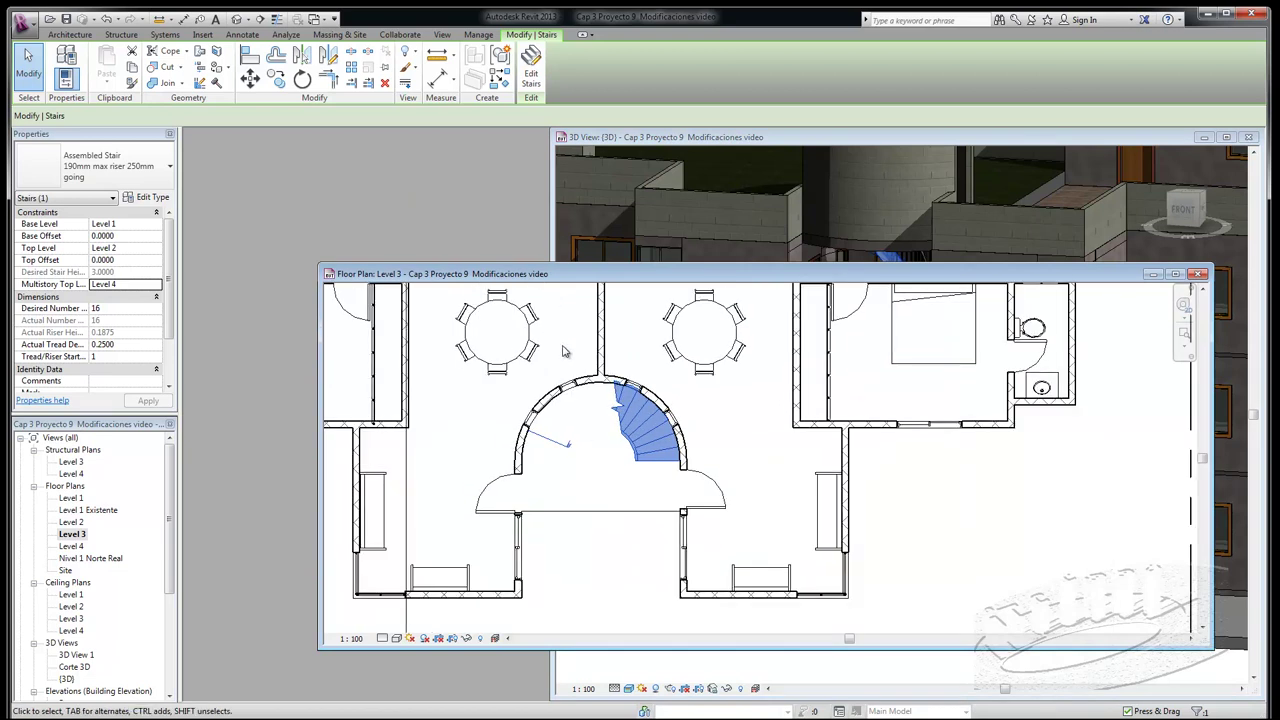
left_click(27, 62)
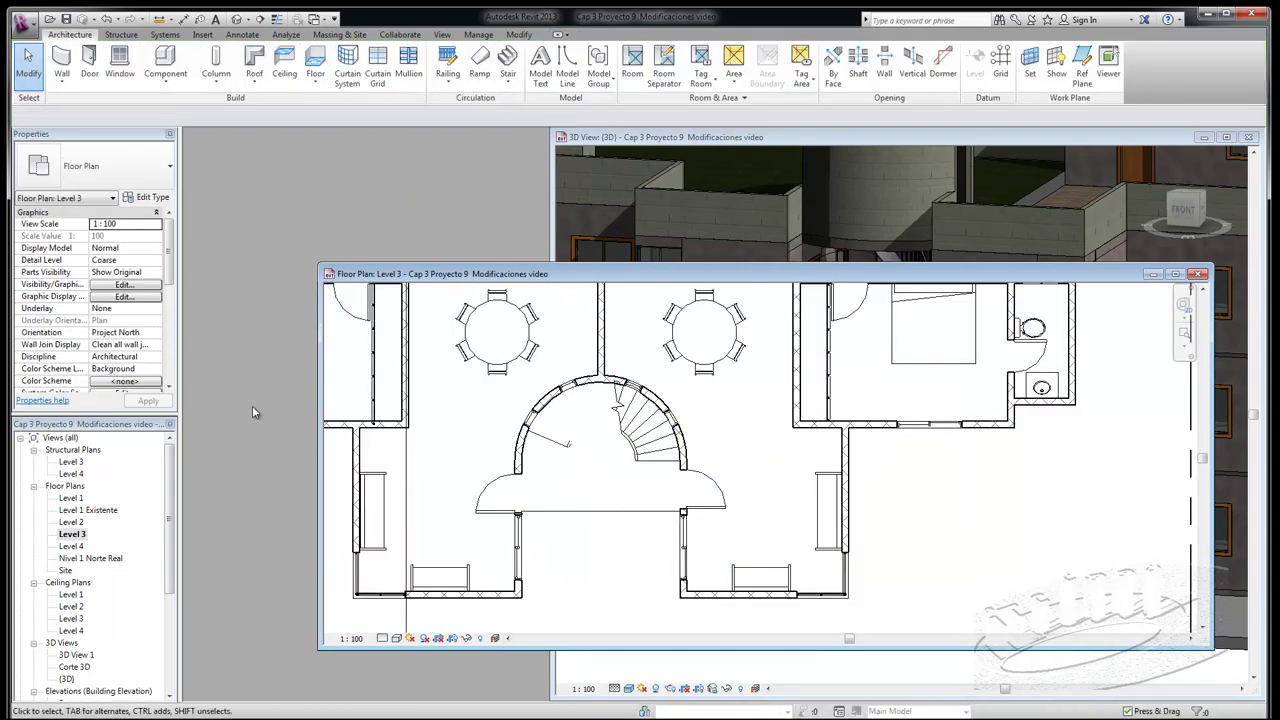
left_click(129, 309)
left_click(130, 309)
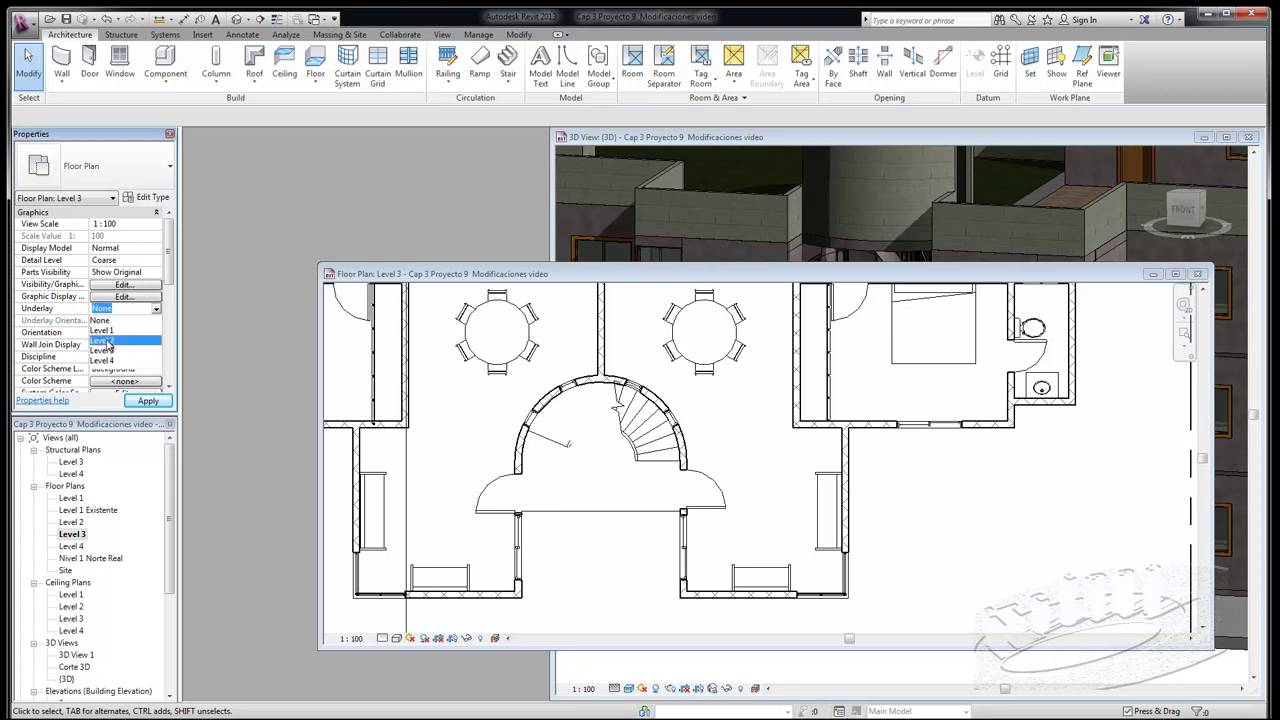
left_click(110, 341)
left_click(146, 402)
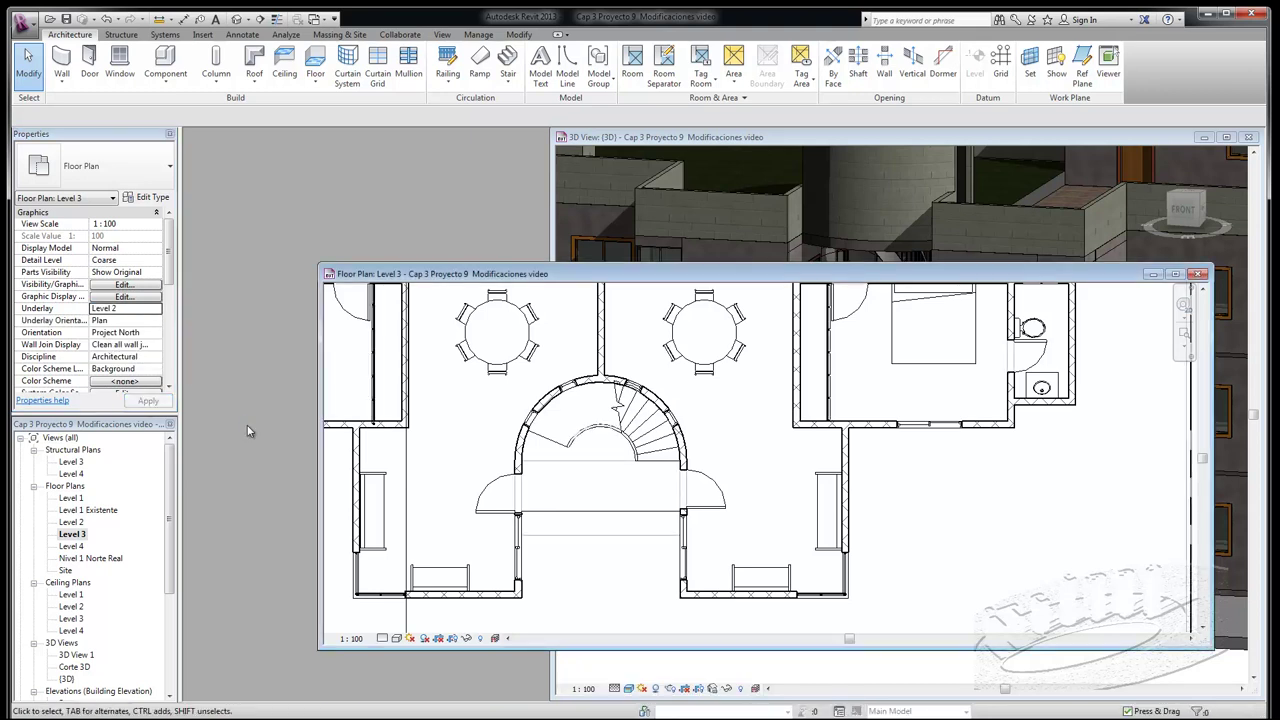
Edit the Level 3 floor boundary and align its straight edge by the stair to the reference line.
left_click(620, 515)
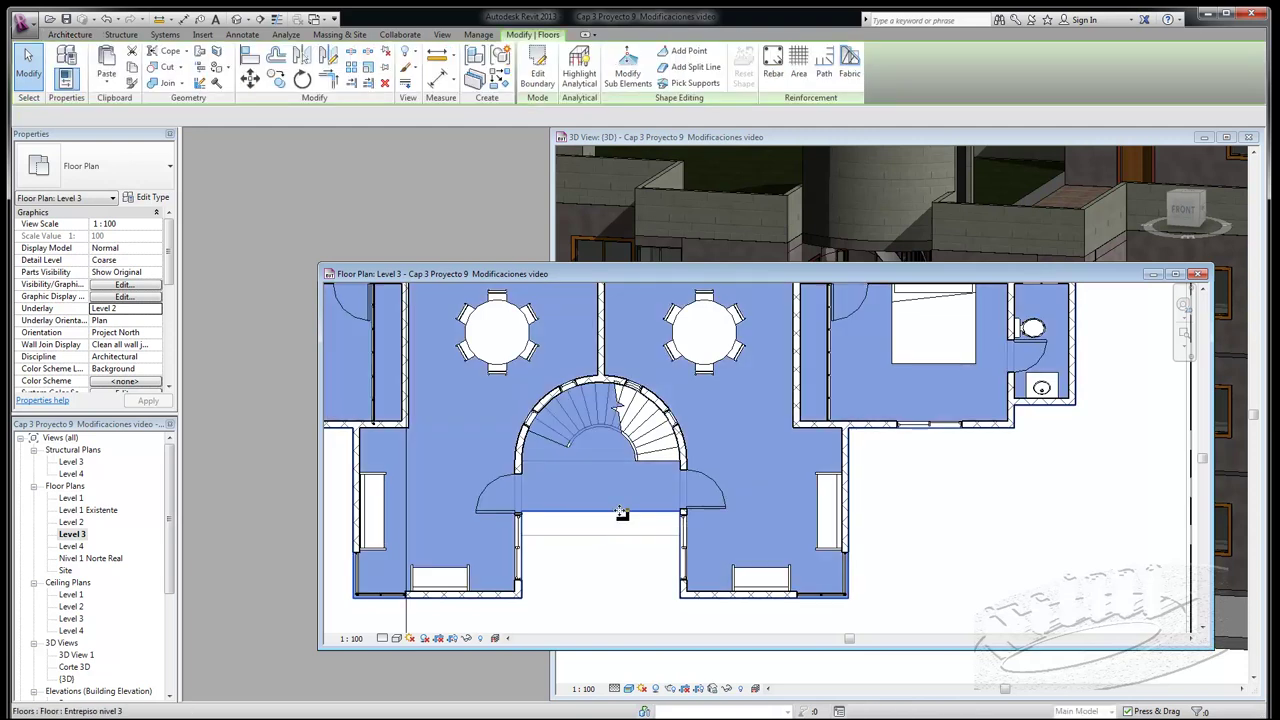
left_click(538, 74)
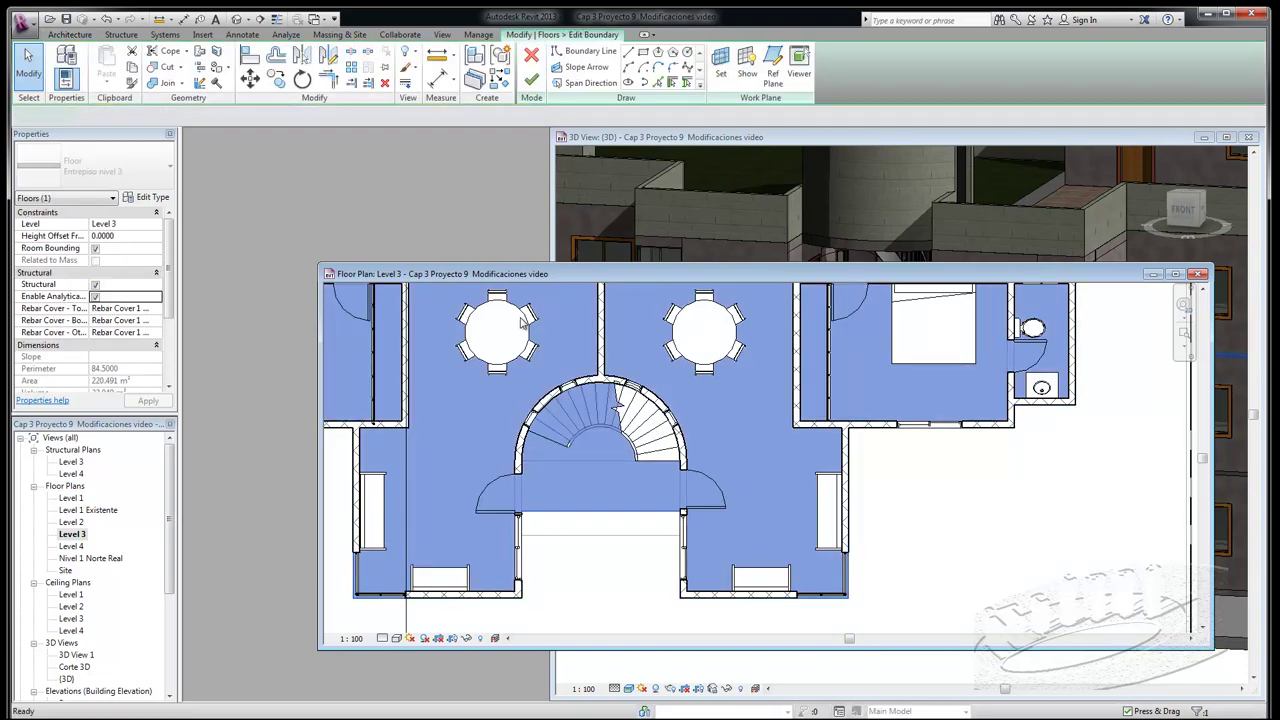
left_click(594, 511)
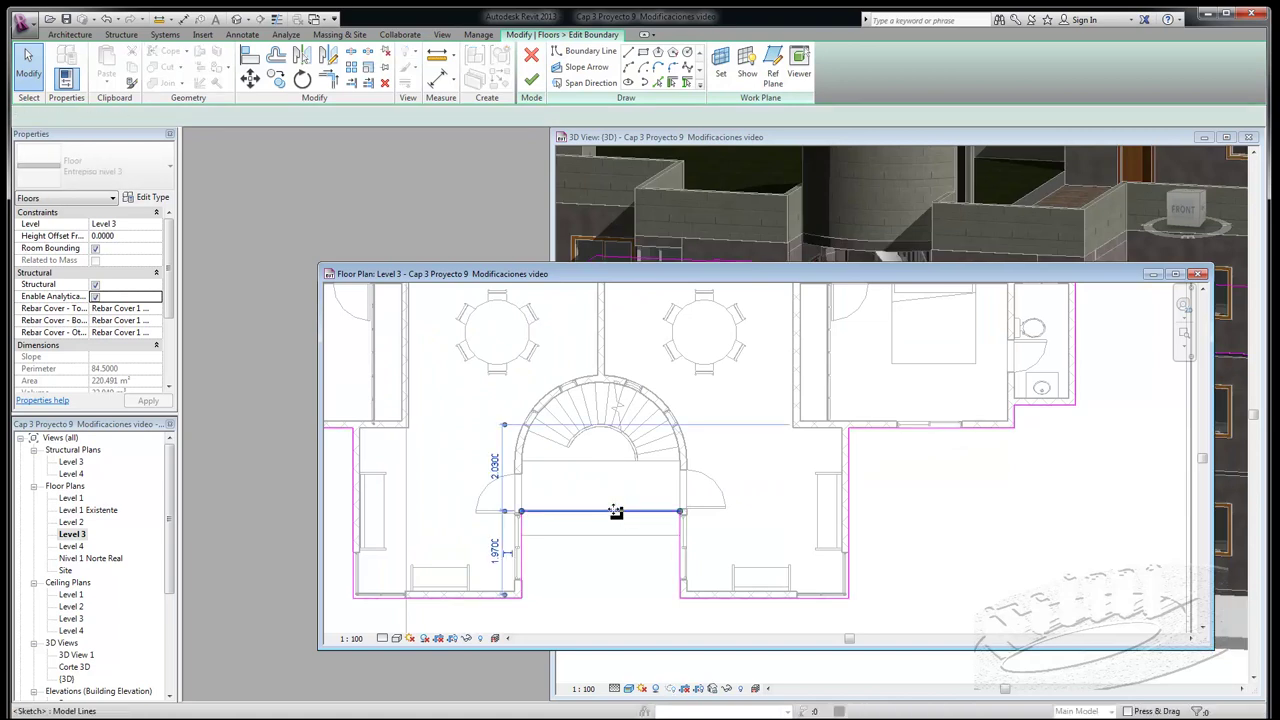
left_click(250, 55)
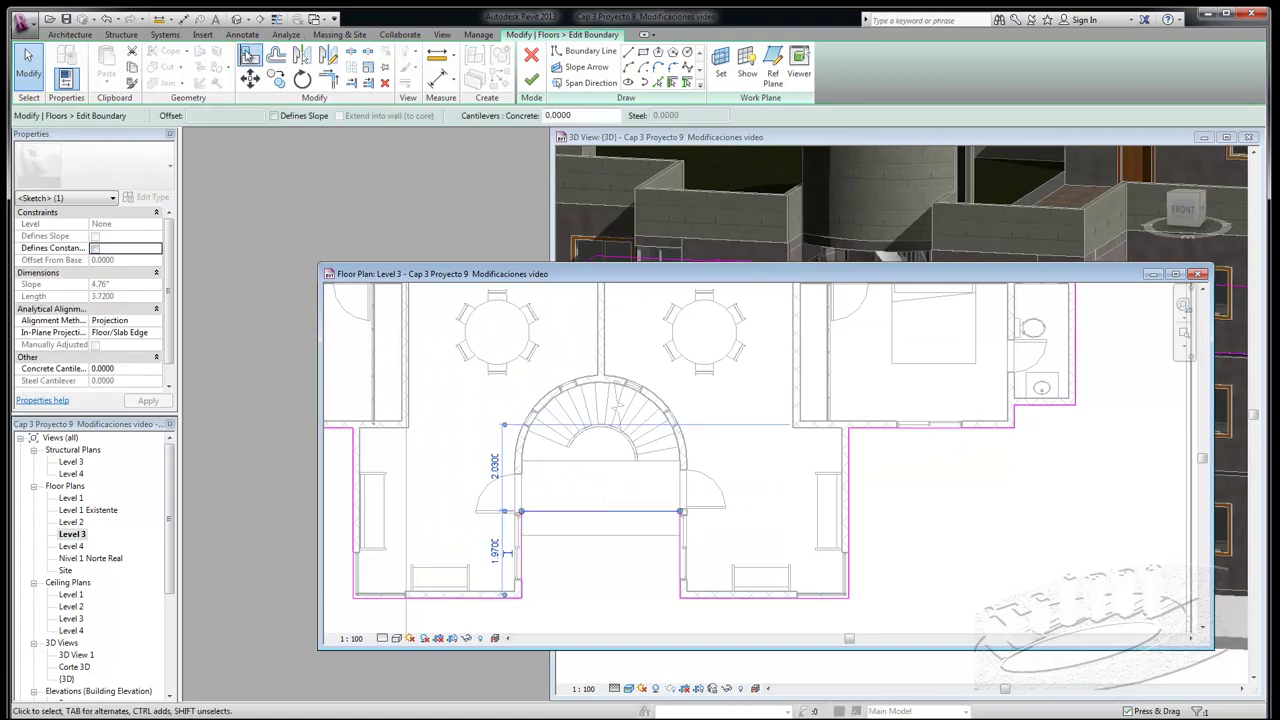
left_click(600, 537)
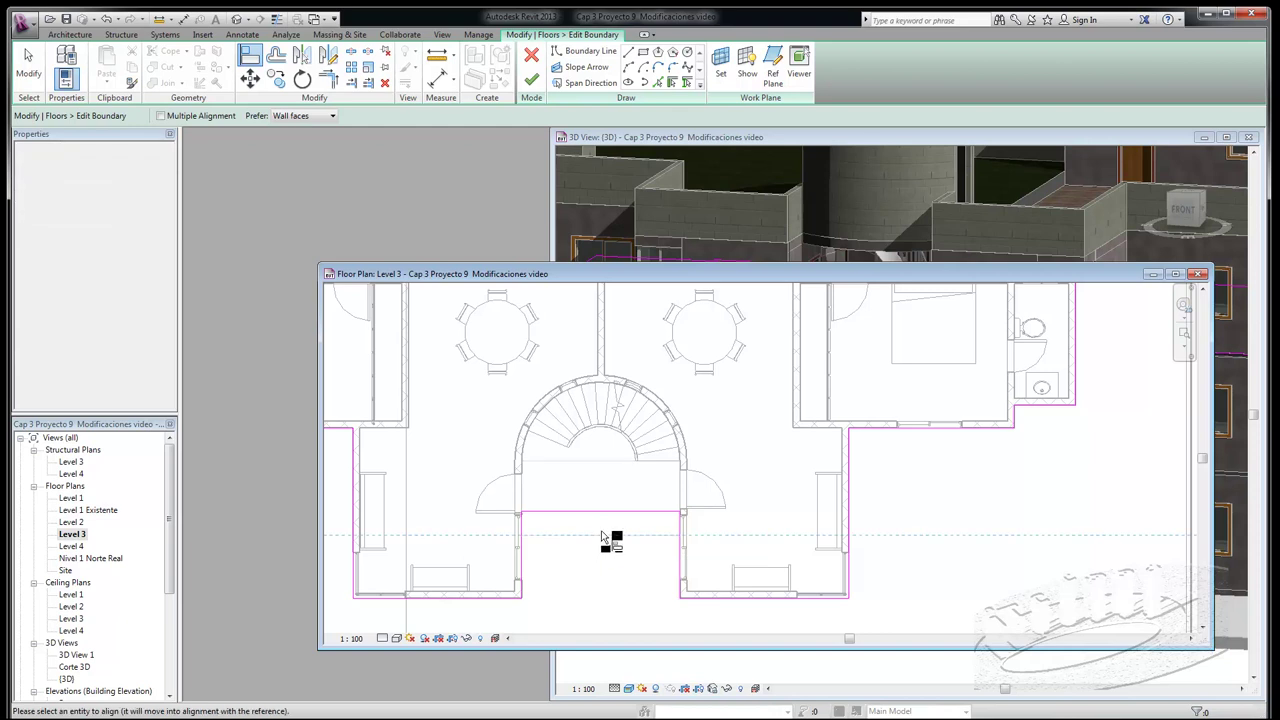
left_click(600, 514)
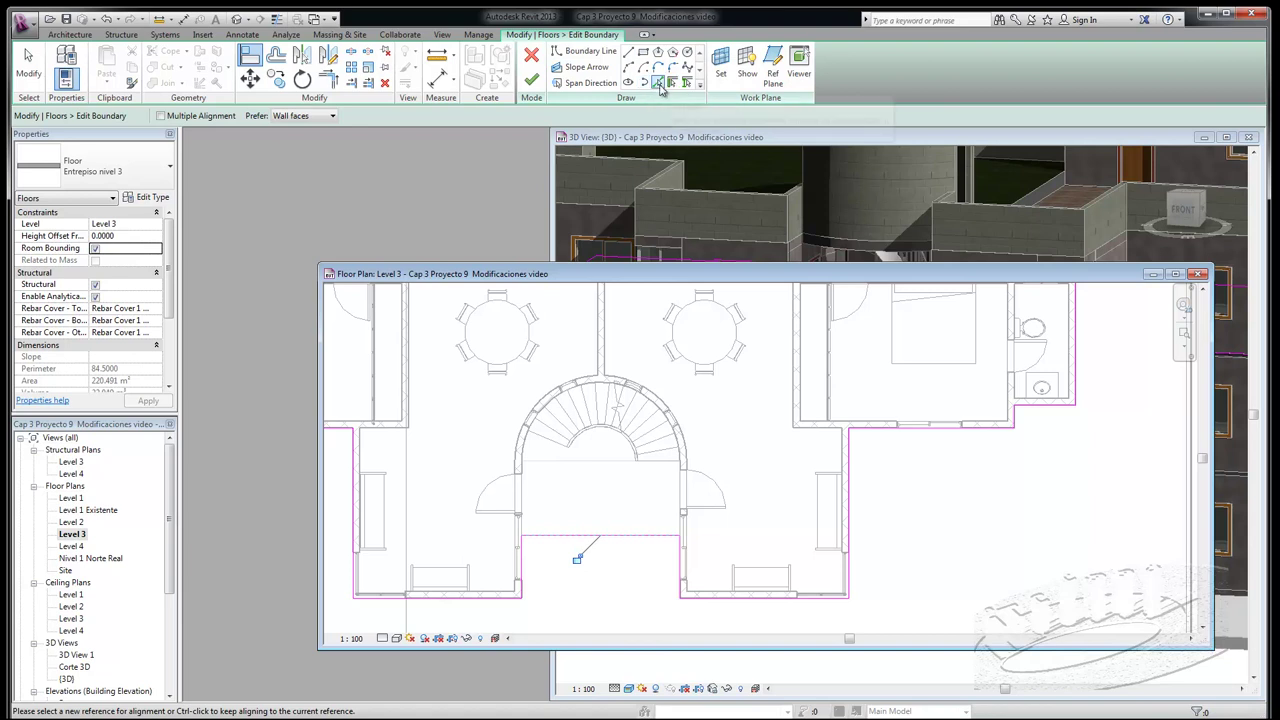
Pick the landing edge, draw a semicircular start-end-radius arc over the stair, and finish the sketch.
left_click(659, 86)
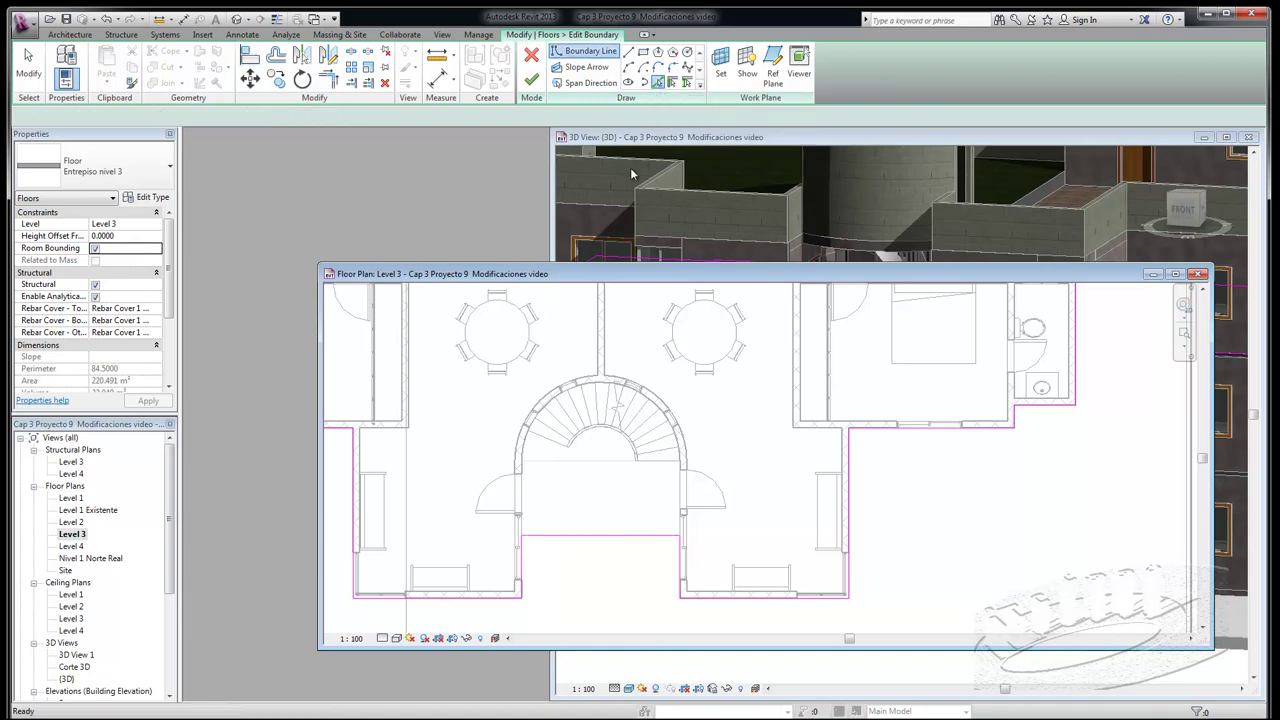
left_click(597, 464)
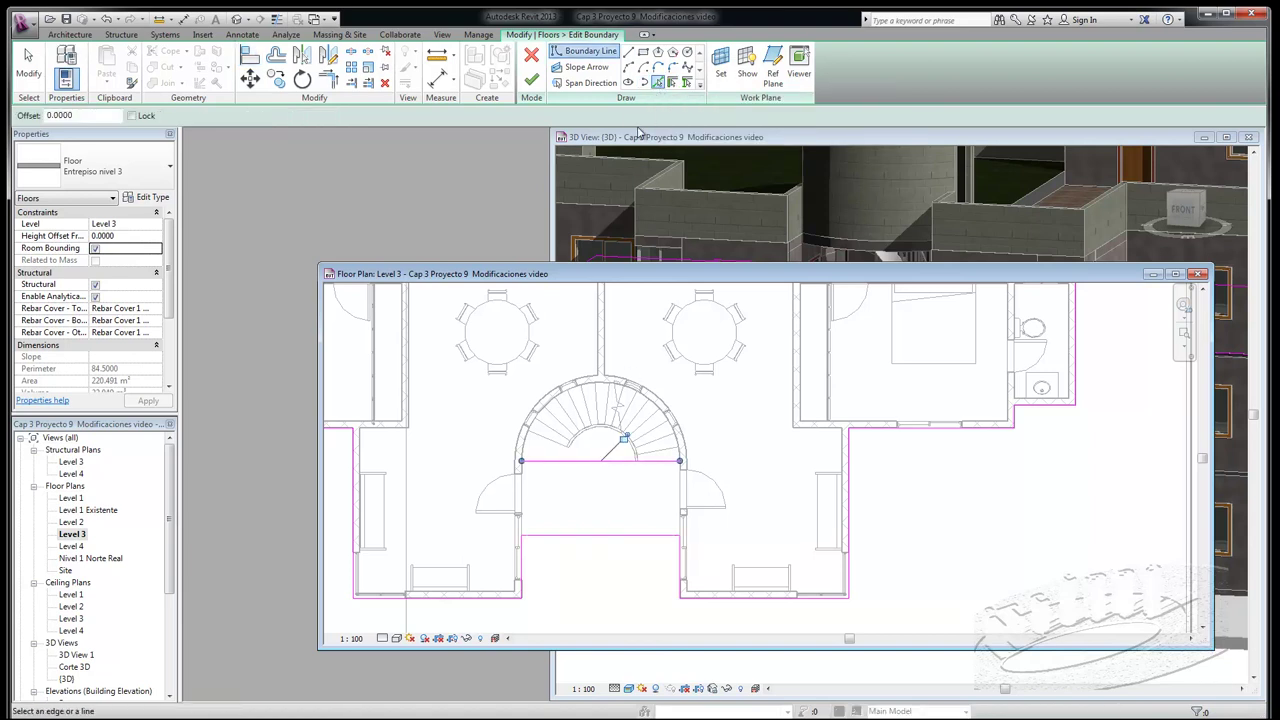
left_click(629, 67)
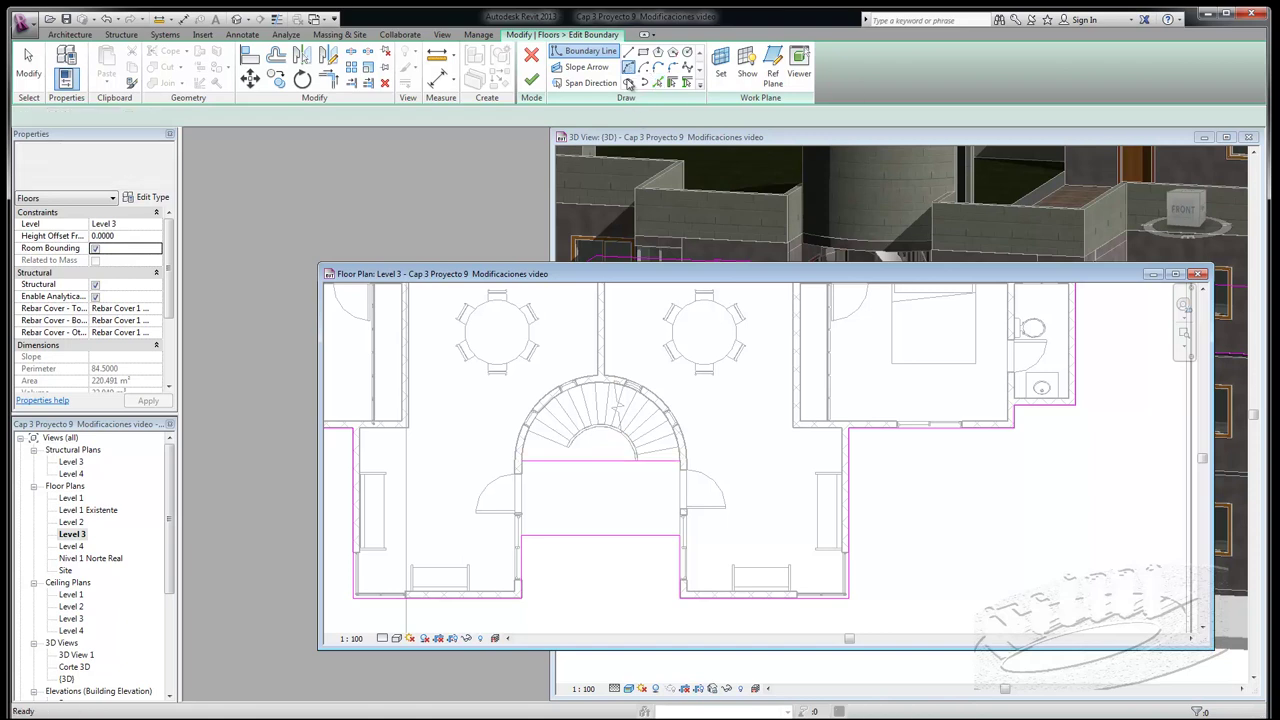
left_click(520, 462)
left_click(681, 462)
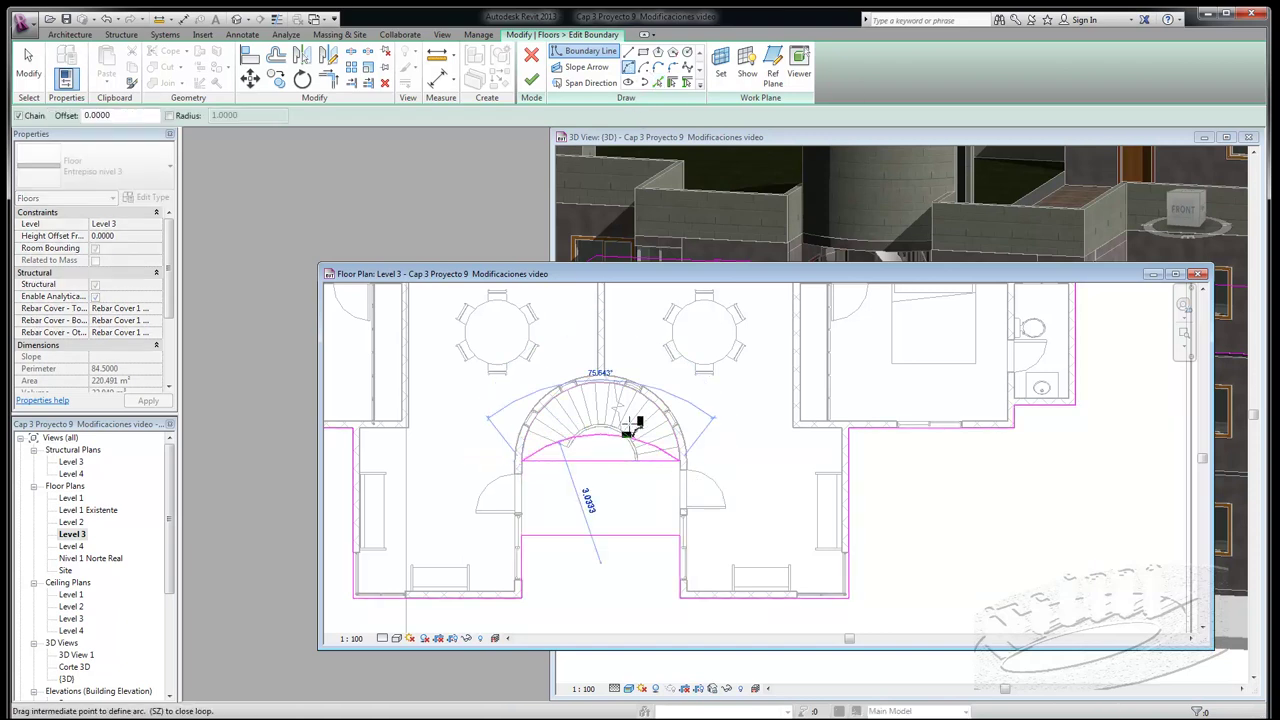
left_click(606, 380)
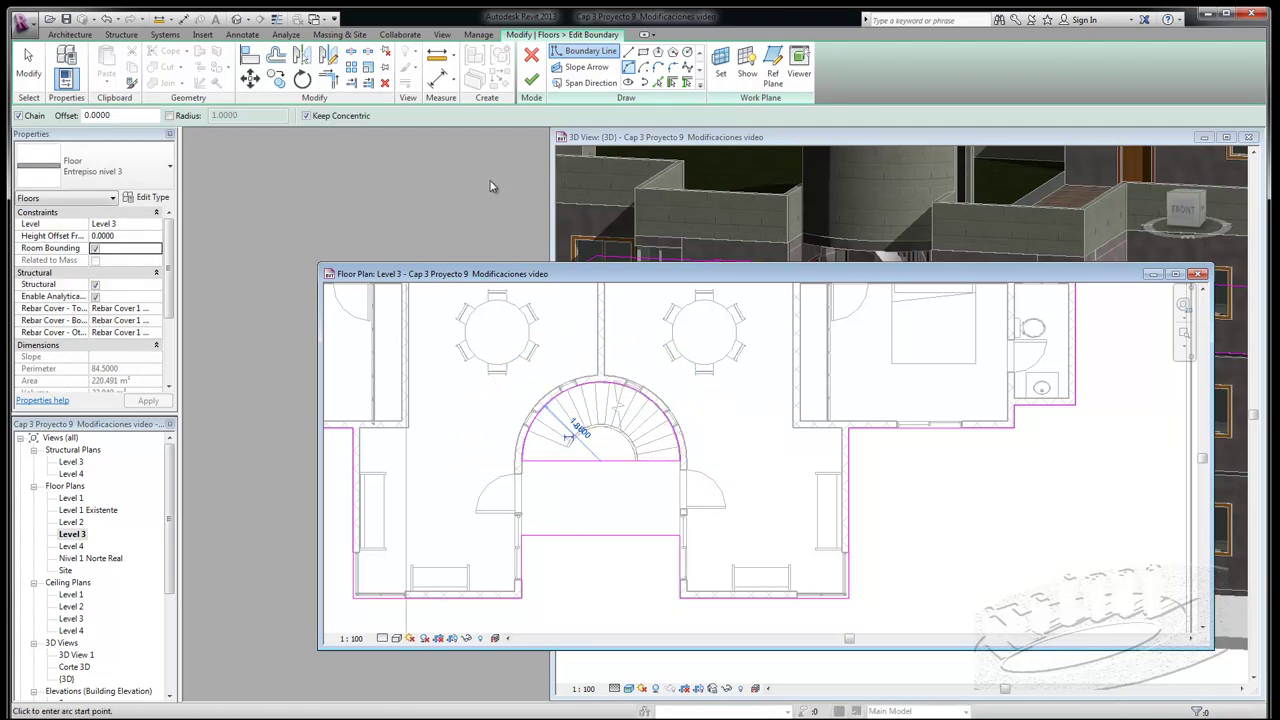
left_click(534, 84)
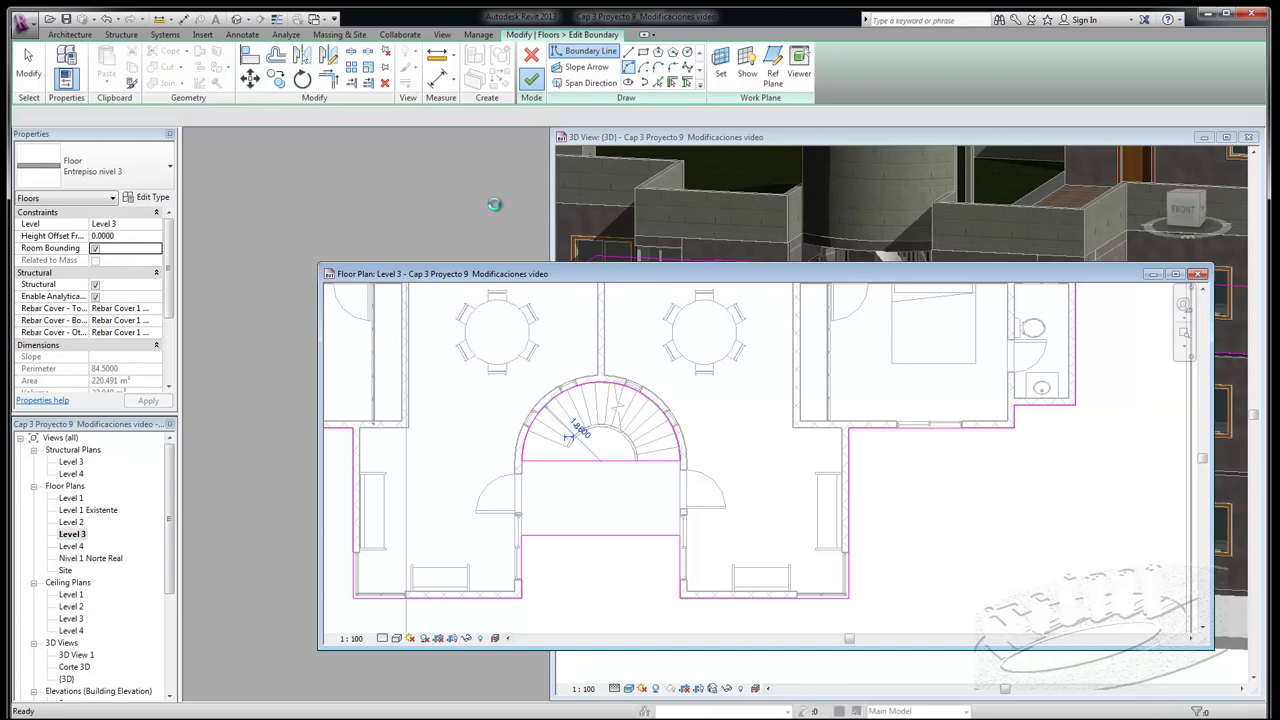
Zoom to fit, attach the walls below to the Level 3 floor, and detach walls that miss it.
key("z")
key("f")
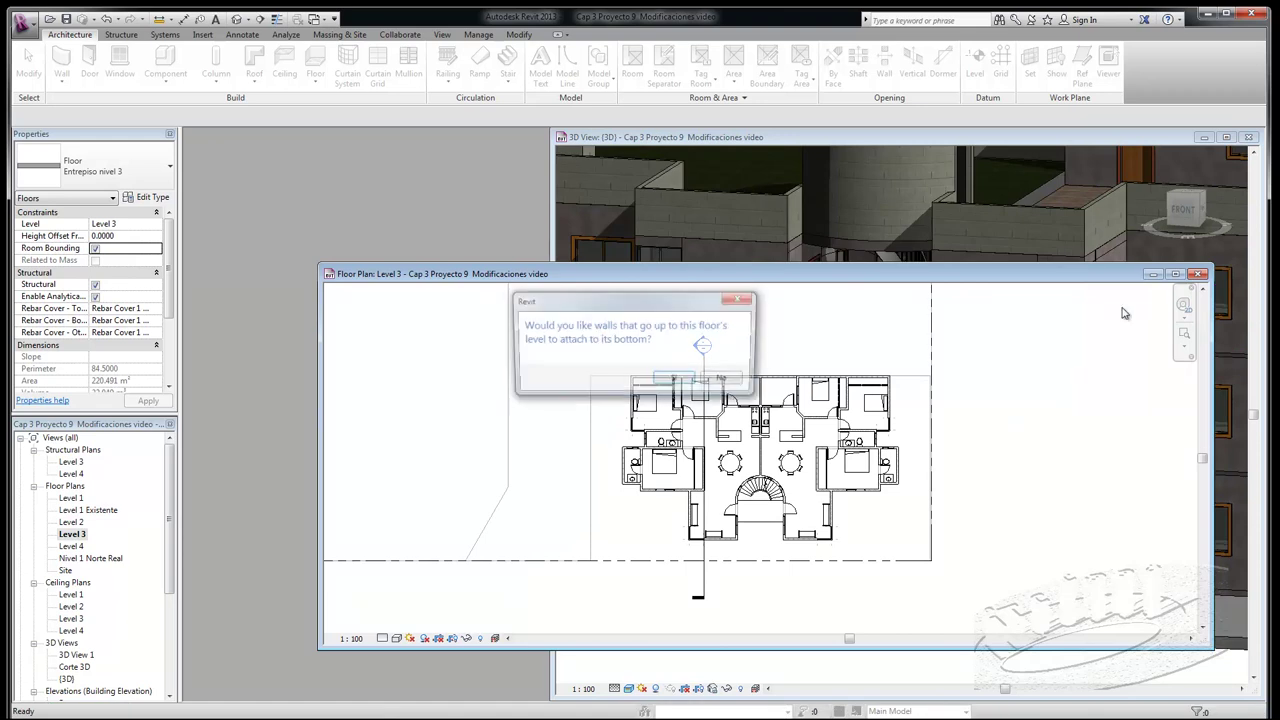
left_click(675, 381)
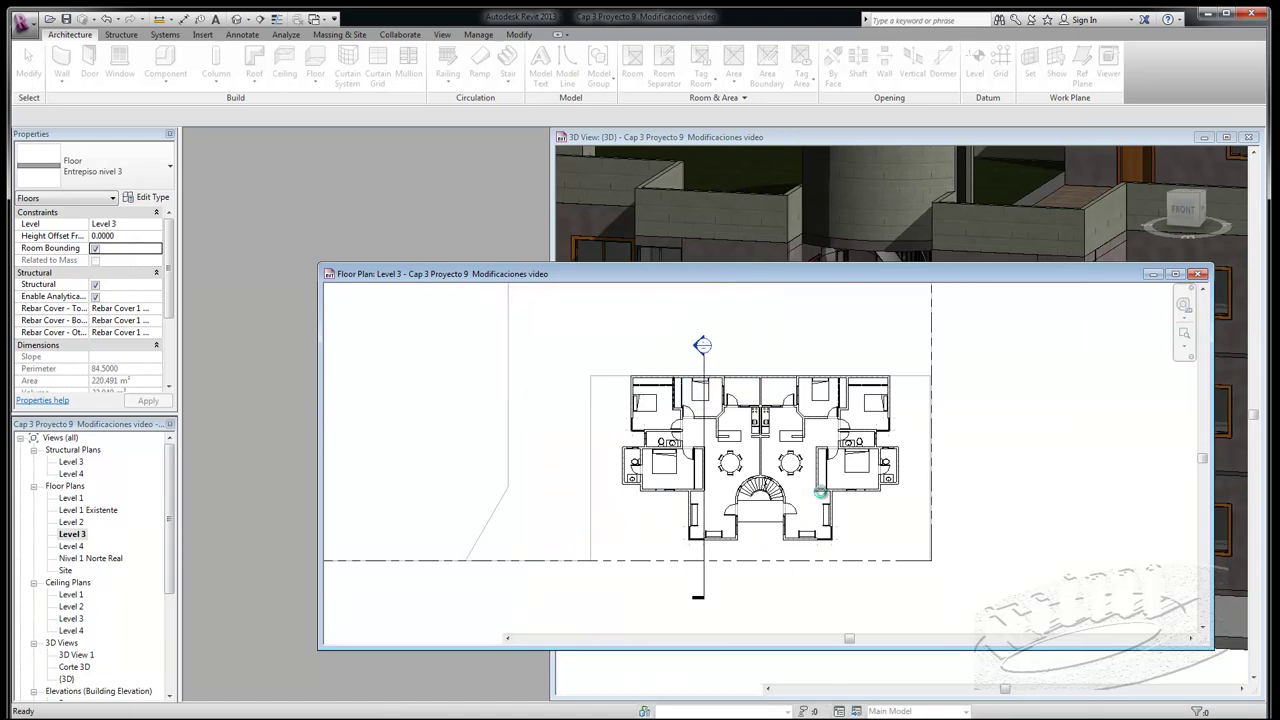
scroll(817, 482, "up", 5)
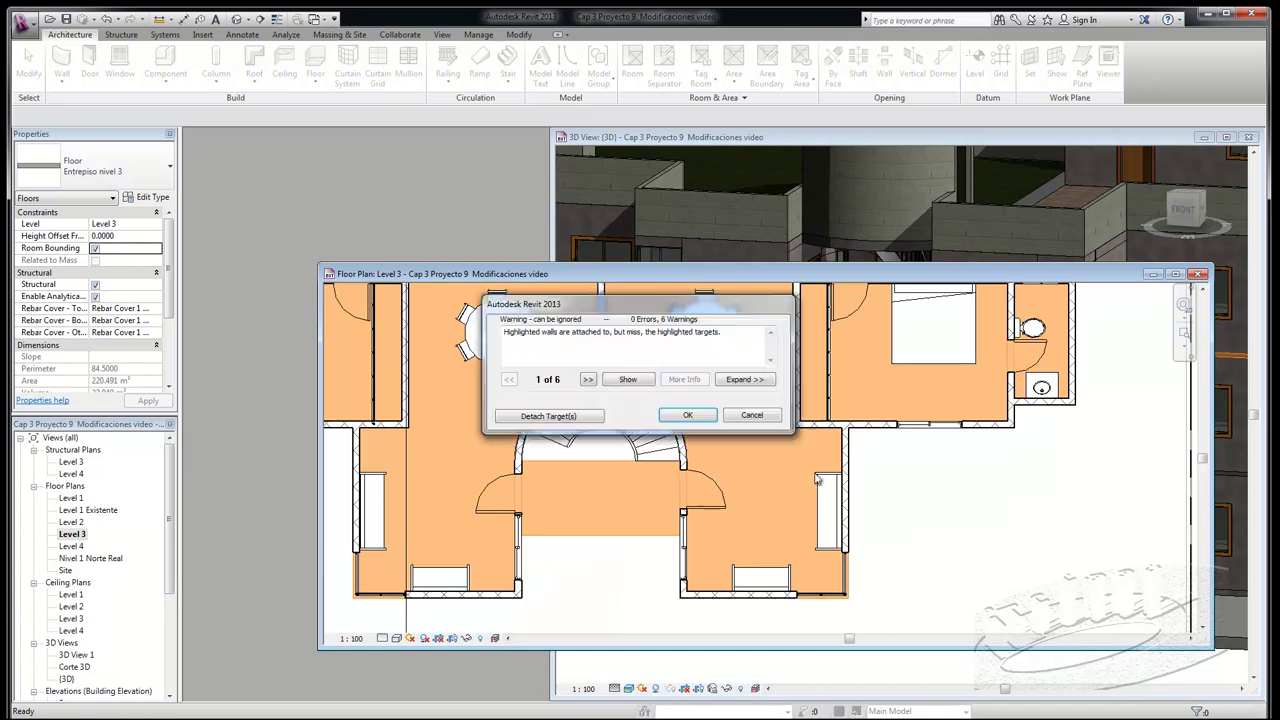
left_click(553, 418)
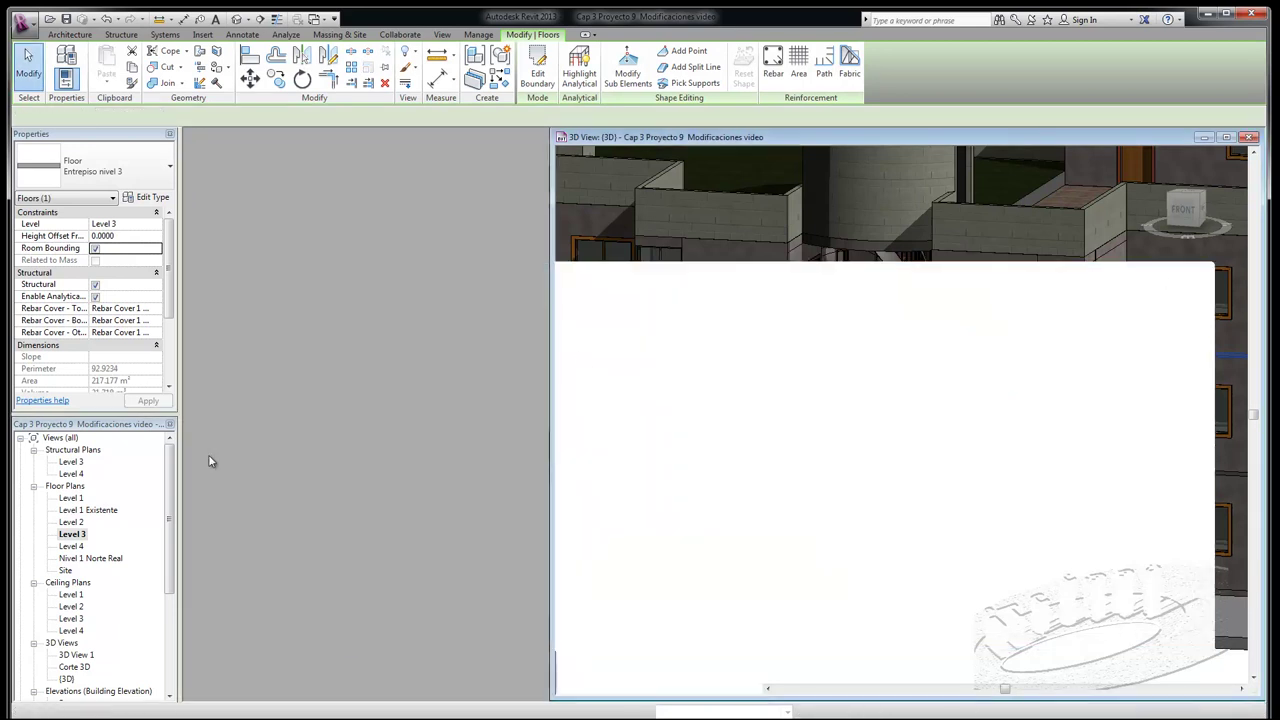
Open the Level 4 plan with Level 3 as underlay and the Hidden Line visual style.
left_click(70, 546)
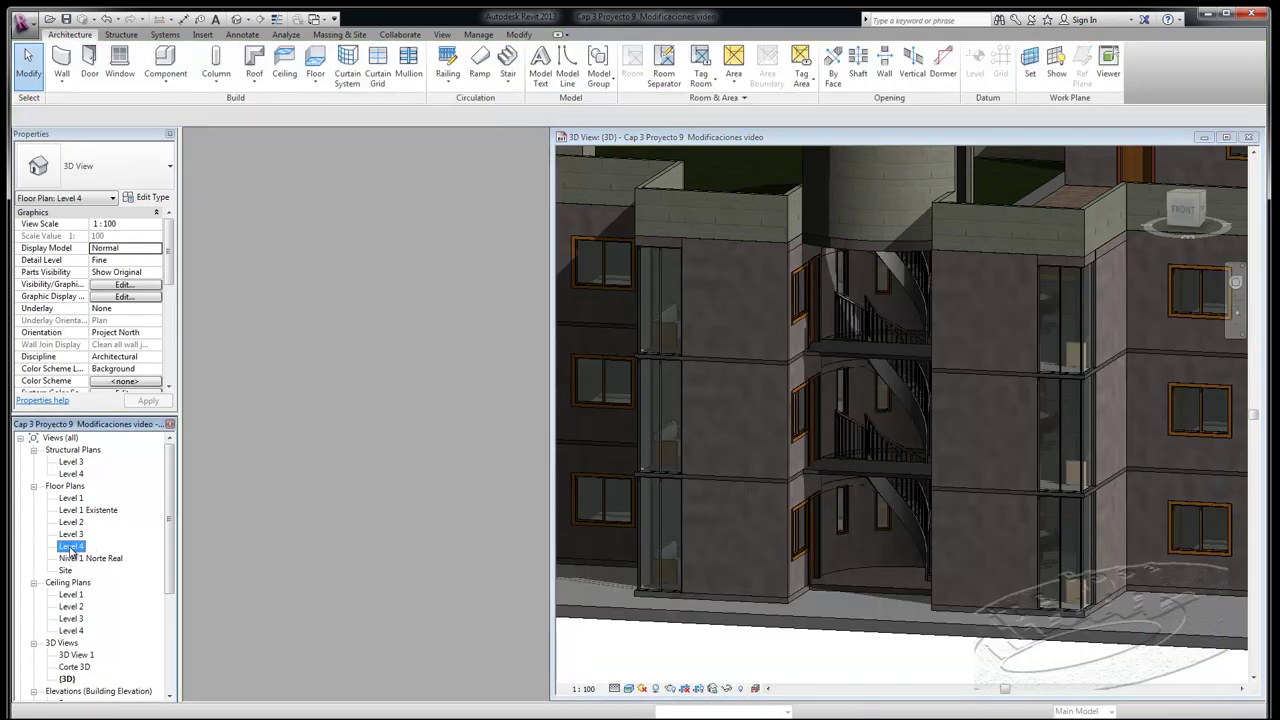
left_click(133, 310)
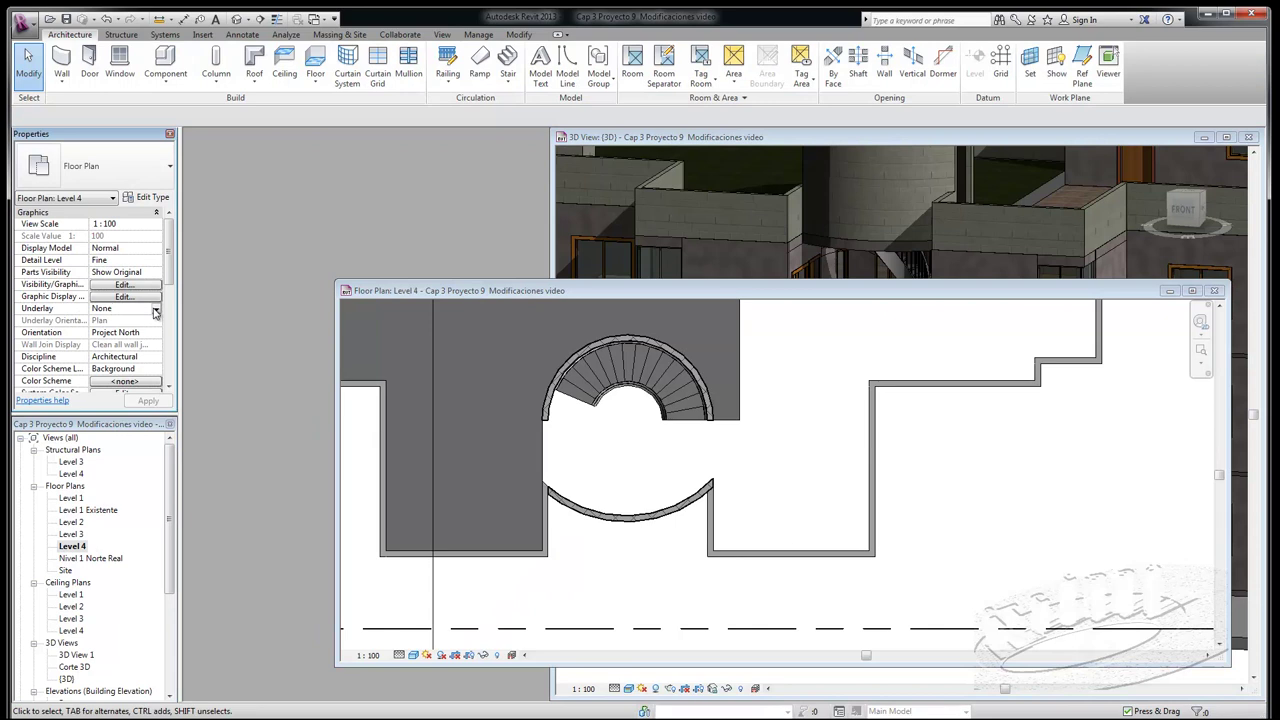
left_click(156, 313)
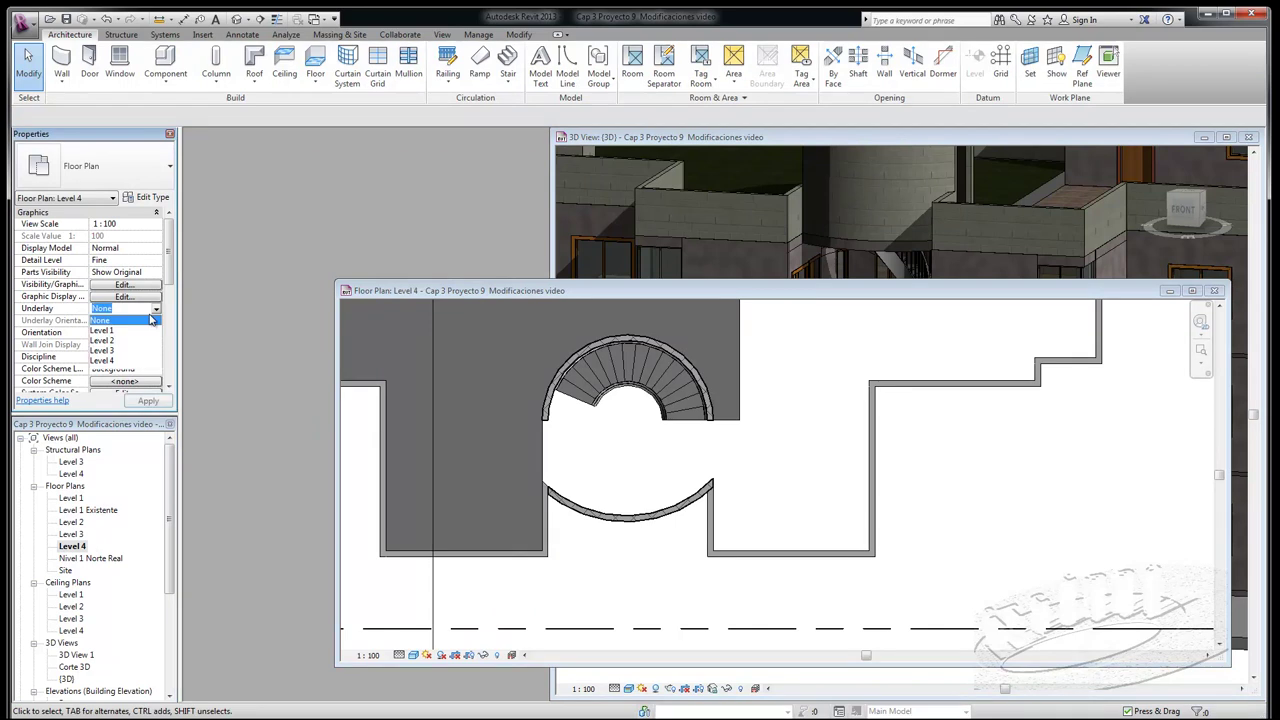
left_click(103, 350)
left_click(148, 400)
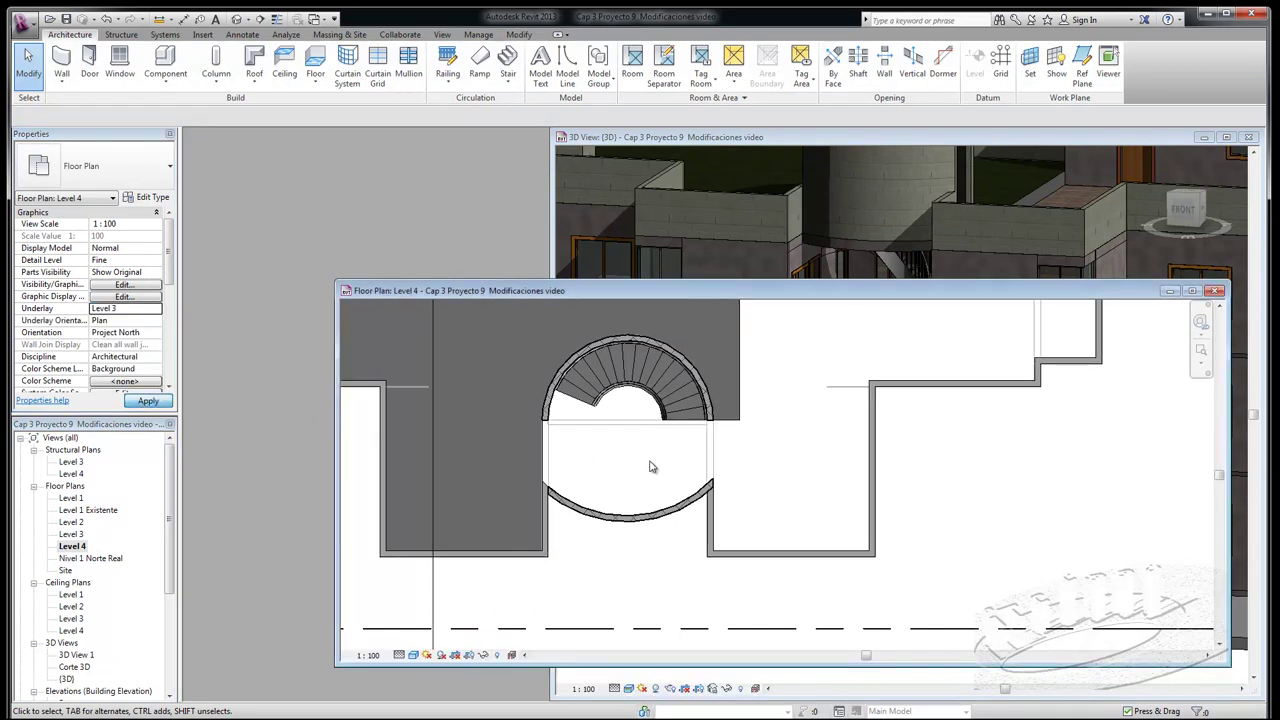
scroll(650, 467, "up", 2)
left_click(413, 655)
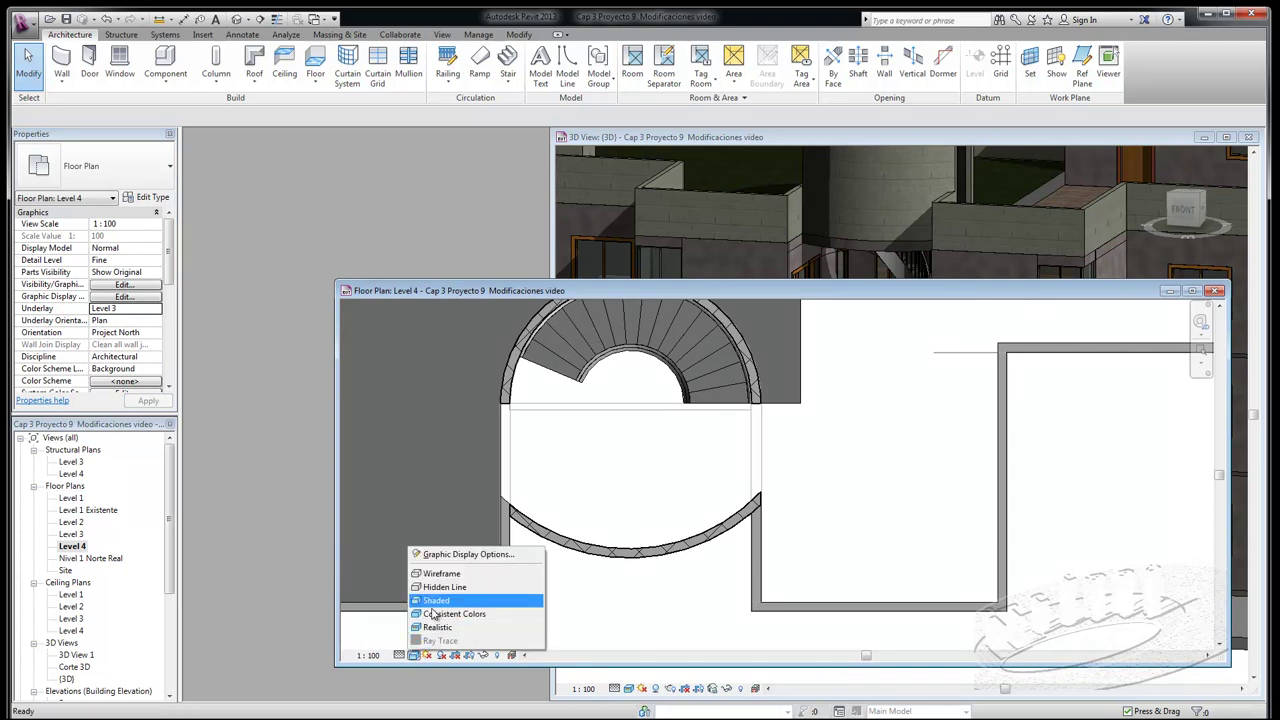
left_click(438, 588)
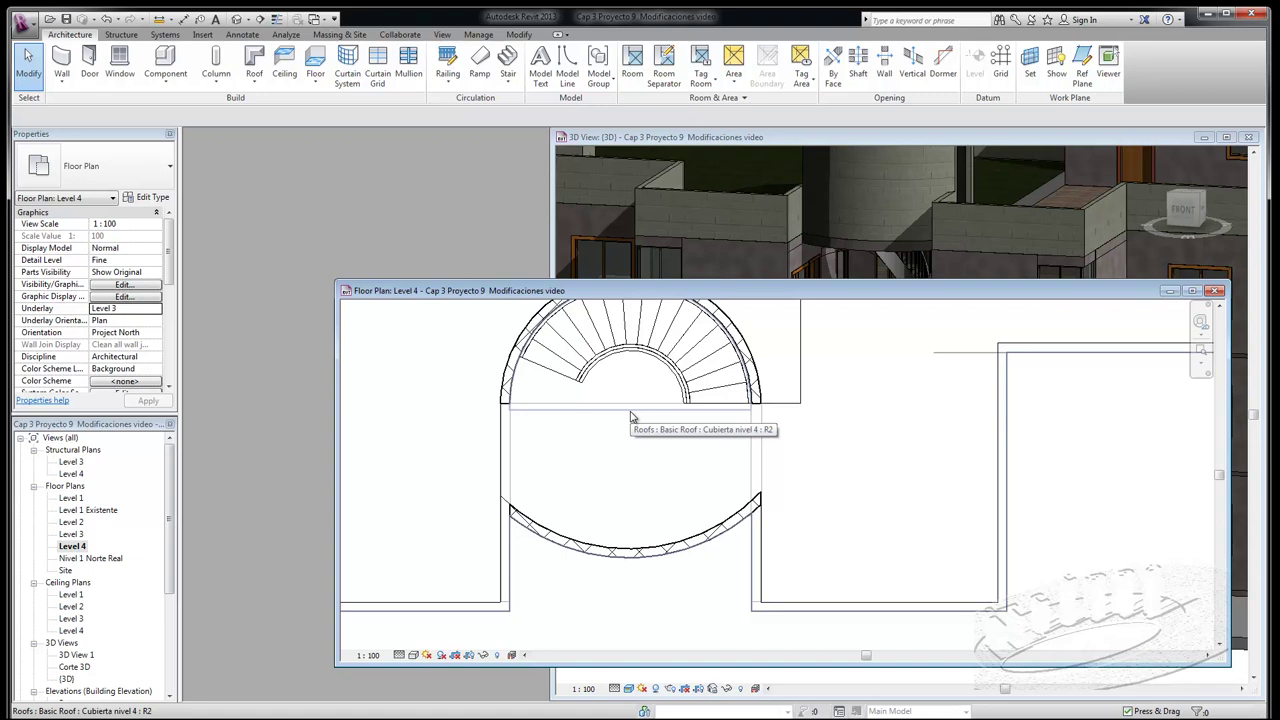
Inspect and finish the Cubierta nivel 4 roof footprint sketch, then bring up the 3D view.
left_click(631, 417)
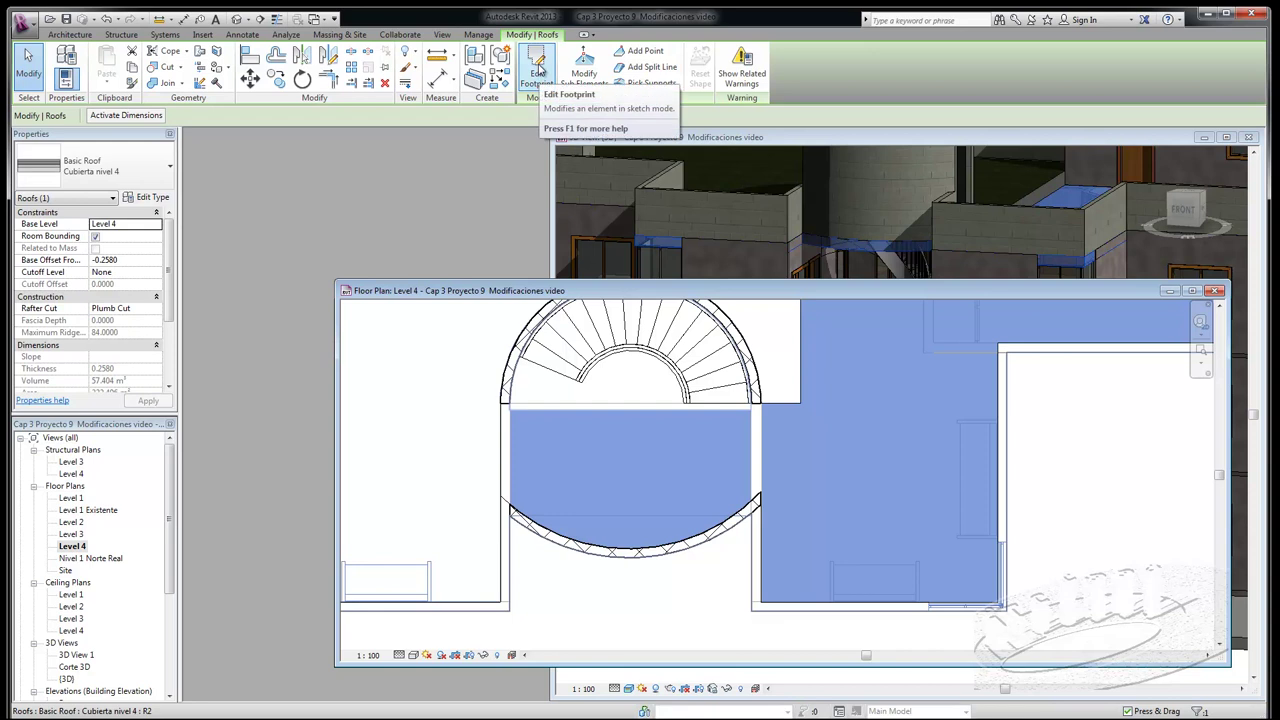
left_click(538, 70)
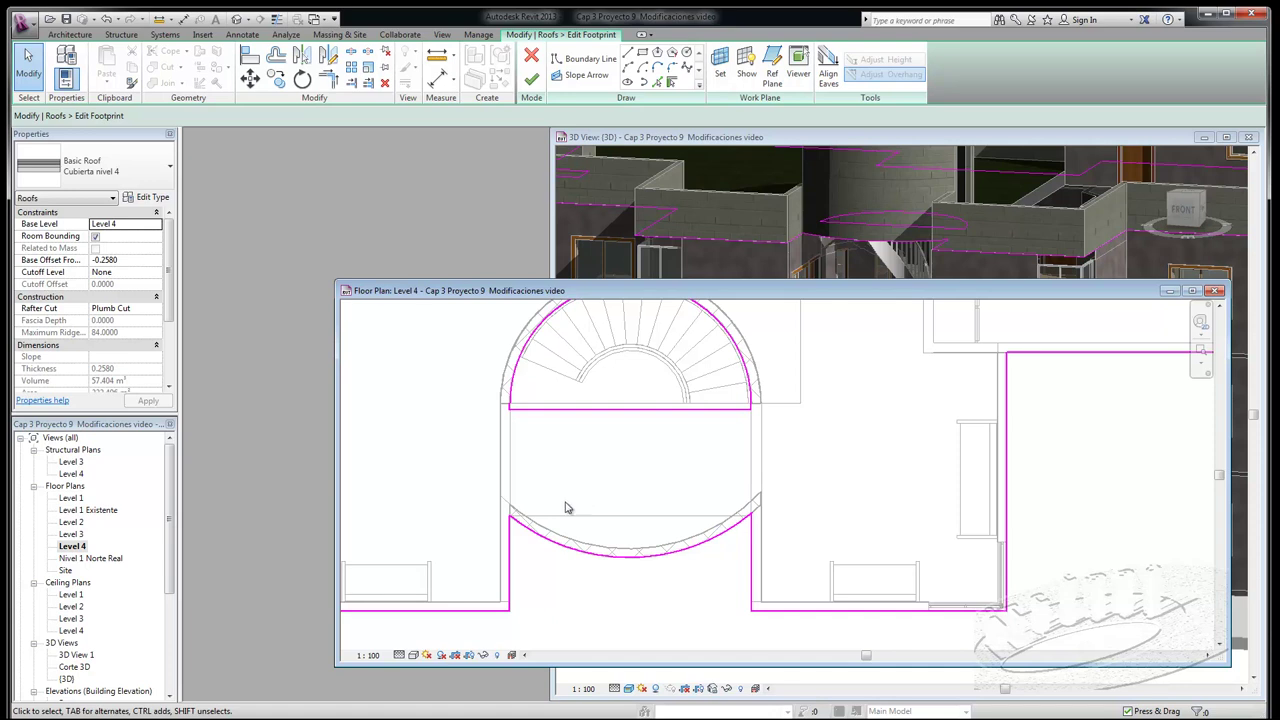
scroll(565, 508, "down", 1)
scroll(575, 505, "down", 1)
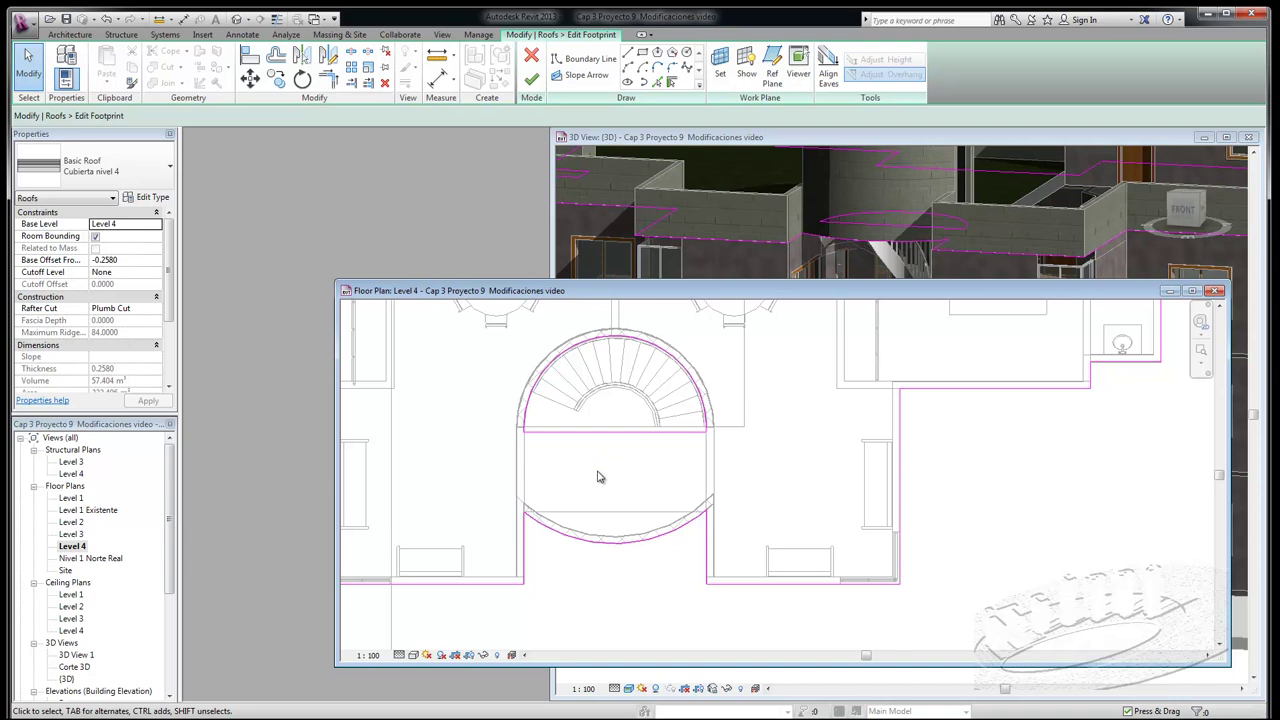
left_click(531, 79)
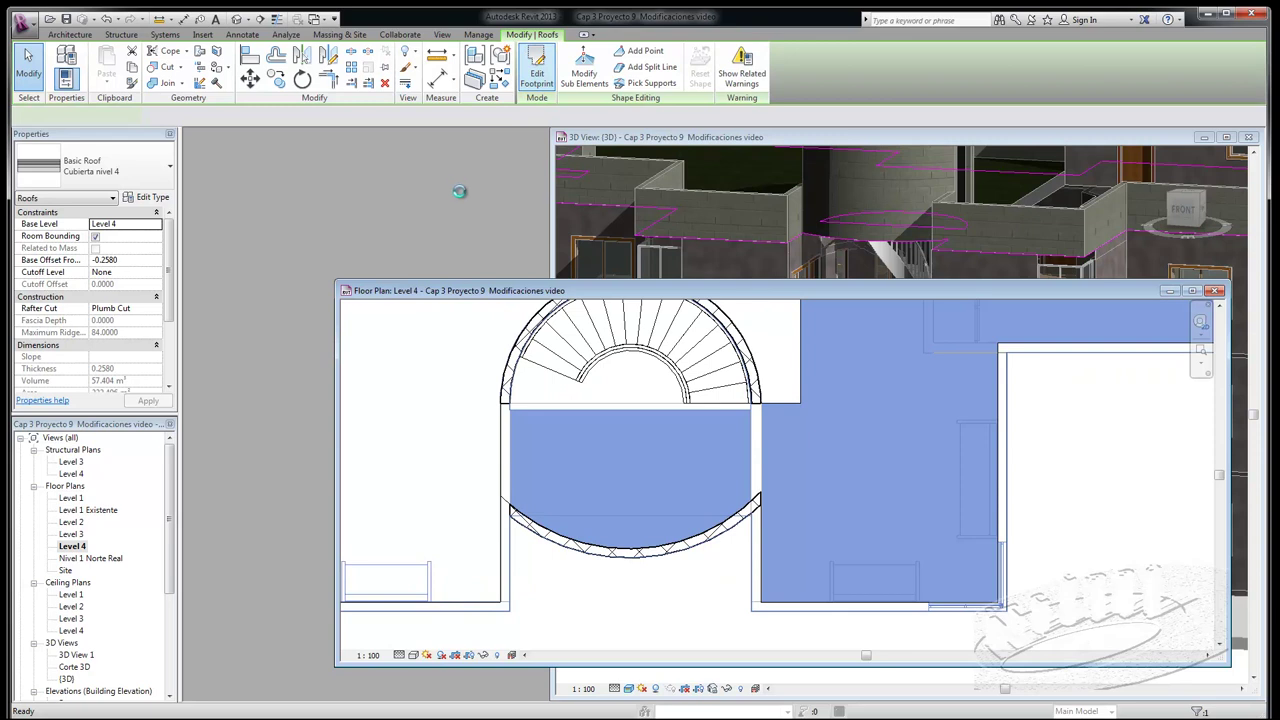
left_click(813, 185)
scroll(807, 198, "down", 5)
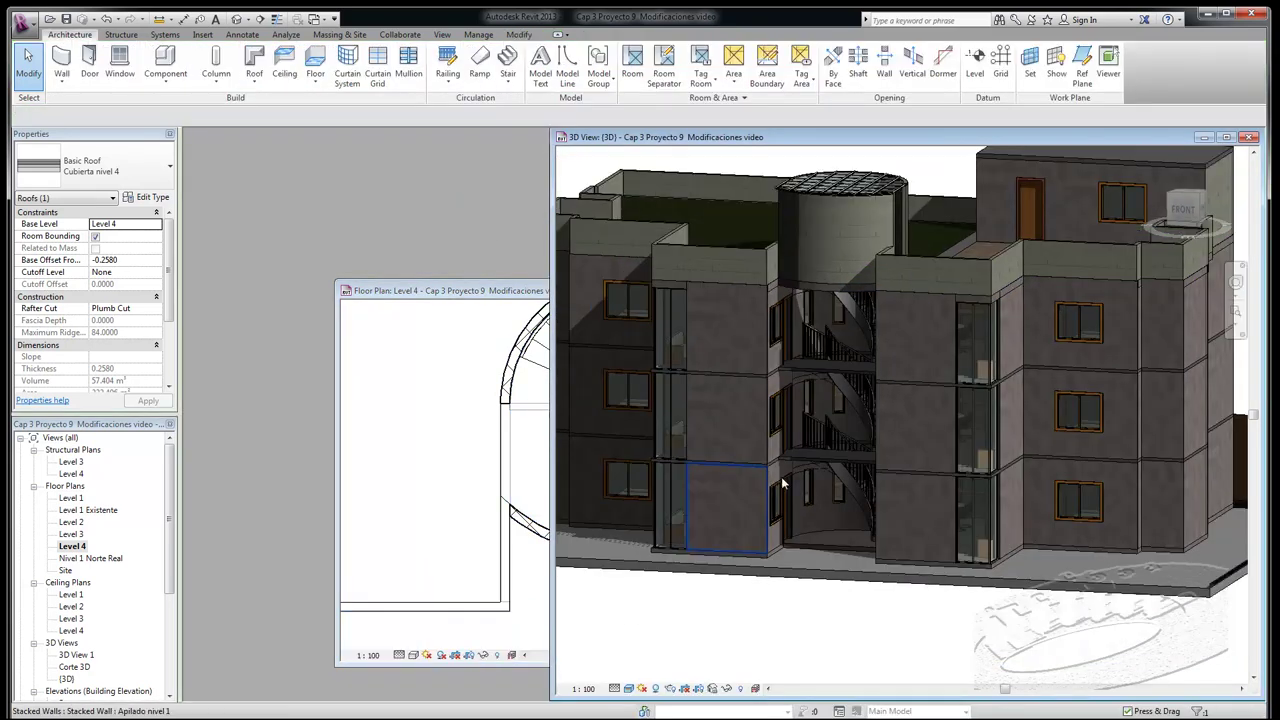
Change the cylindrical wall around the stair to the Muro cortina curtain wall type.
scroll(707, 442, "down", 3)
middle_click_drag(849, 251, 876, 185, "shift")
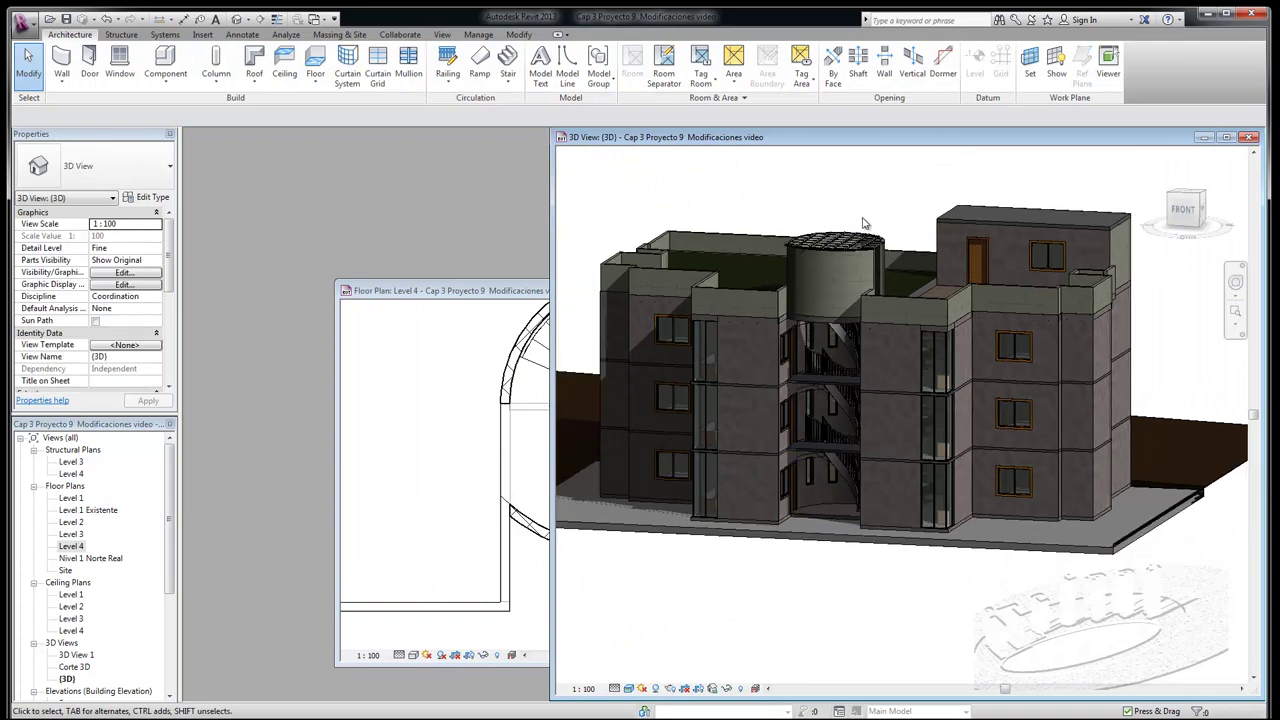
left_click(820, 289)
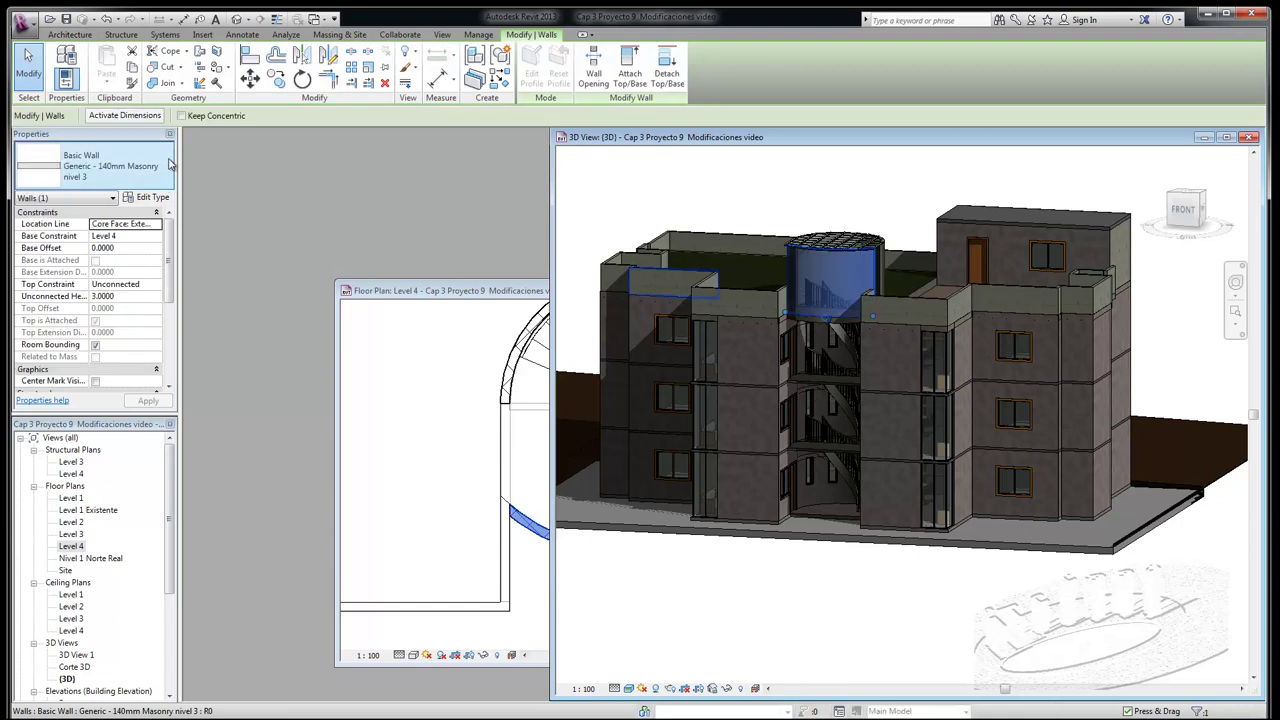
left_click(168, 166)
left_click_drag(177, 340, 180, 400)
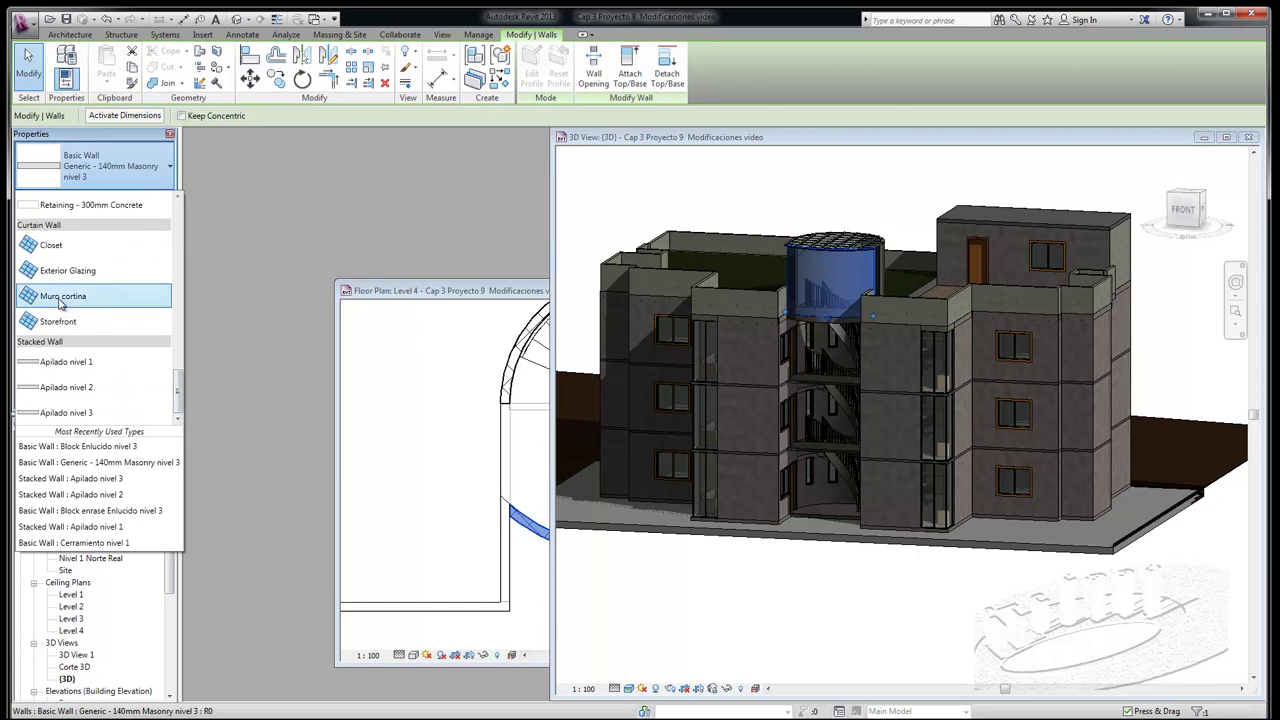
left_click(61, 299)
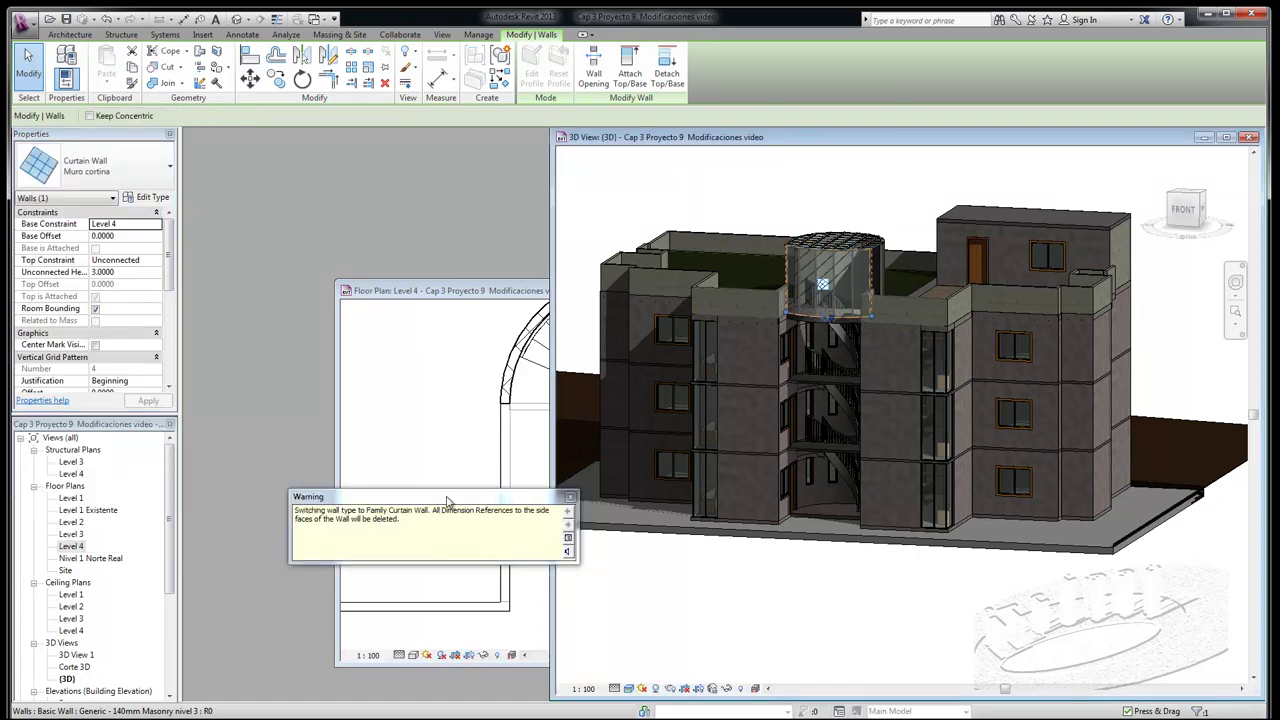
left_click(571, 500)
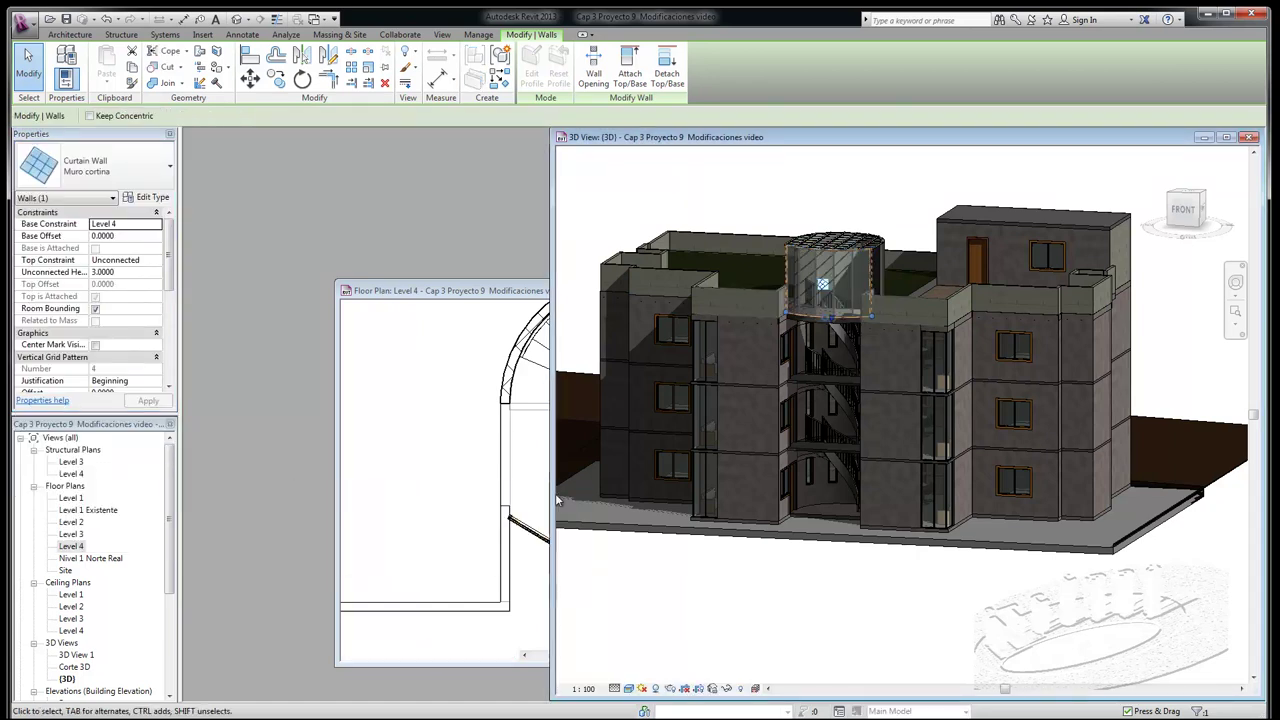
Reframe the 3D view and select the parapet wall beside the glass cylinder.
left_click(613, 202)
middle_click_drag(788, 297, 824, 312, "shift")
scroll(822, 311, "up", 1)
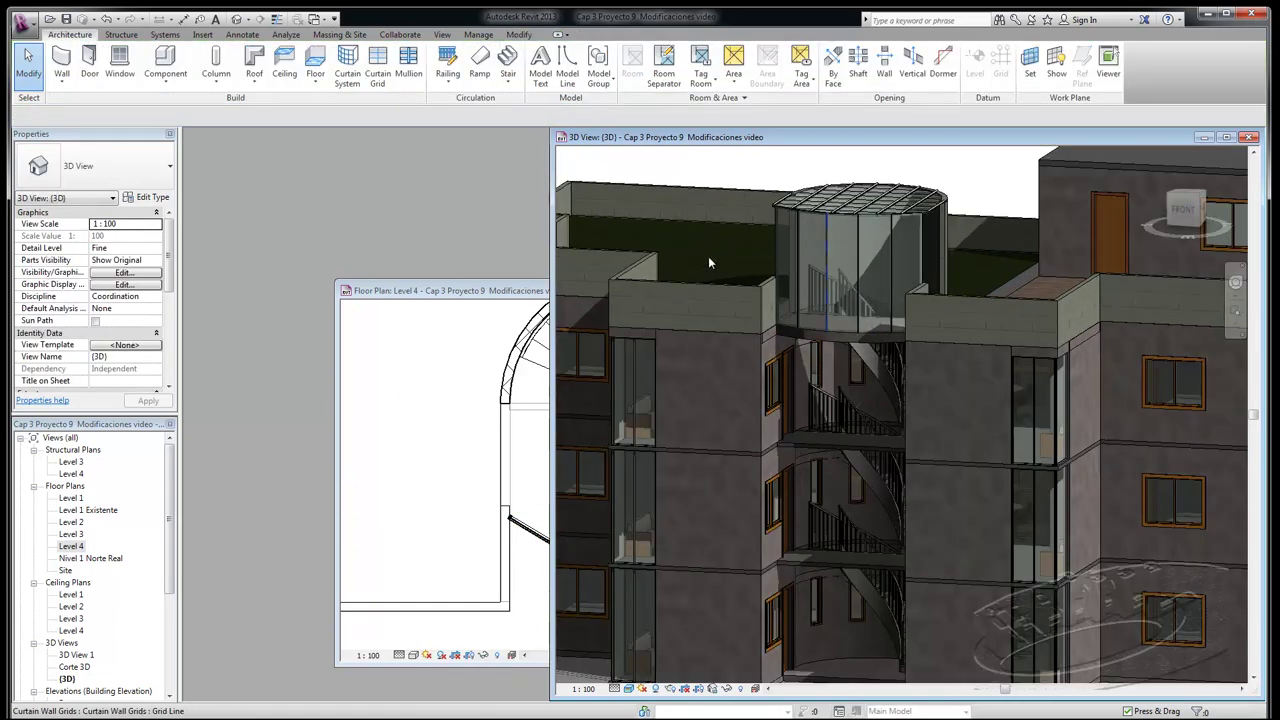
scroll(709, 257, "up", 1)
scroll(714, 224, "up", 1)
scroll(807, 173, "up", 2)
scroll(807, 173, "down", 2)
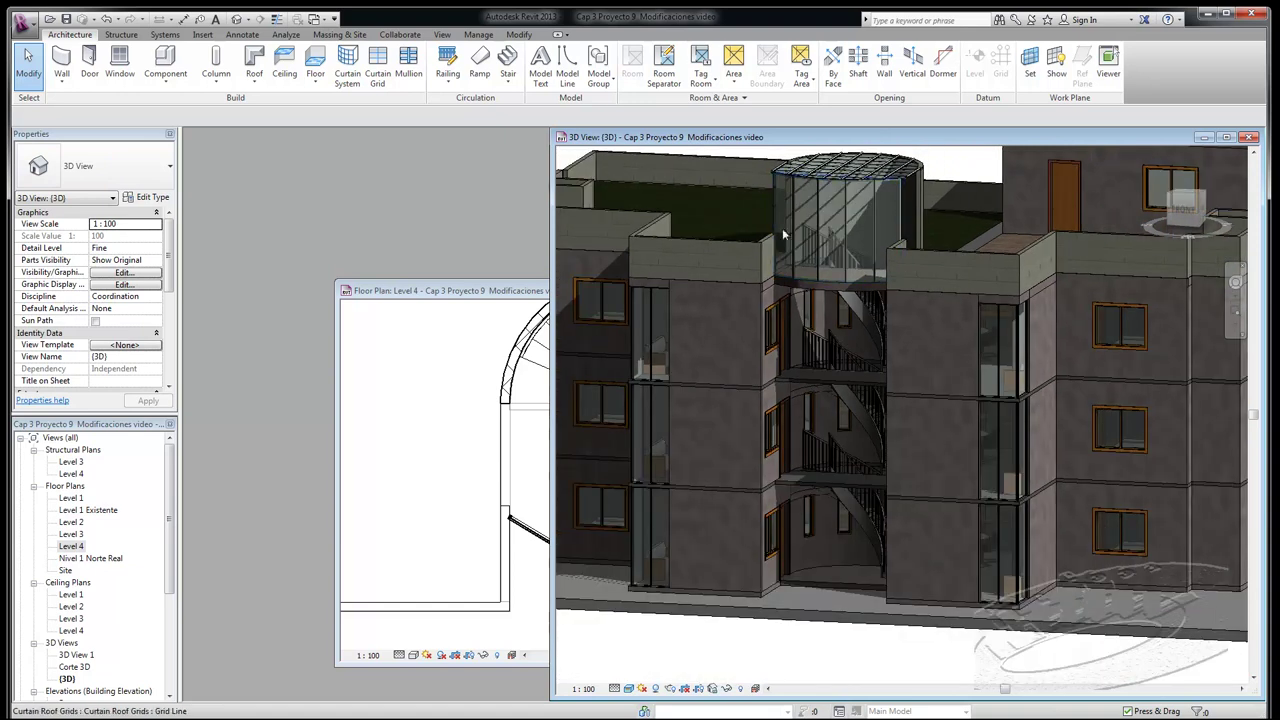
scroll(772, 300, "down", 1)
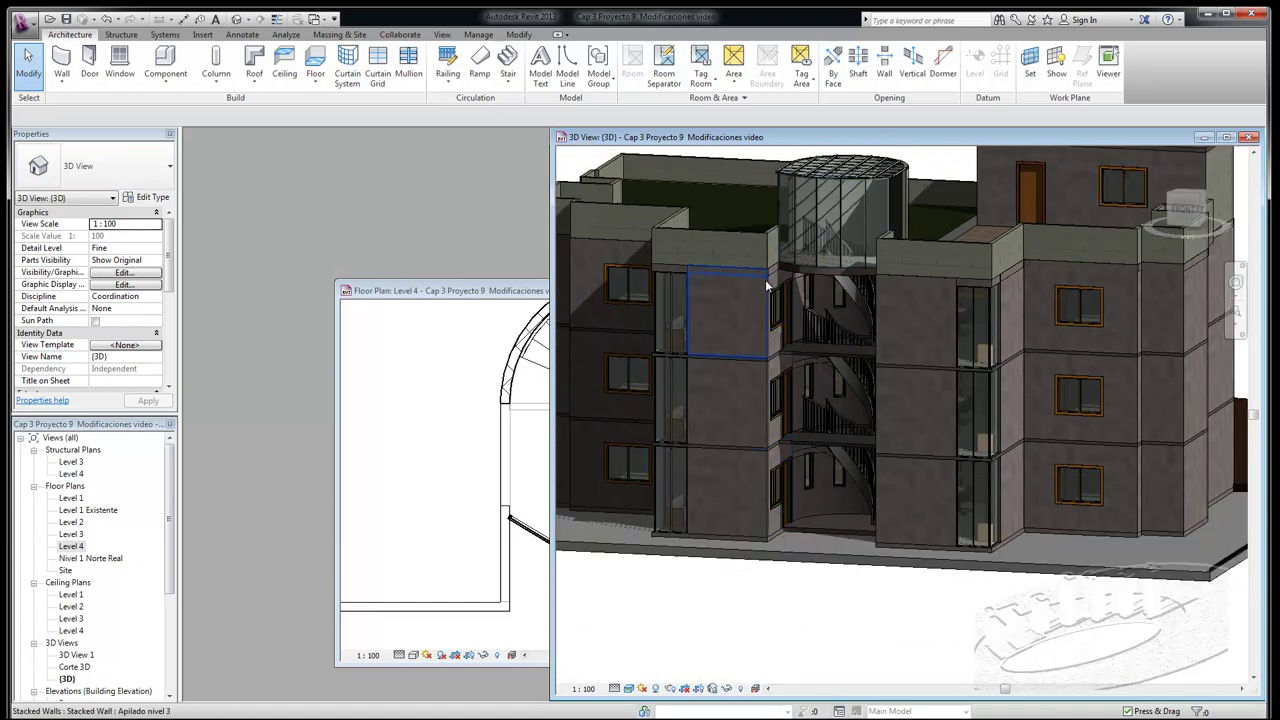
scroll(752, 370, "down", 1)
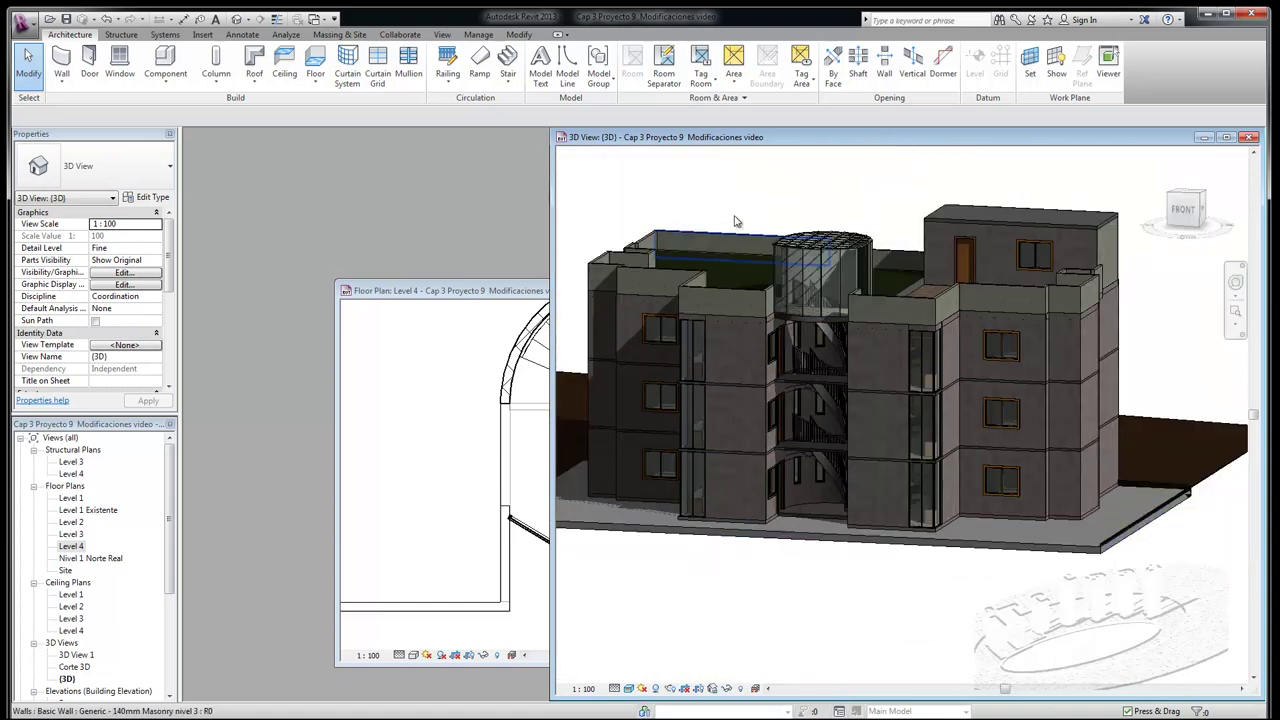
scroll(740, 205, "up", 1)
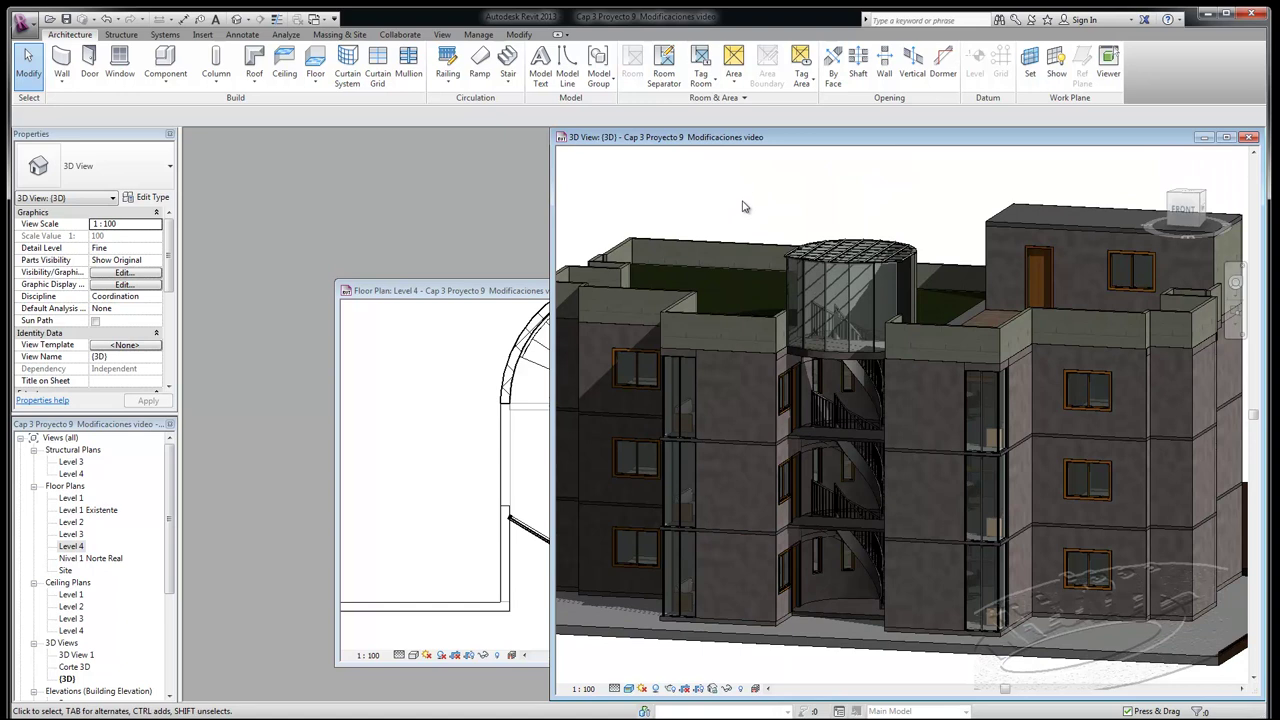
left_click(722, 317)
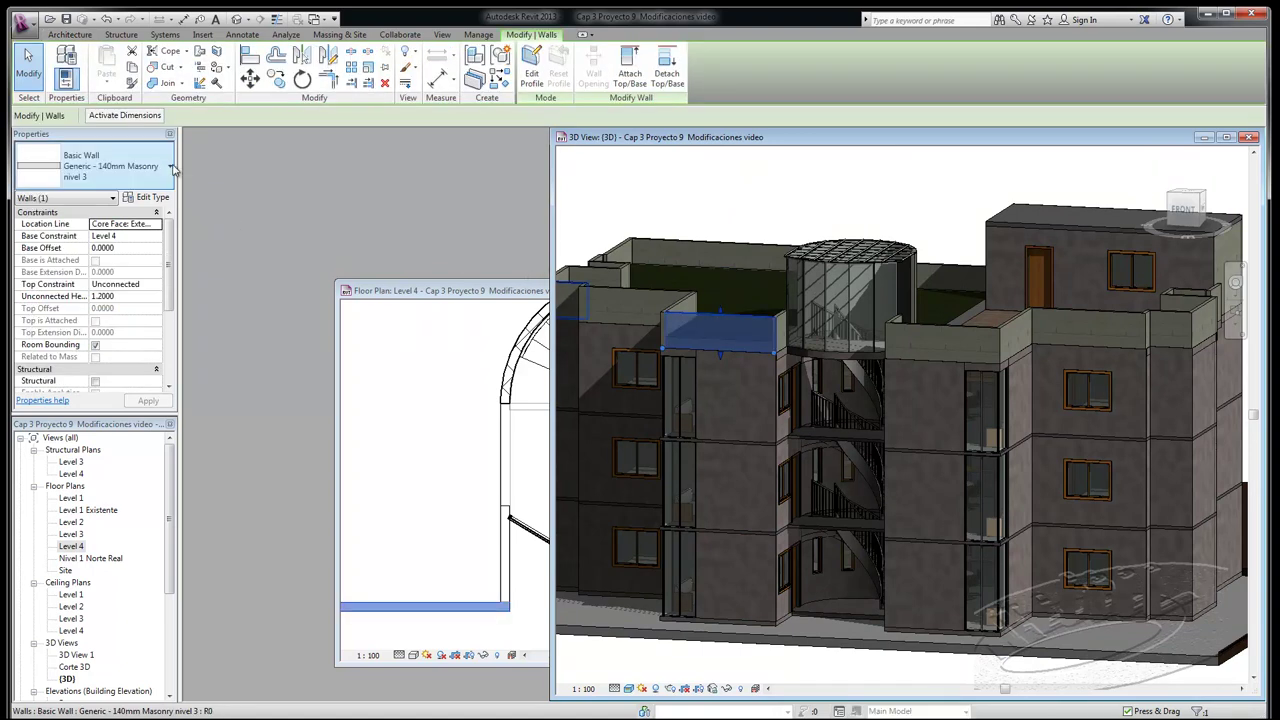
Switch the parapet wall to Basic Wall : Block Enlucido nivel 4 in the Type Selector.
left_click(170, 166)
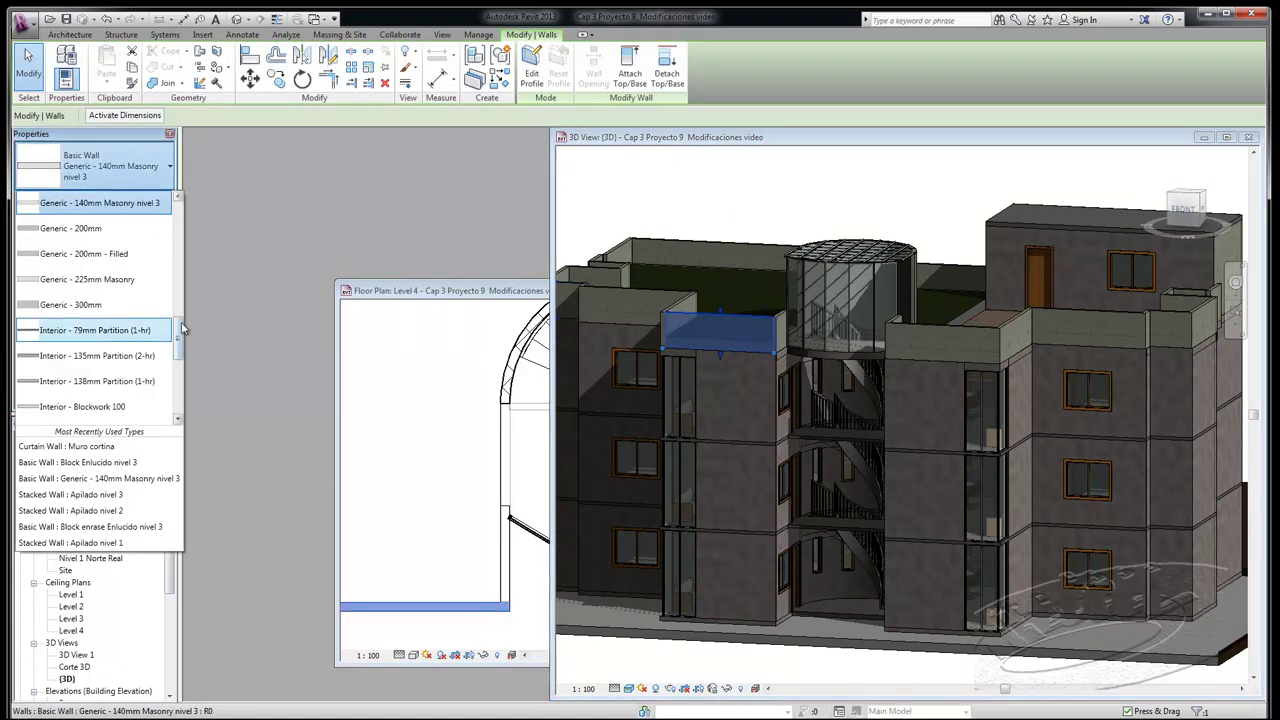
left_click_drag(178, 340, 172, 217)
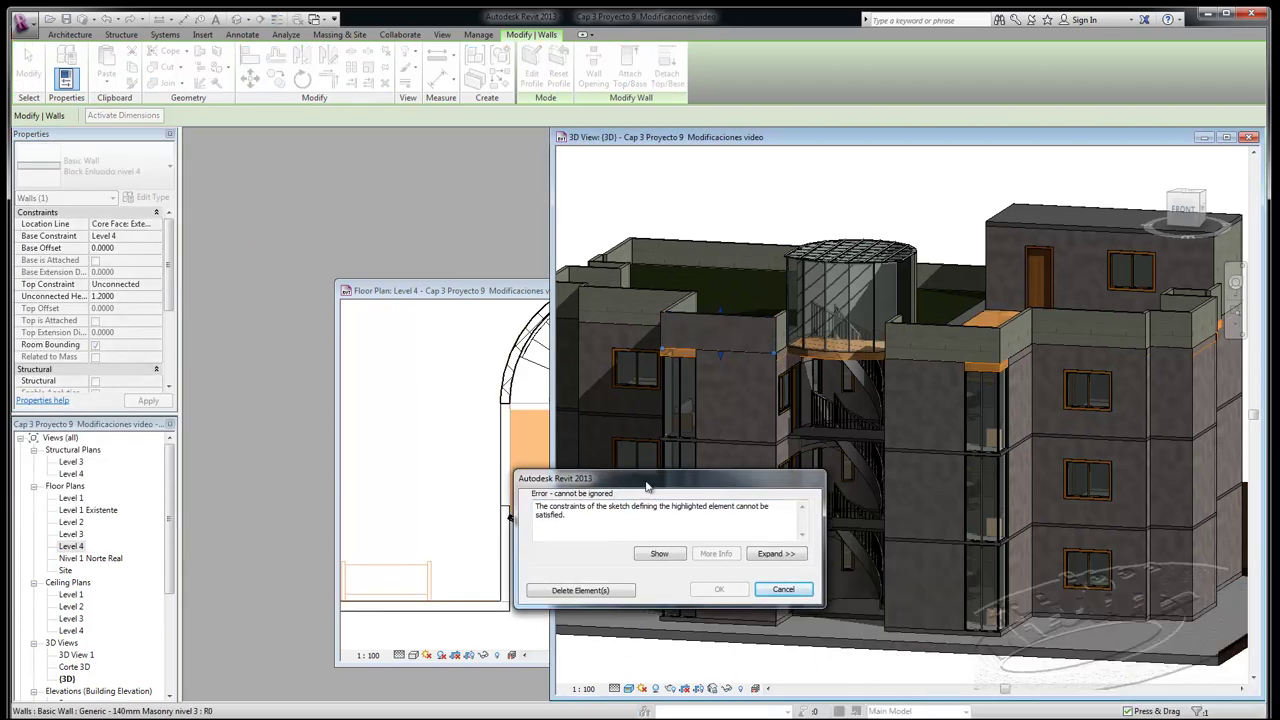
Delete the elements with failing constraints and dismiss the remaining error message.
left_click(578, 592)
left_click(794, 586)
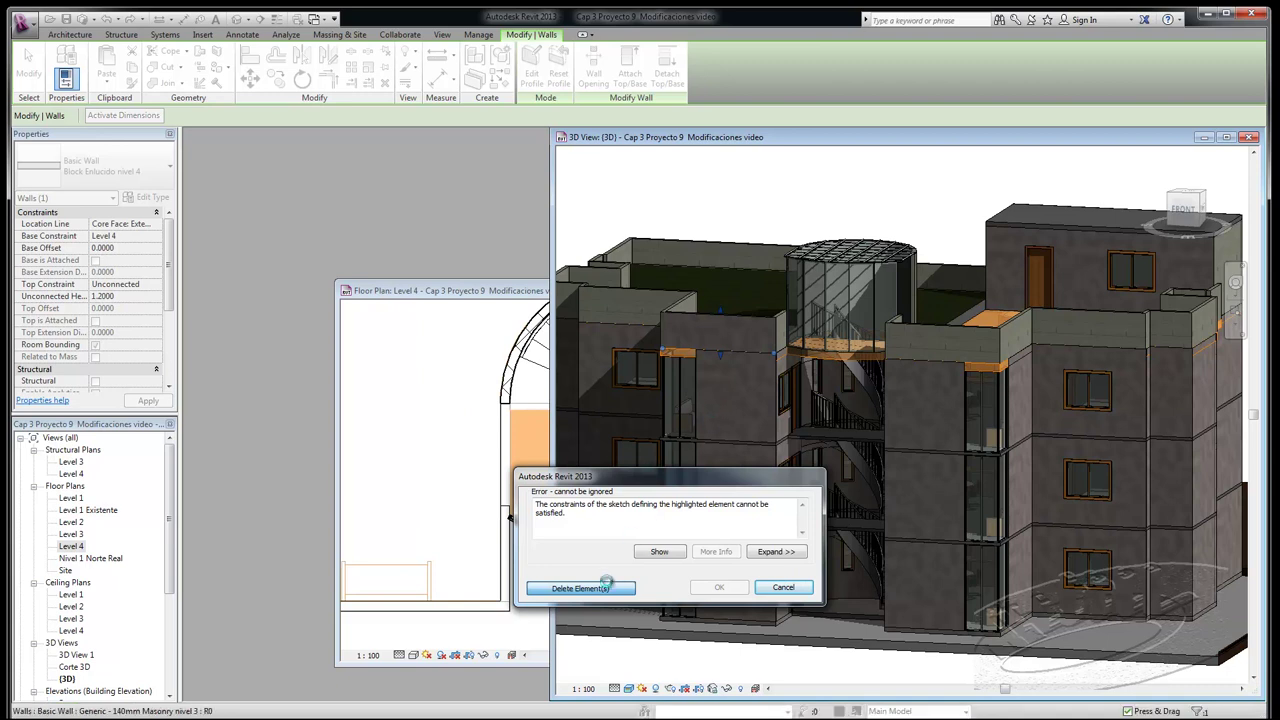
left_click(595, 590)
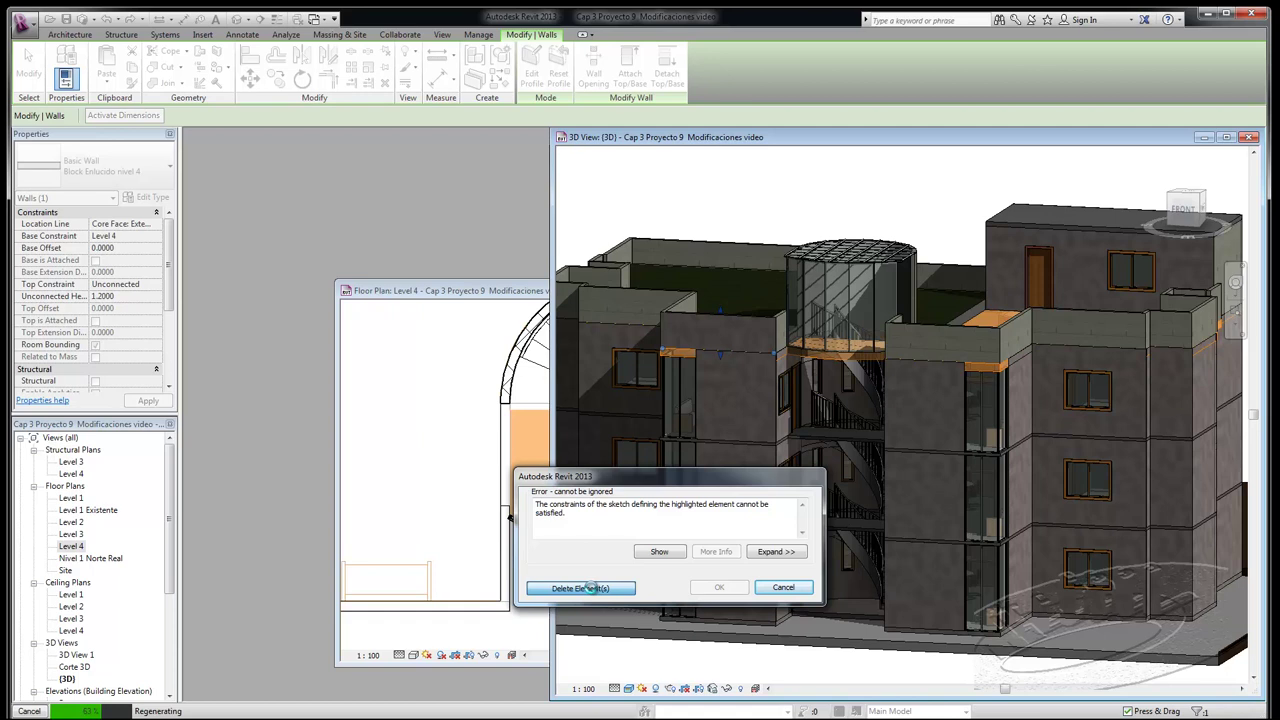
left_click(590, 588)
left_click_drag(1073, 596, 328, 420)
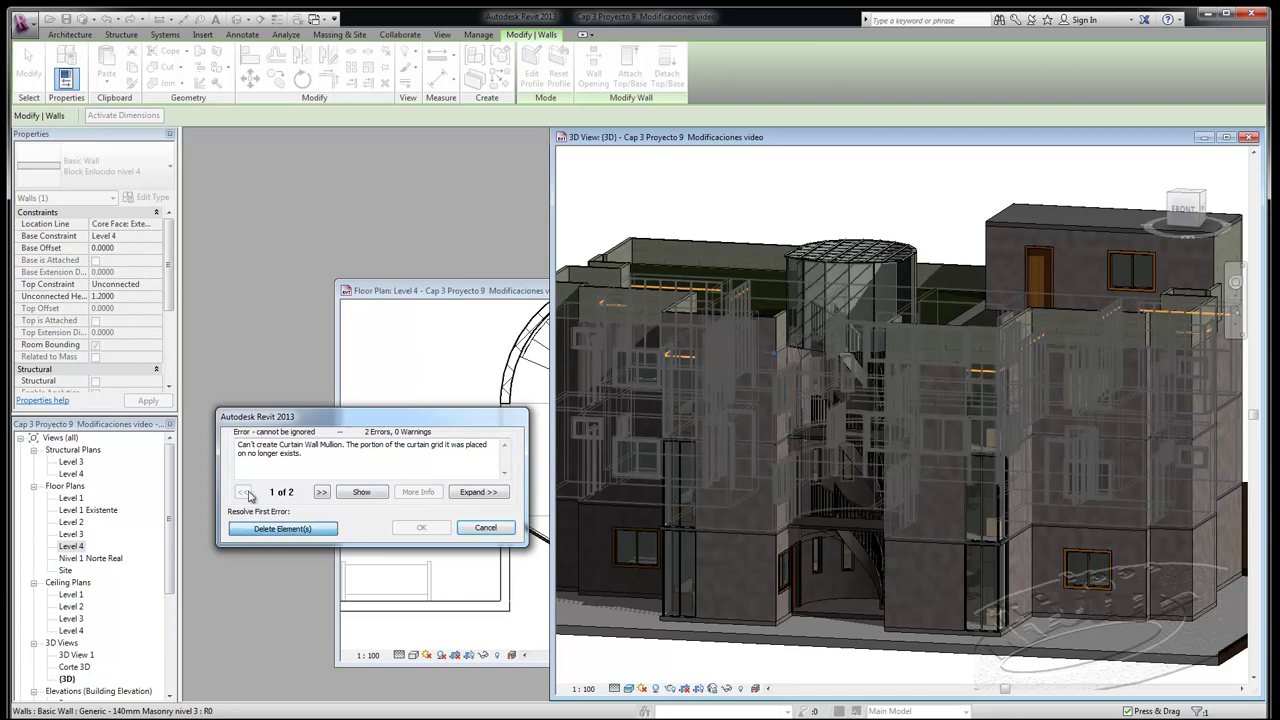
key("Return")
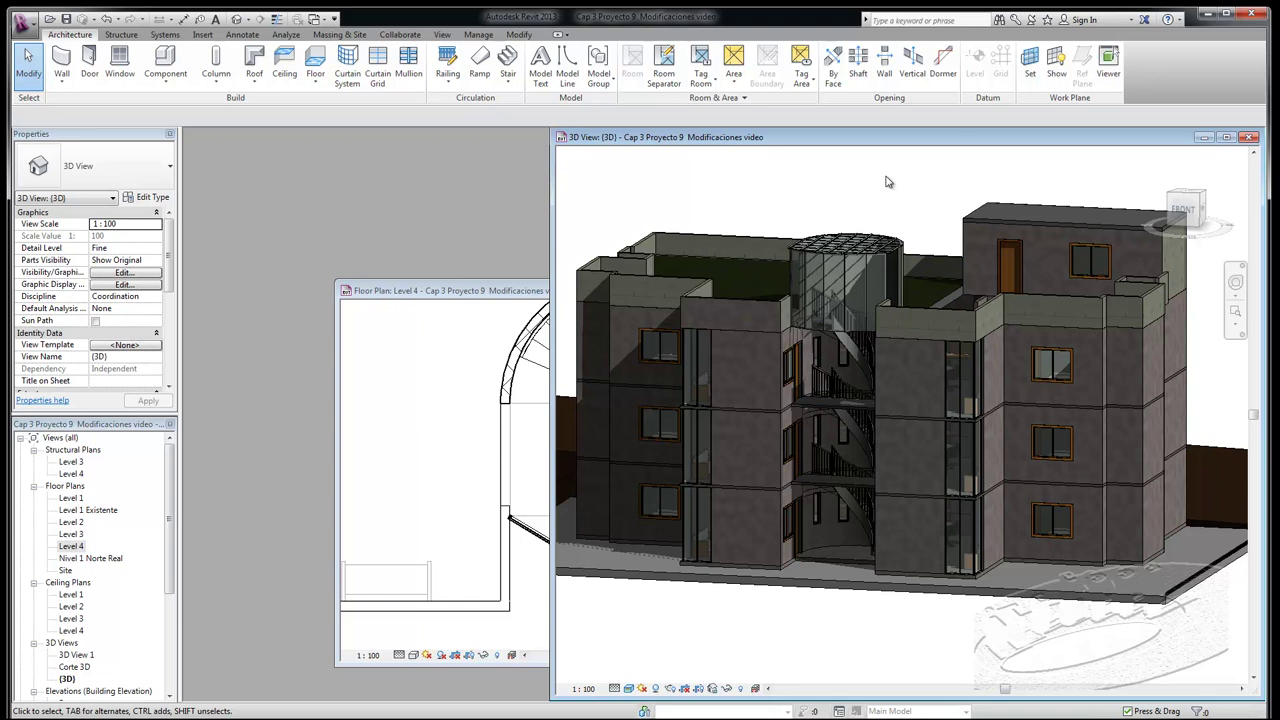
Widen the Level 4 plan window, set its underlay to None, and switch it to Shaded.
left_click(432, 351)
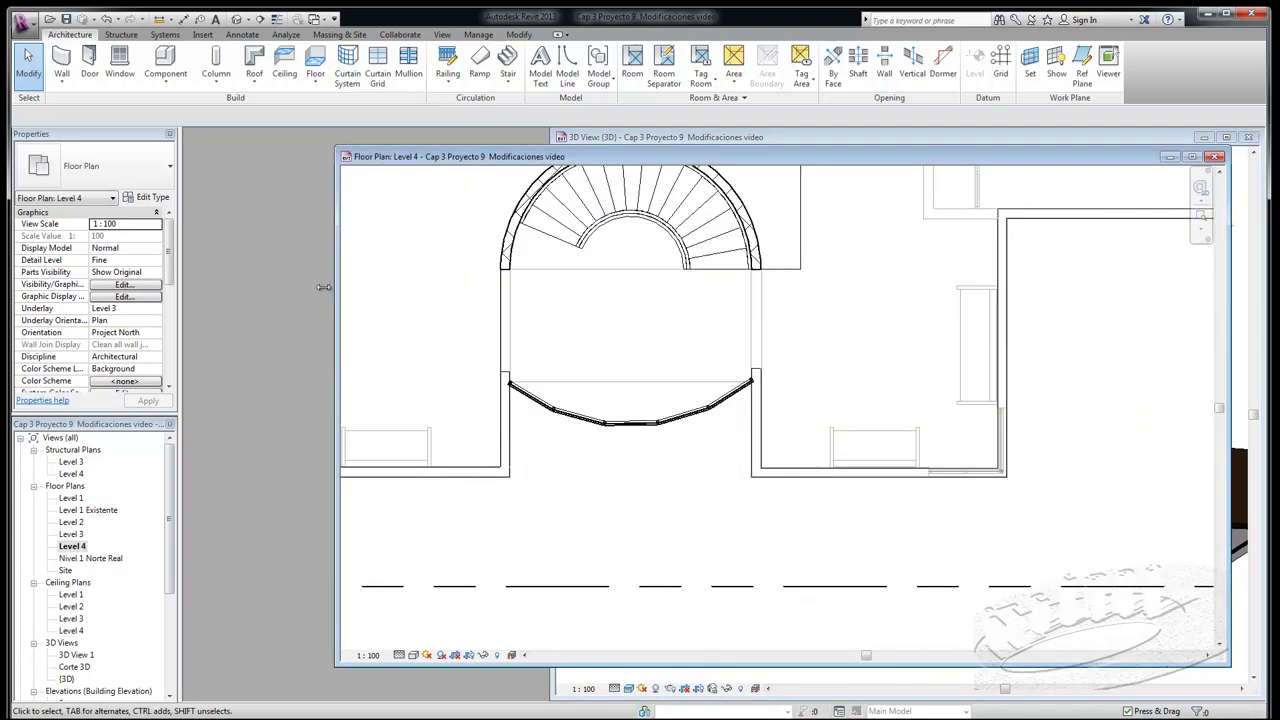
left_click_drag(338, 289, 185, 290)
scroll(434, 363, "down", 3)
scroll(672, 522, "down", 1)
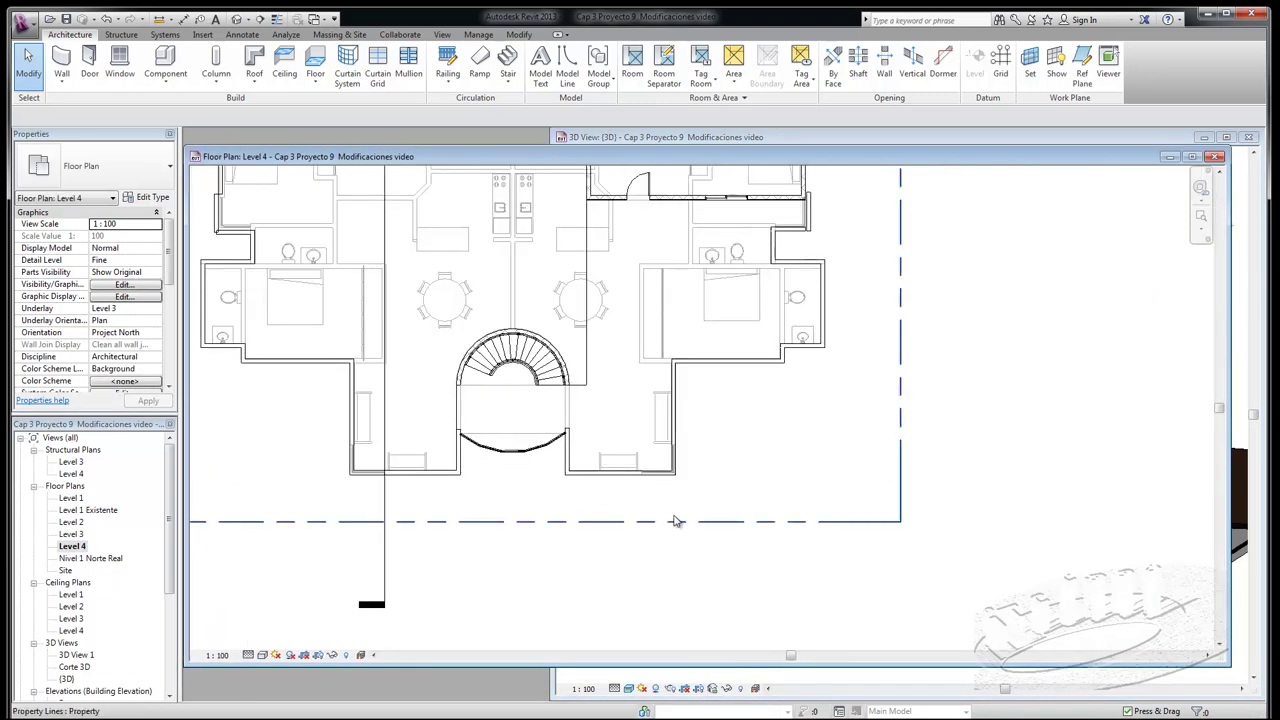
scroll(672, 522, "down", 2)
scroll(500, 400, "up", 1)
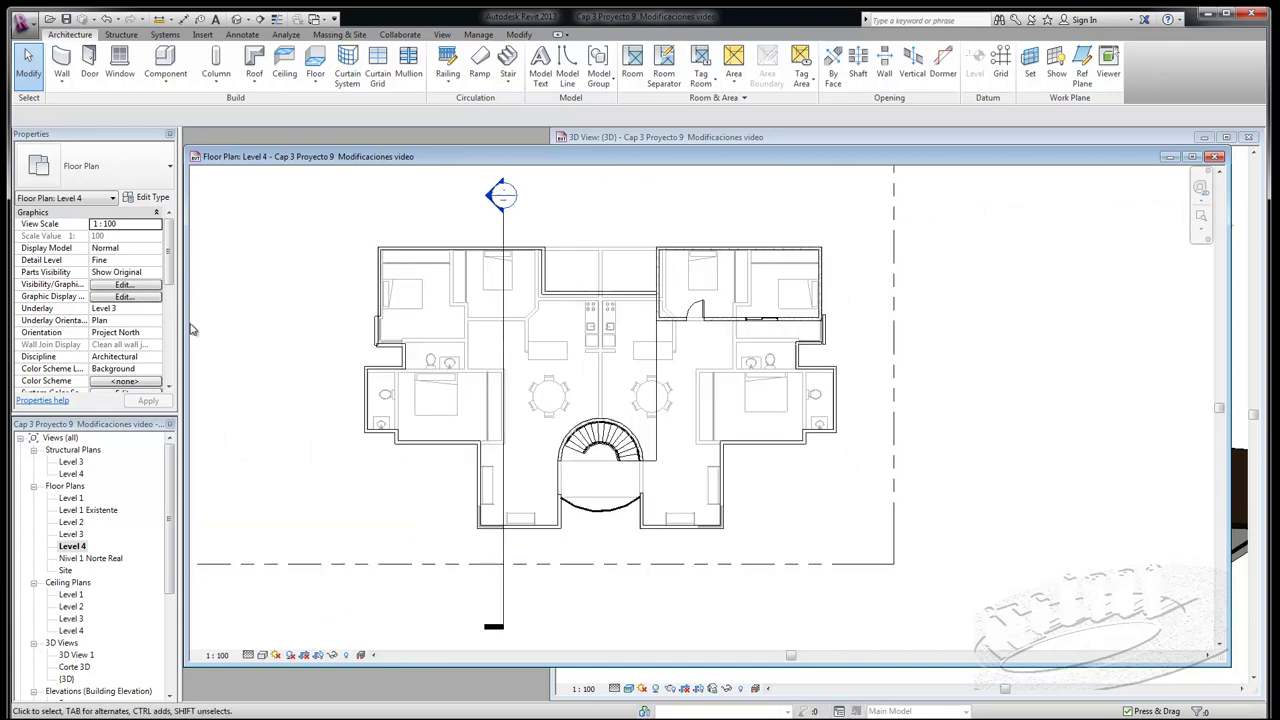
left_click(125, 308)
left_click(157, 310)
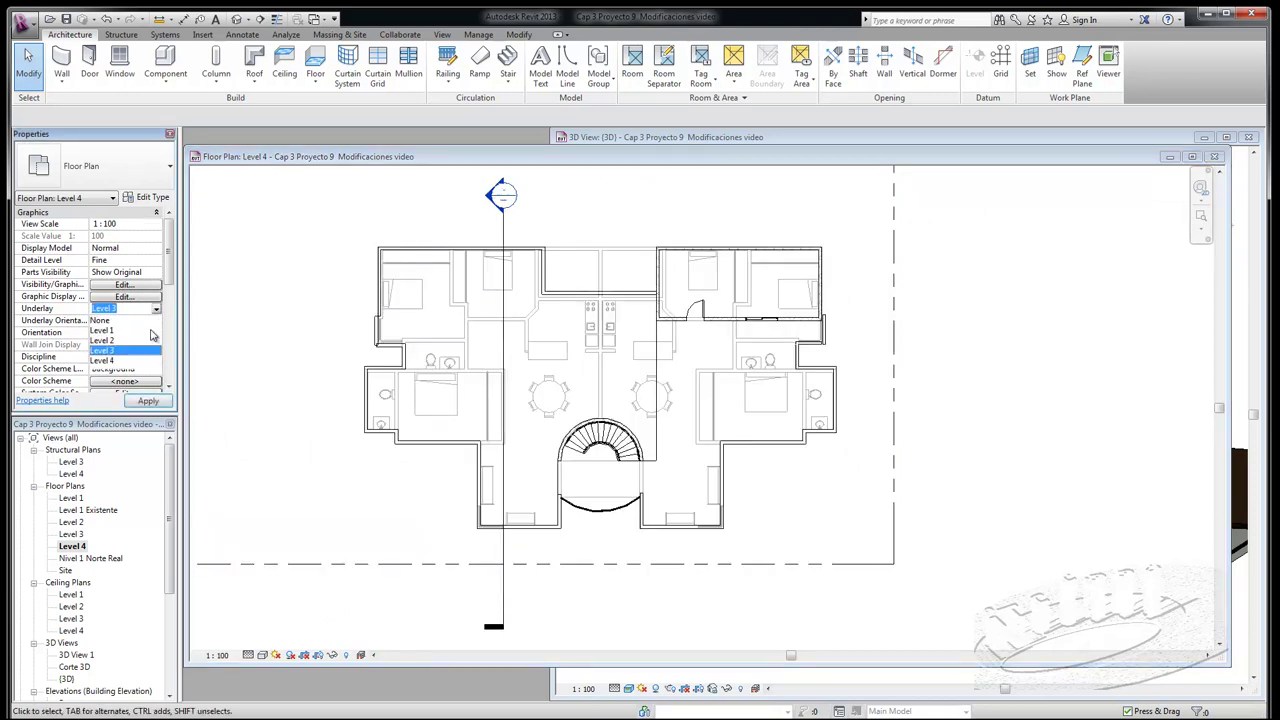
left_click(103, 321)
left_click(147, 402)
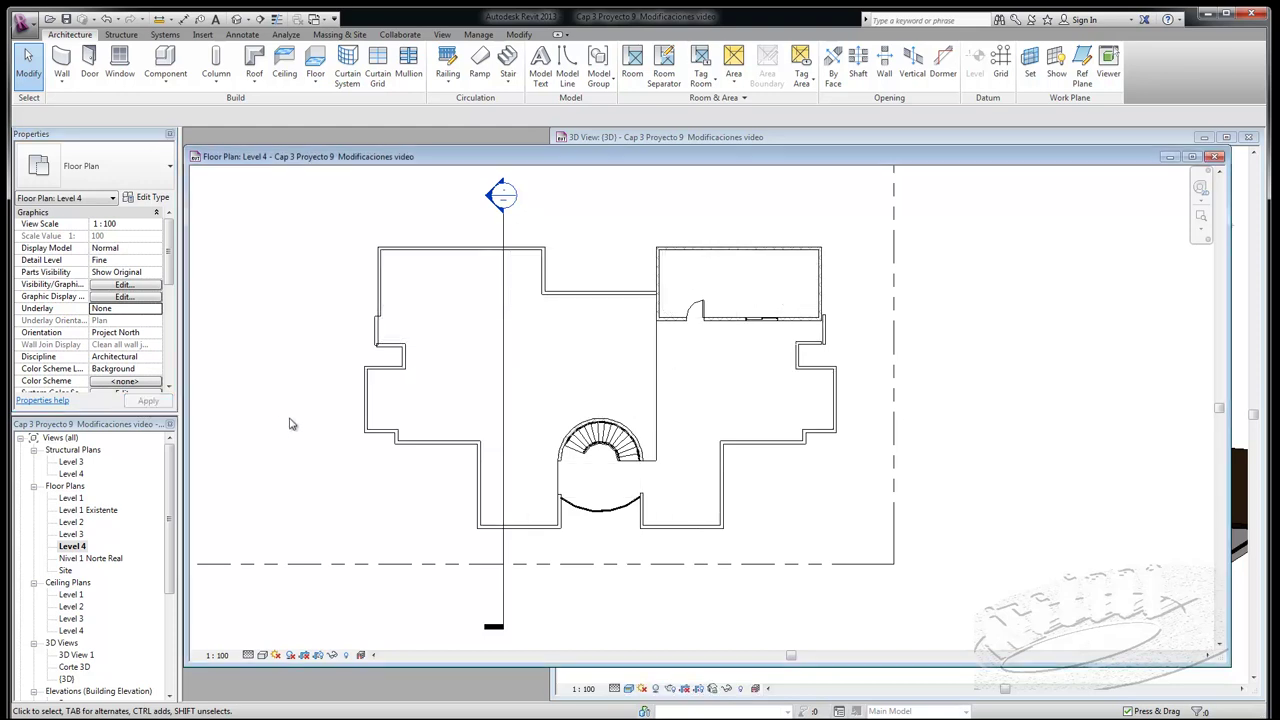
left_click(262, 655)
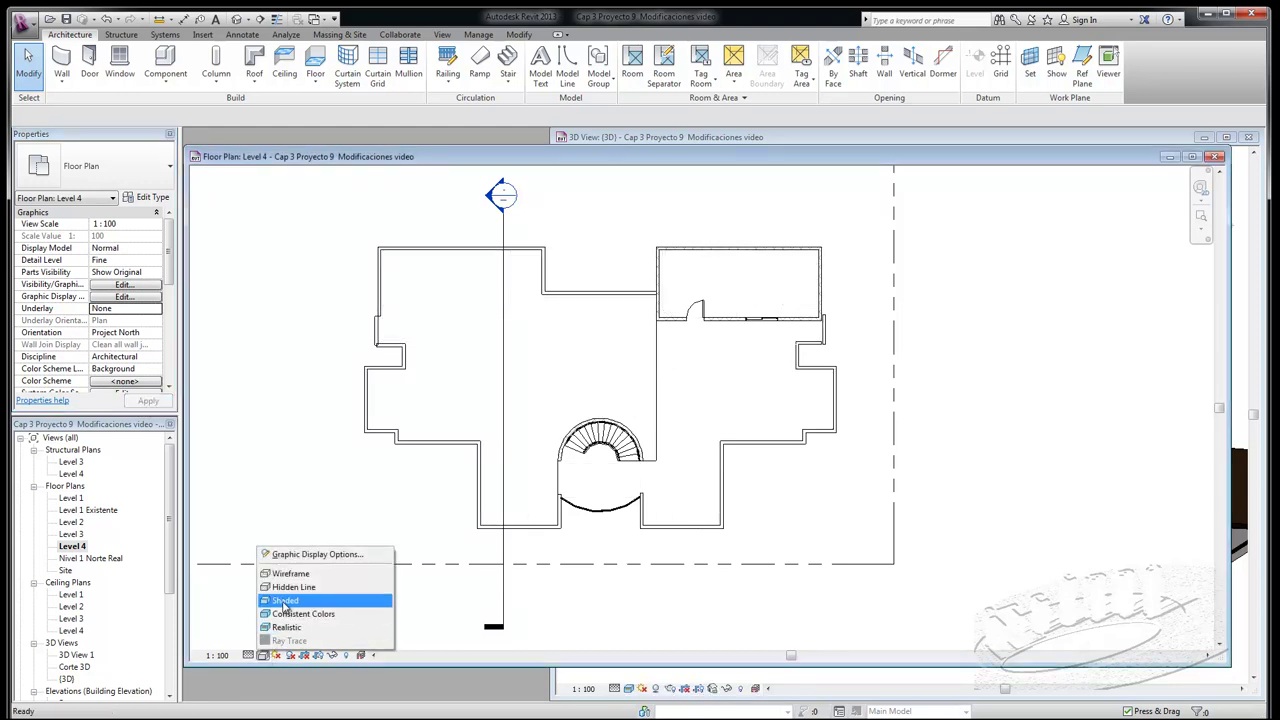
left_click(284, 600)
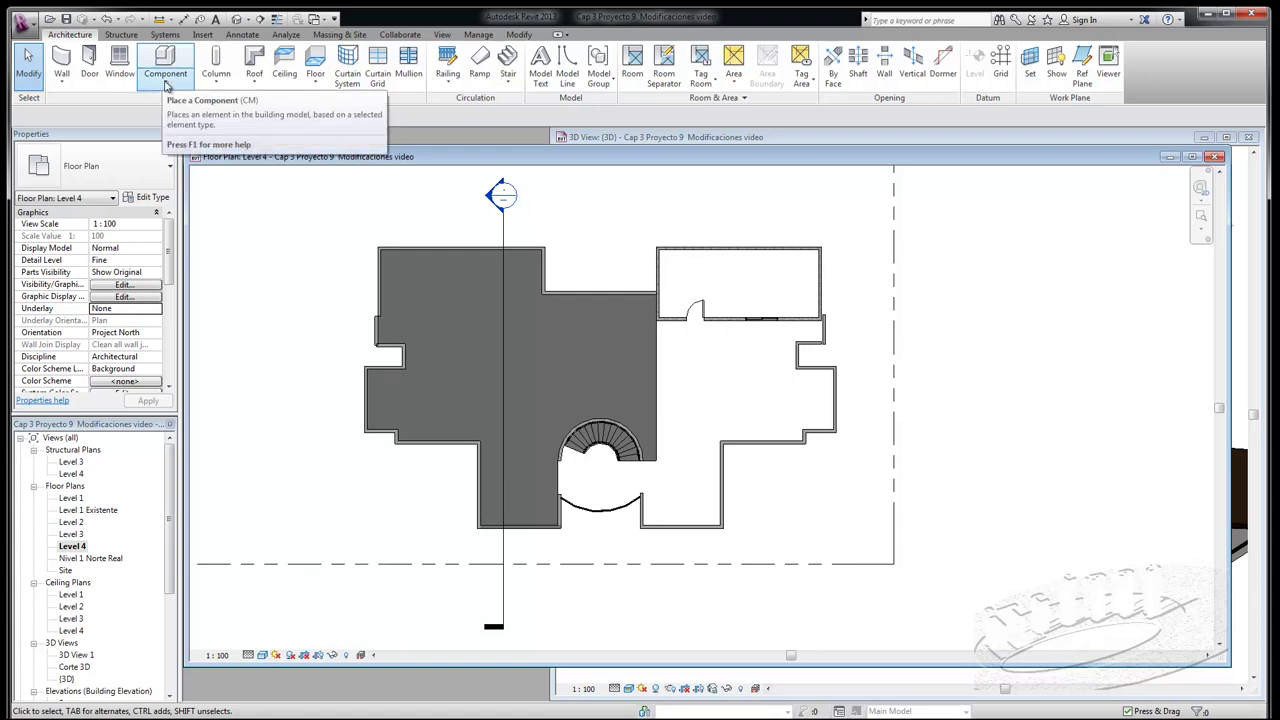
Try the Site Component tool and browse its tree types, then cancel it.
left_click(337, 35)
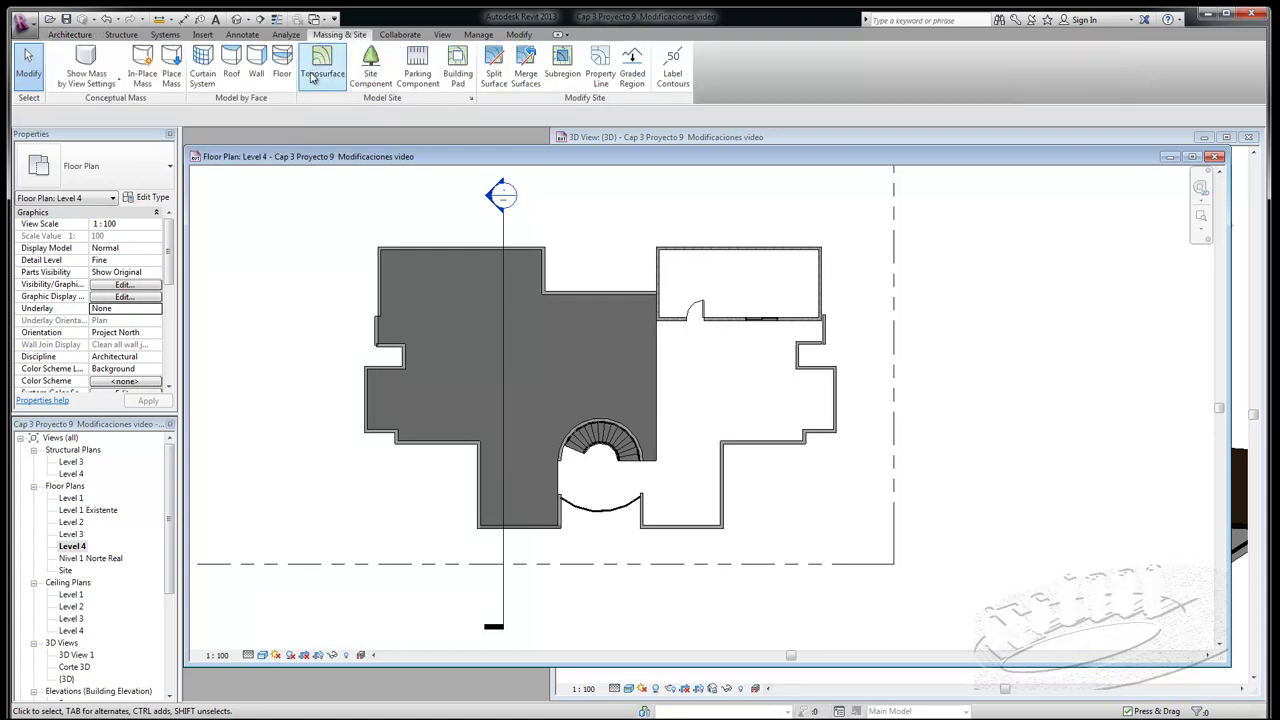
left_click(370, 88)
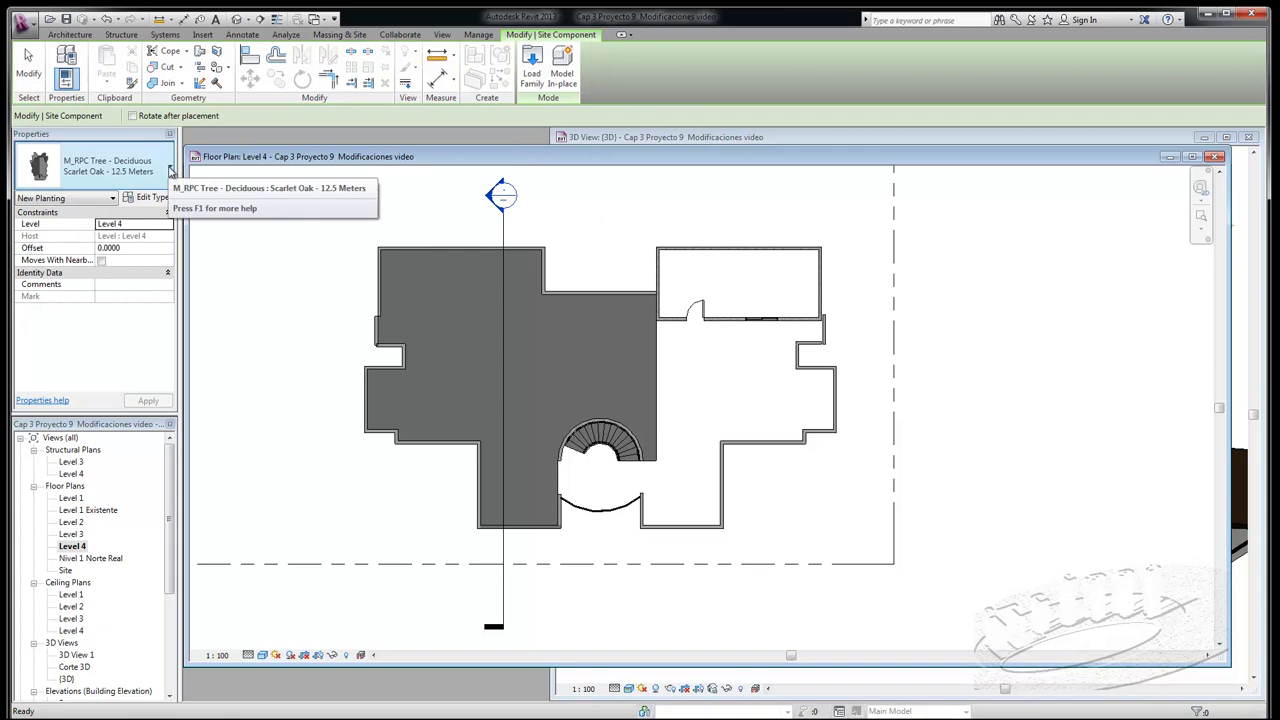
left_click(170, 172)
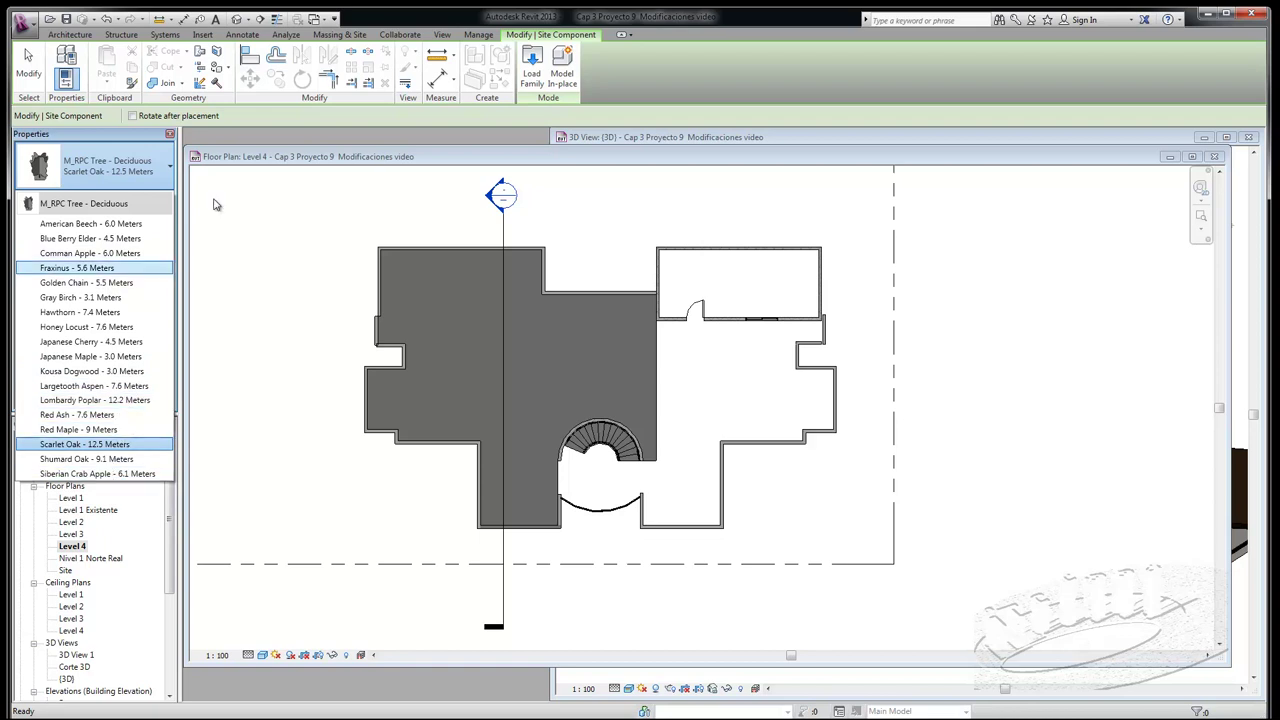
left_click(29, 70)
left_click(29, 70)
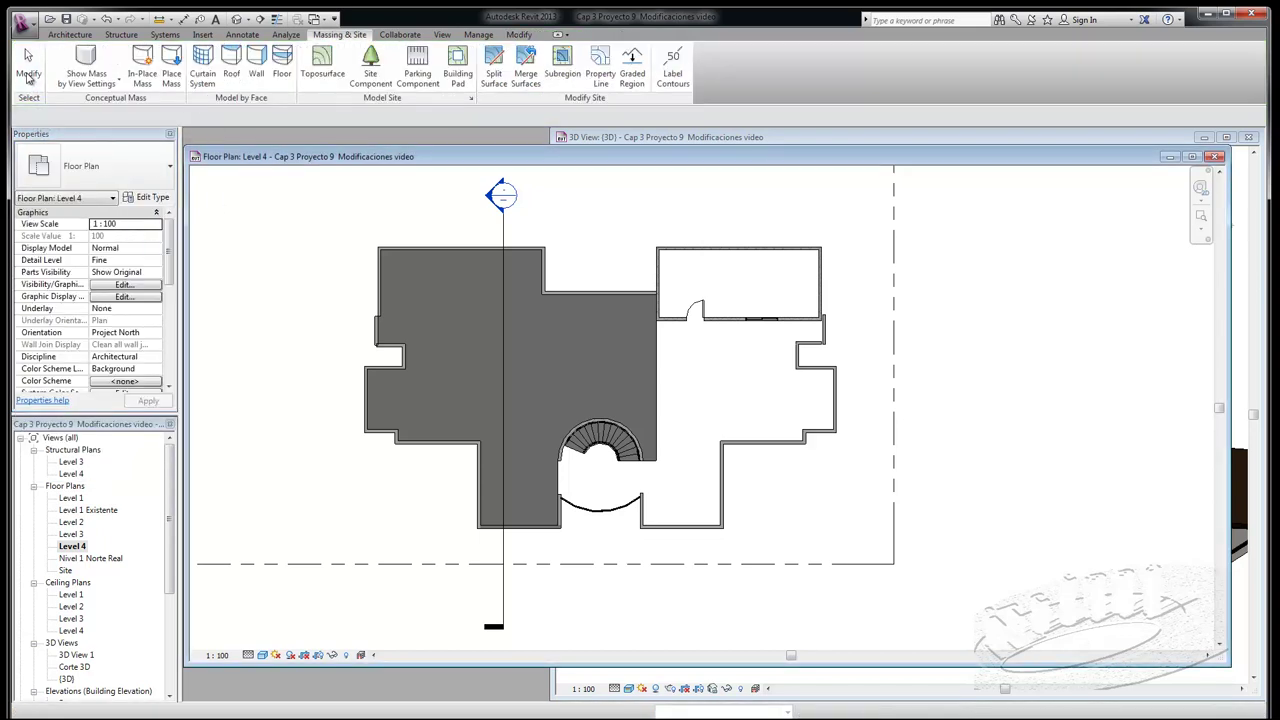
left_click(70, 34)
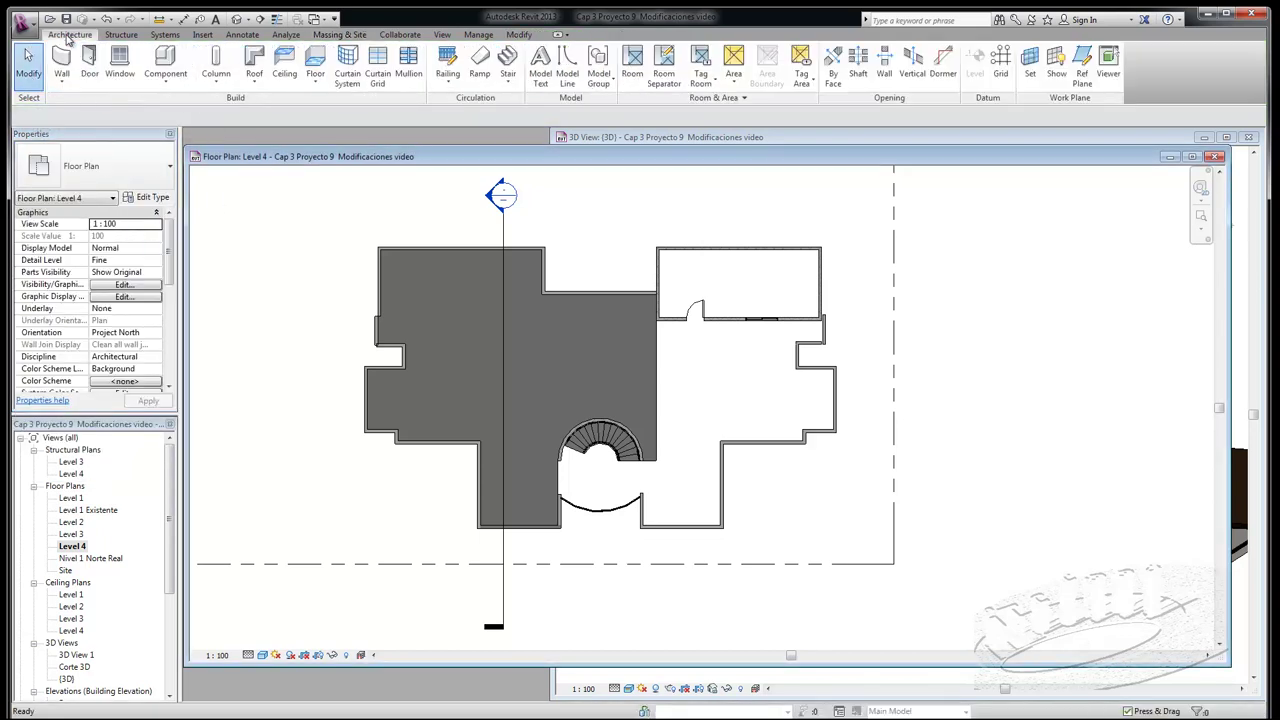
Start a model component and choose M_RPC Tree - Deciduous : Gray Birch - 3.1 Meters.
left_click(166, 70)
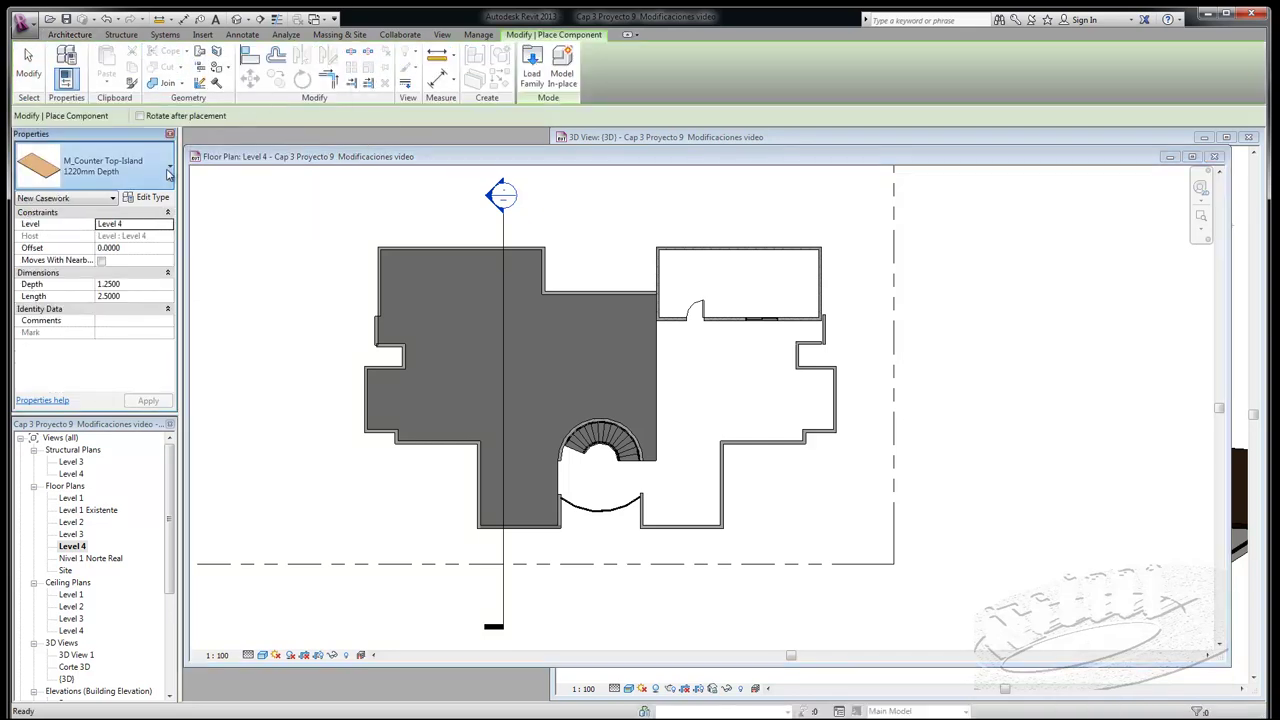
left_click(170, 170)
scroll(173, 311, "down", 3)
scroll(173, 311, "down", 3)
scroll(173, 311, "down", 3)
scroll(173, 311, "down", 1)
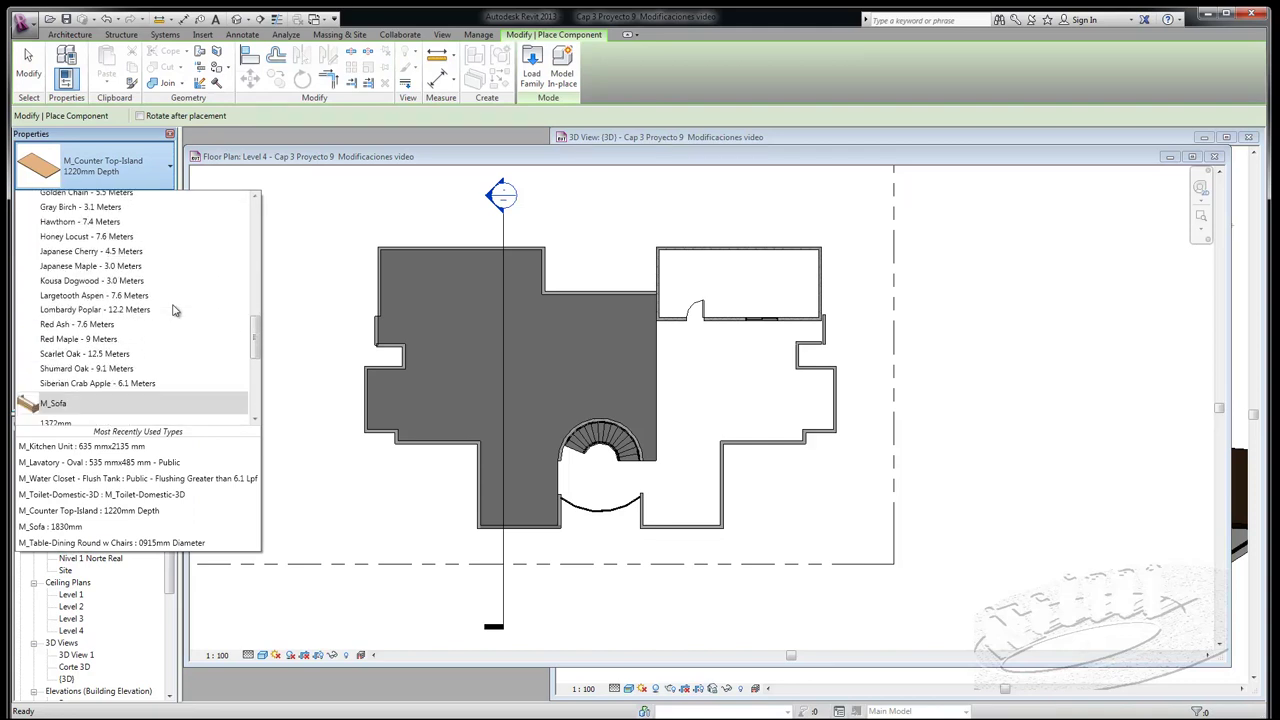
scroll(173, 311, "up", 2)
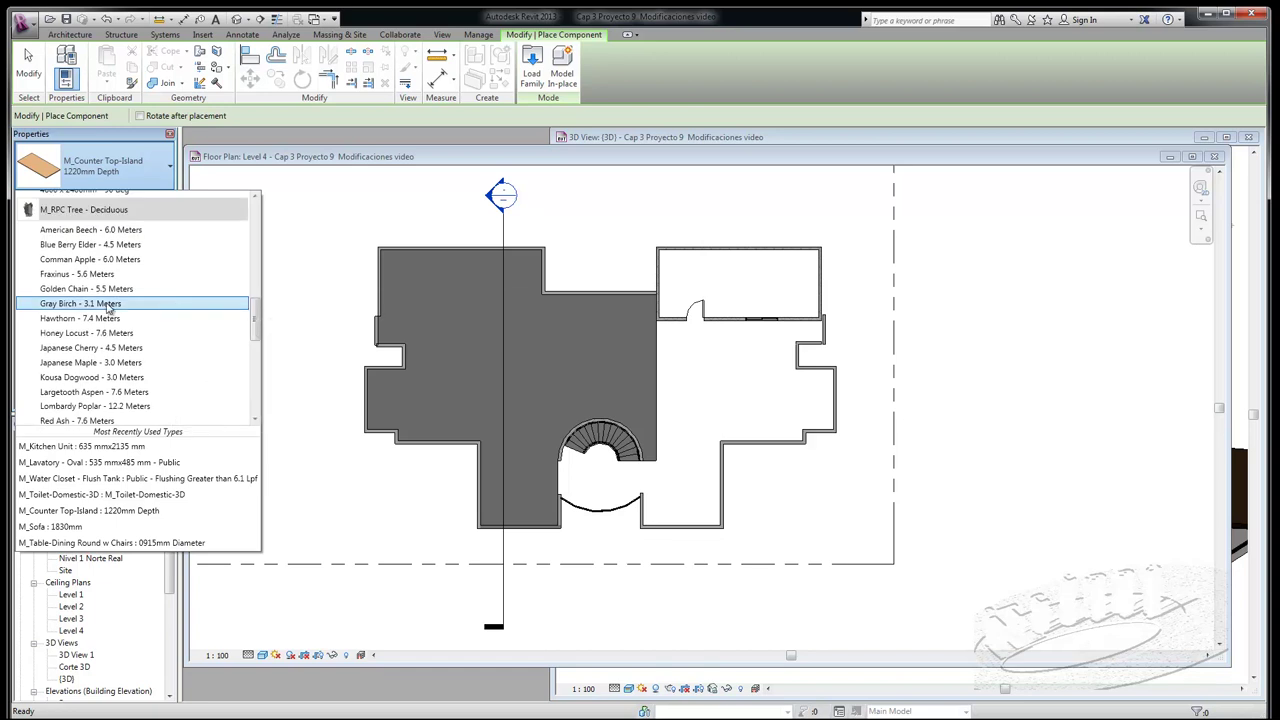
left_click(105, 298)
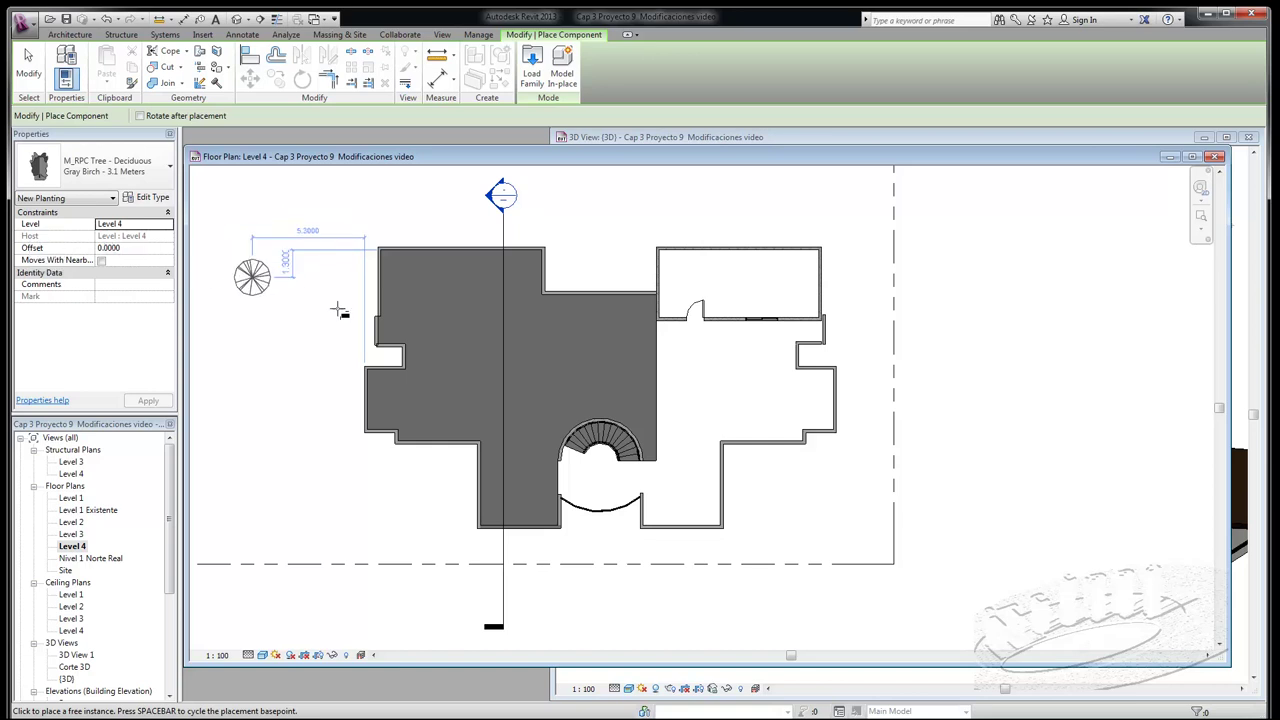
Place the Gray Birch tree near the roof floor's upper-left corner, then select it.
scroll(432, 298, "up", 1)
scroll(432, 298, "up", 1)
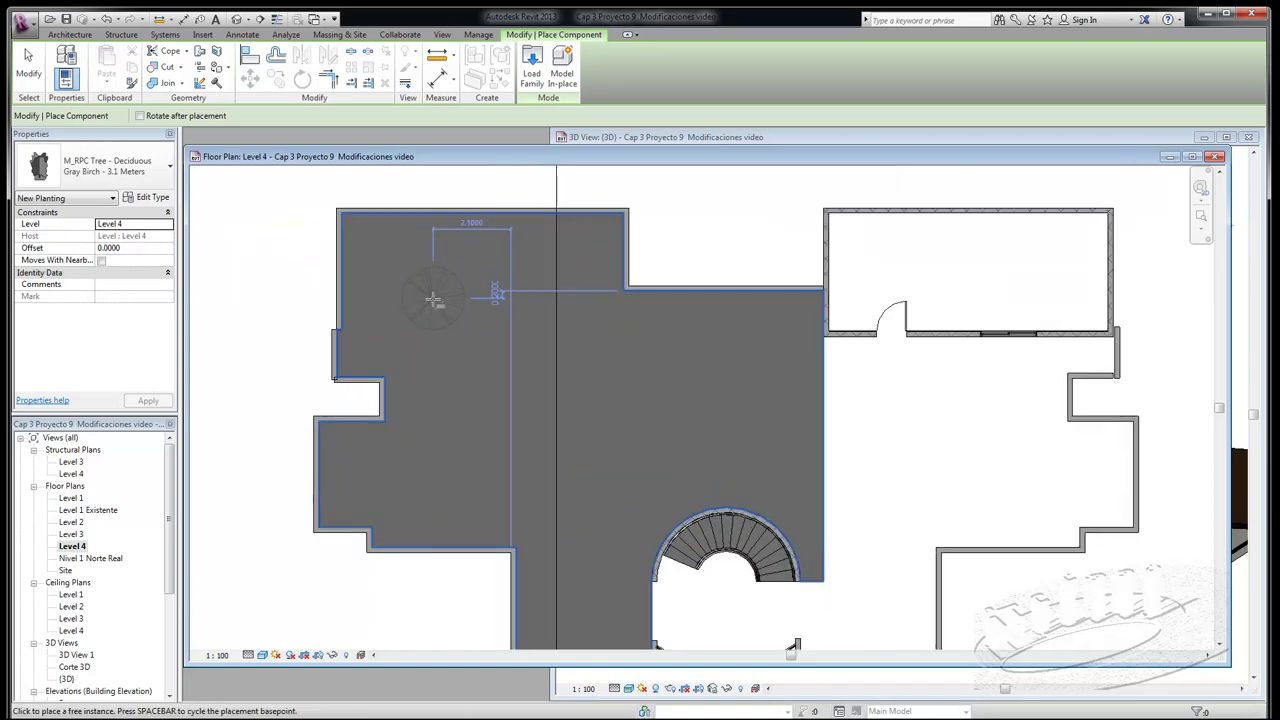
scroll(432, 298, "up", 1)
left_click(421, 297)
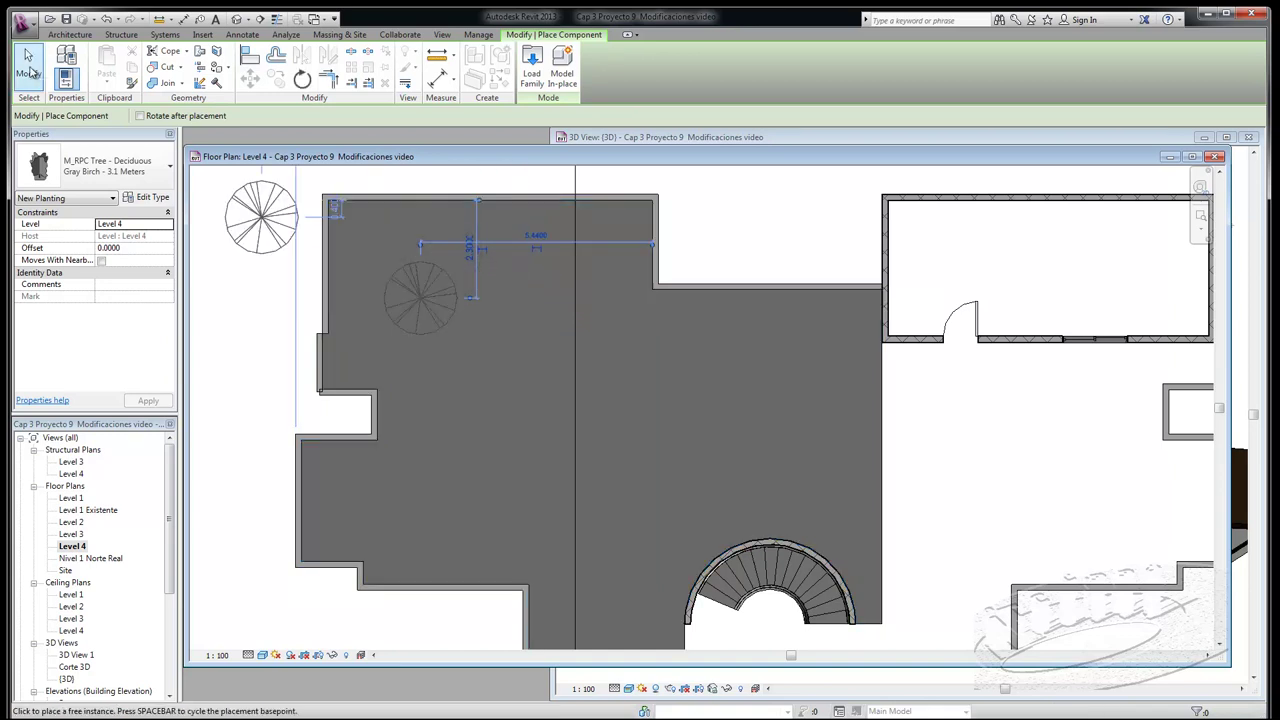
left_click(40, 88)
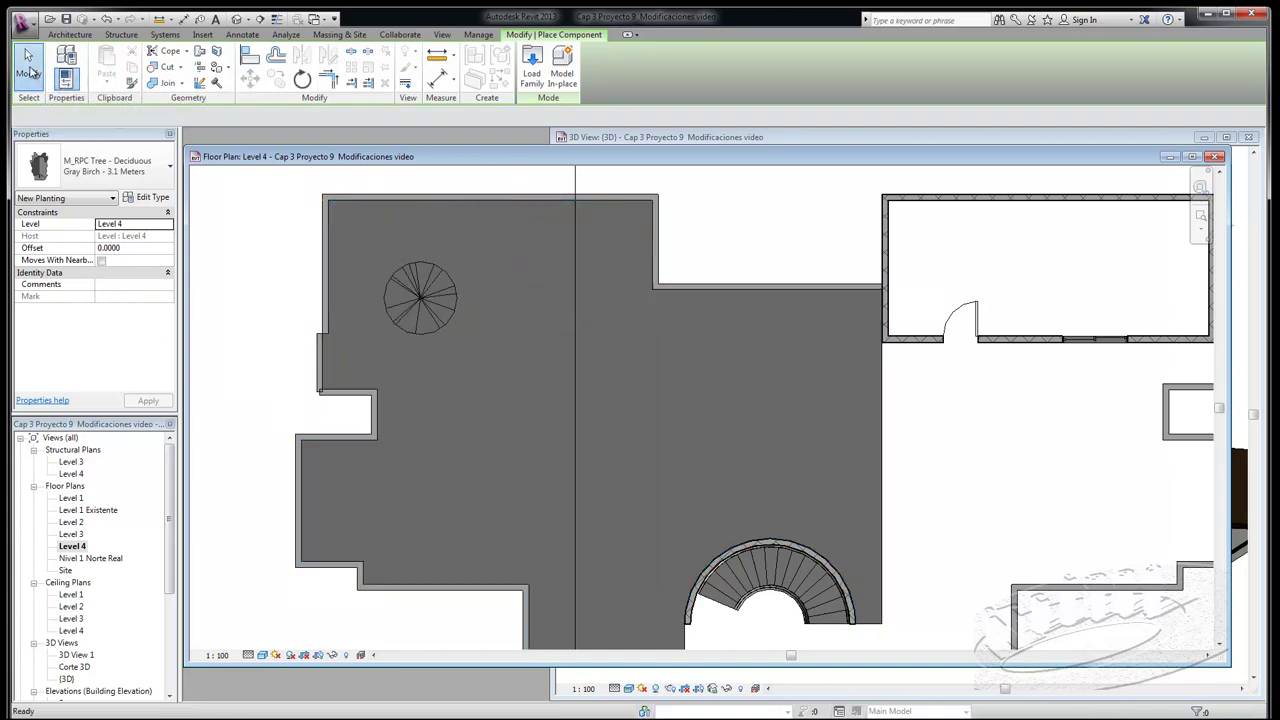
left_click(418, 292)
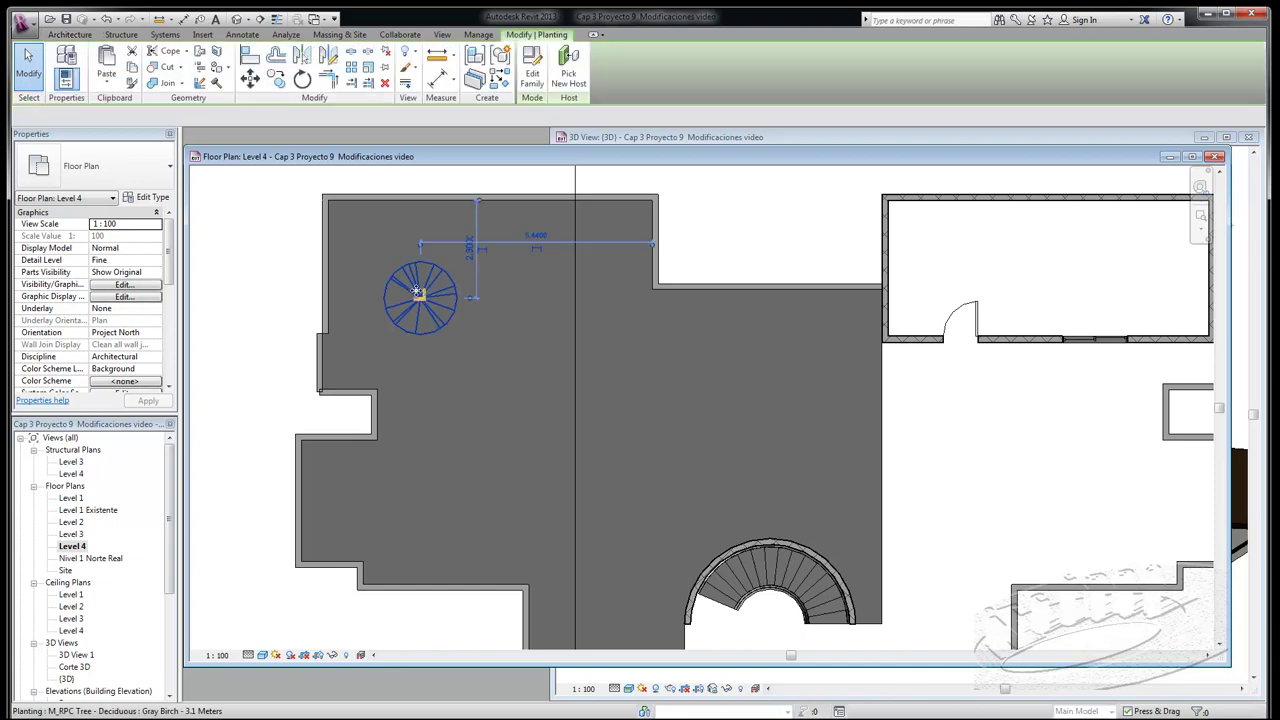
Change the Gray Birch tree type's Height from 3.1 to 1.0 in Type Properties.
left_click(148, 198)
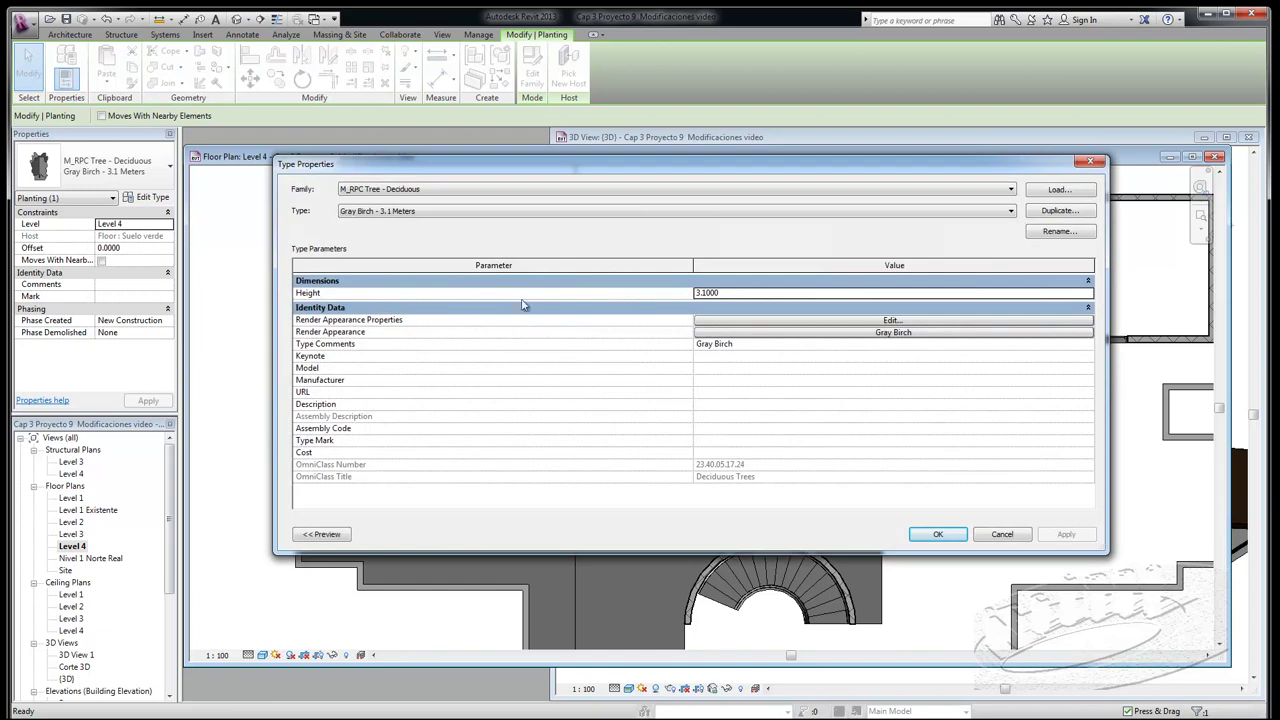
left_click(724, 293)
type("1")
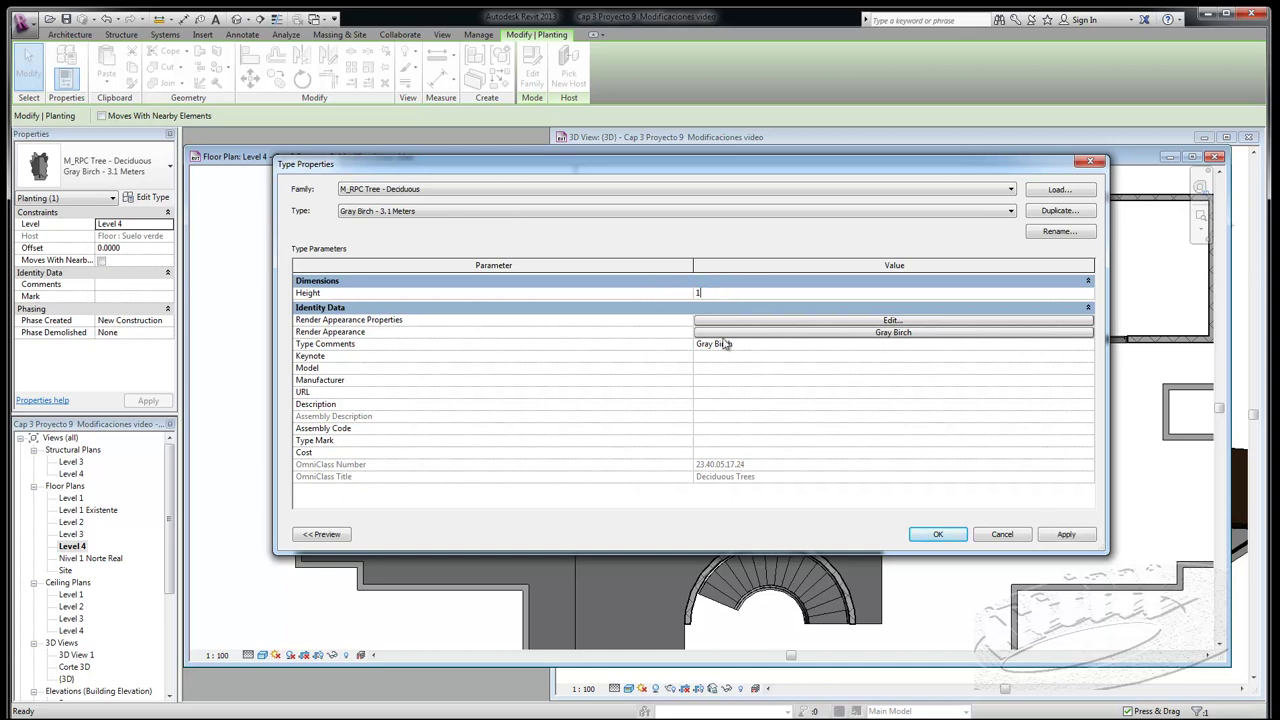
left_click(1066, 534)
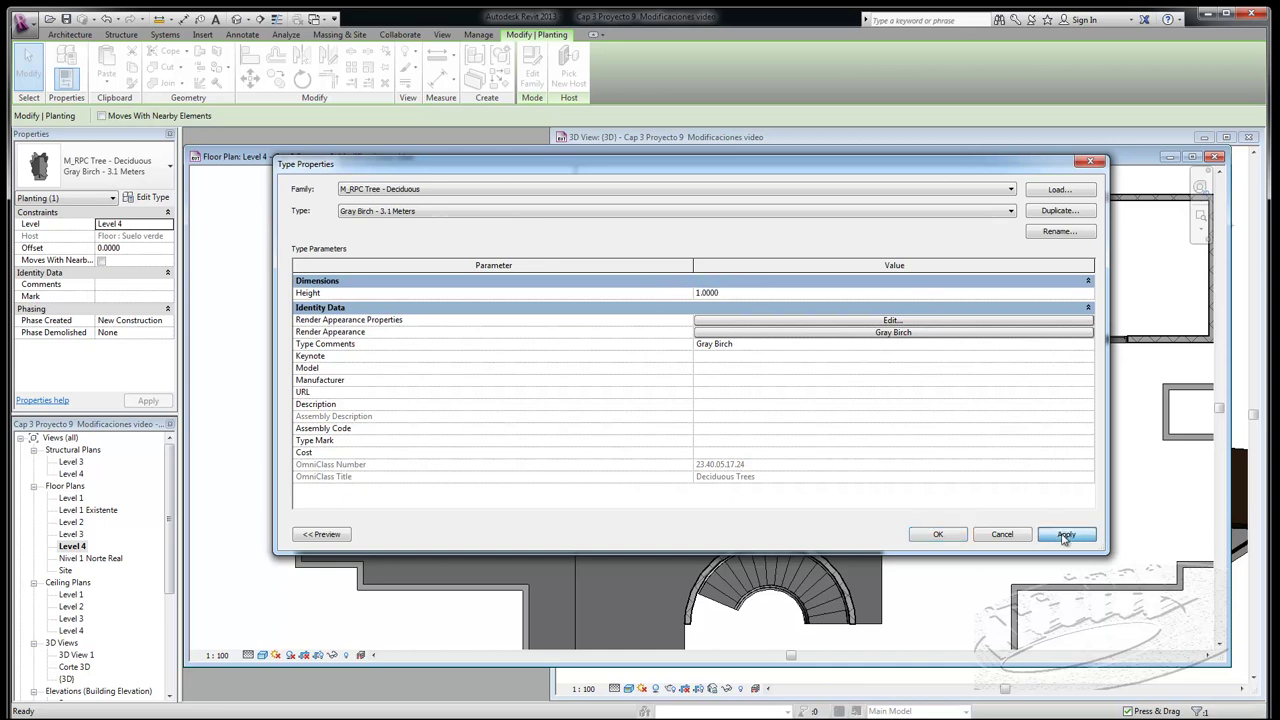
left_click(935, 534)
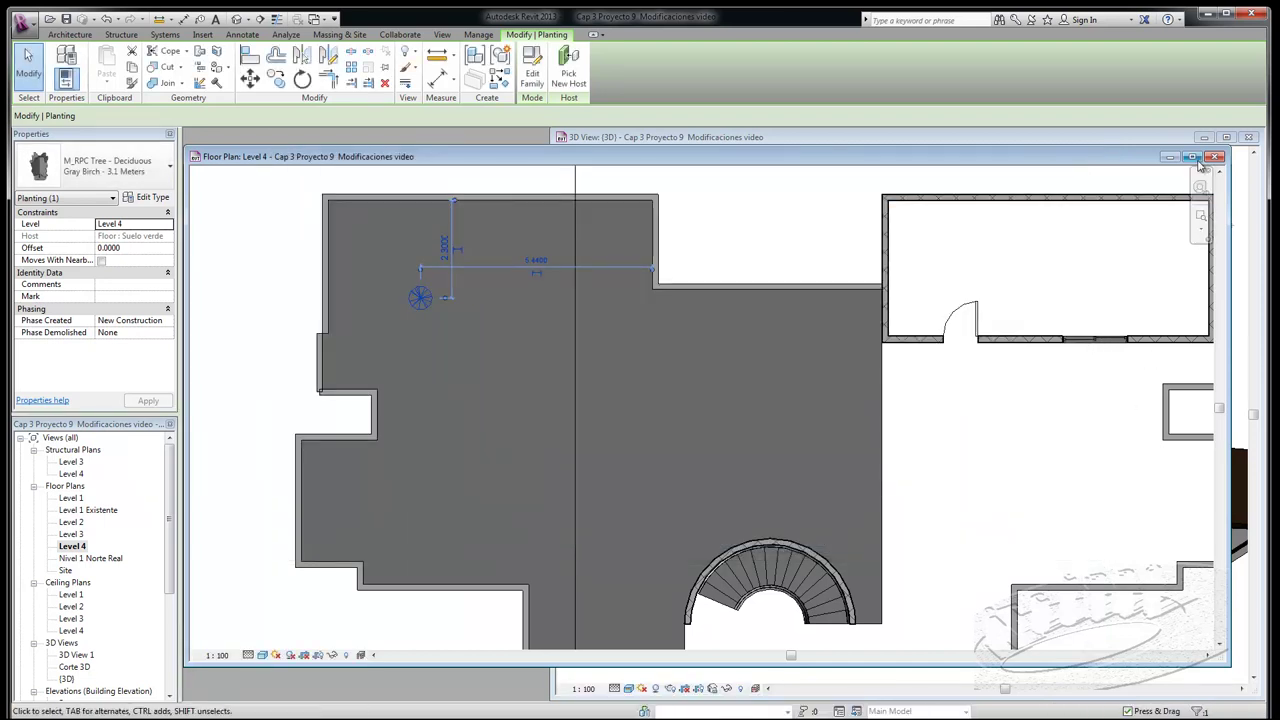
Bring the 3D view to the front, deselect the tree and zoom in on the birch.
left_click(1241, 225)
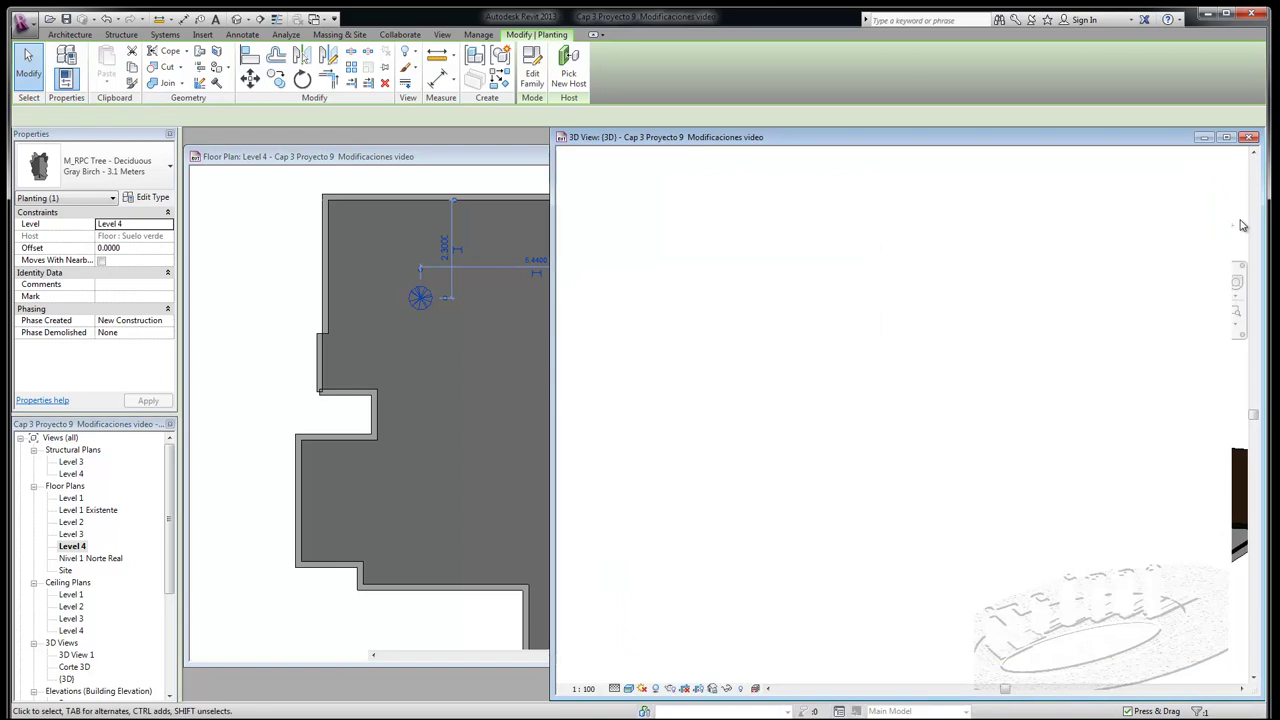
left_click(661, 222)
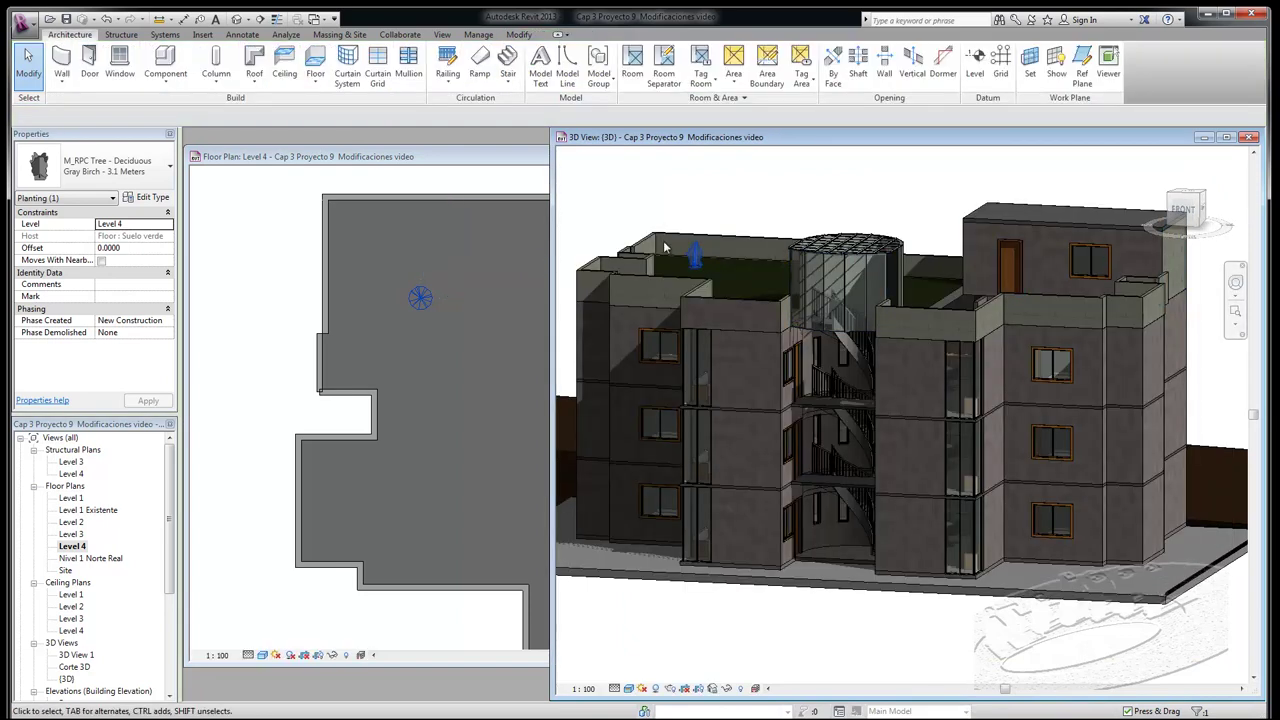
scroll(660, 225, "up", 2)
scroll(665, 200, "up", 2)
scroll(699, 317, "up", 2)
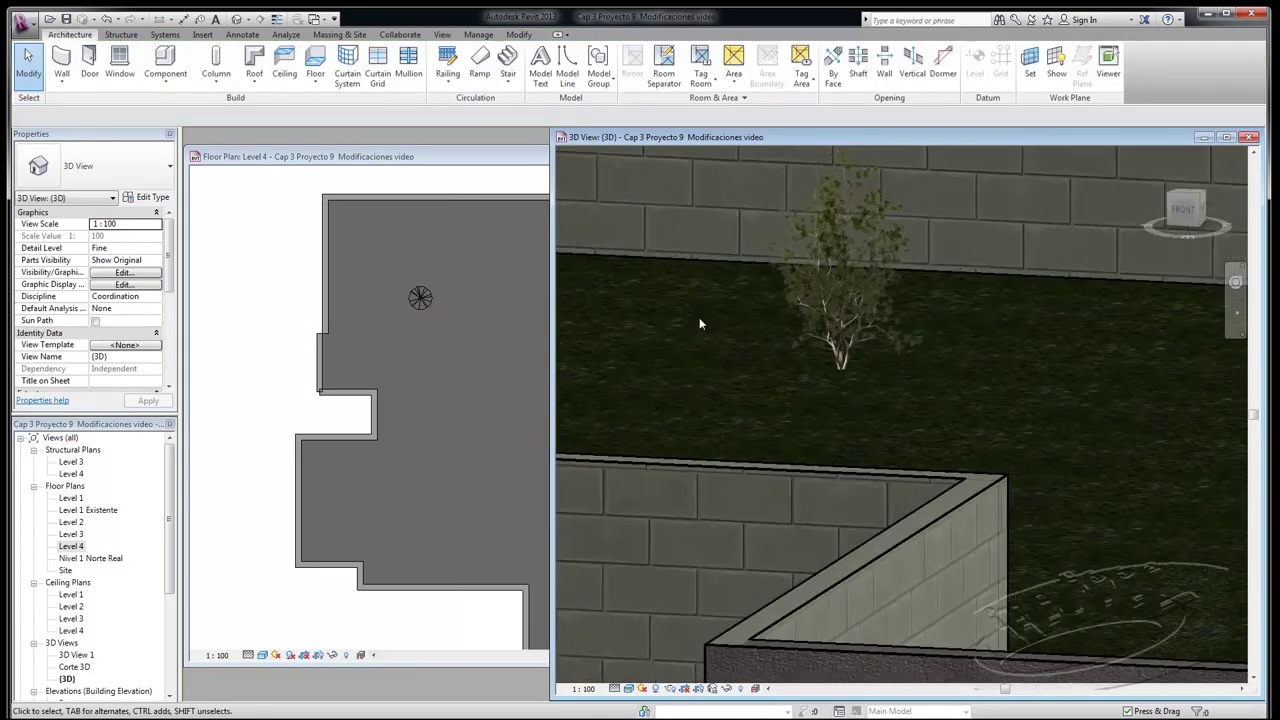
scroll(704, 328, "up", 1)
scroll(704, 328, "up", 1)
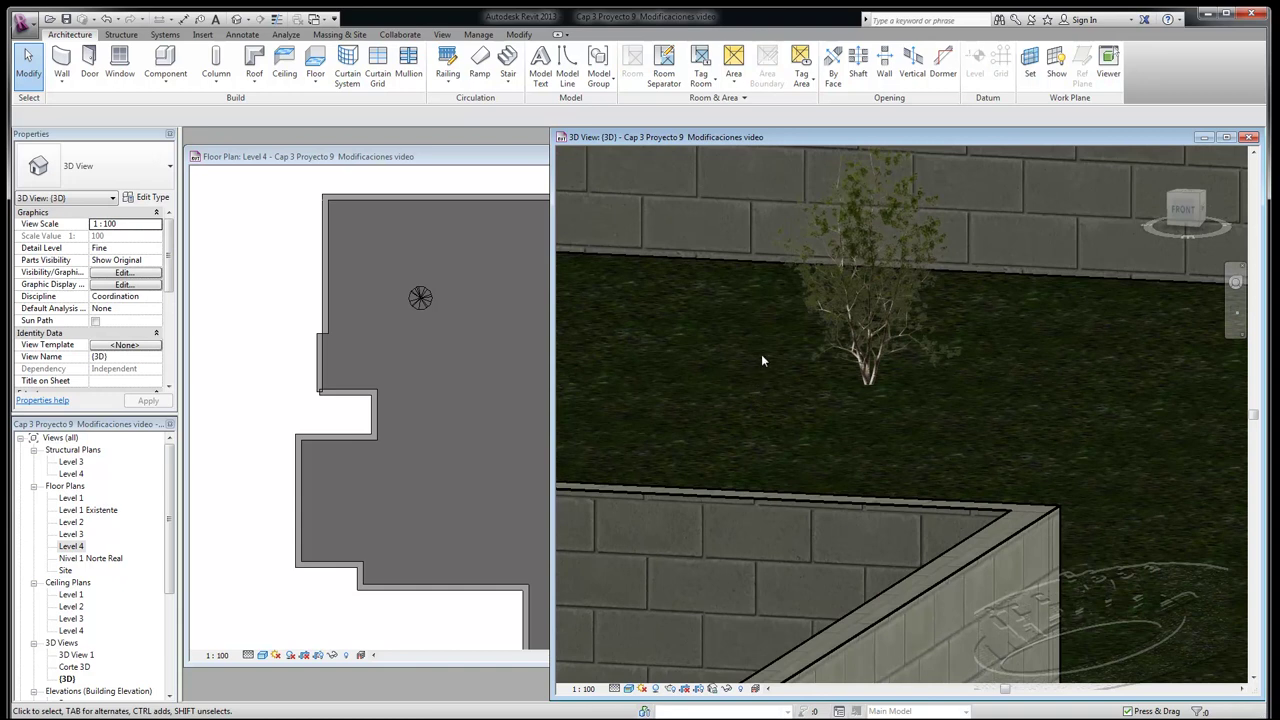
scroll(772, 193, "up", 2)
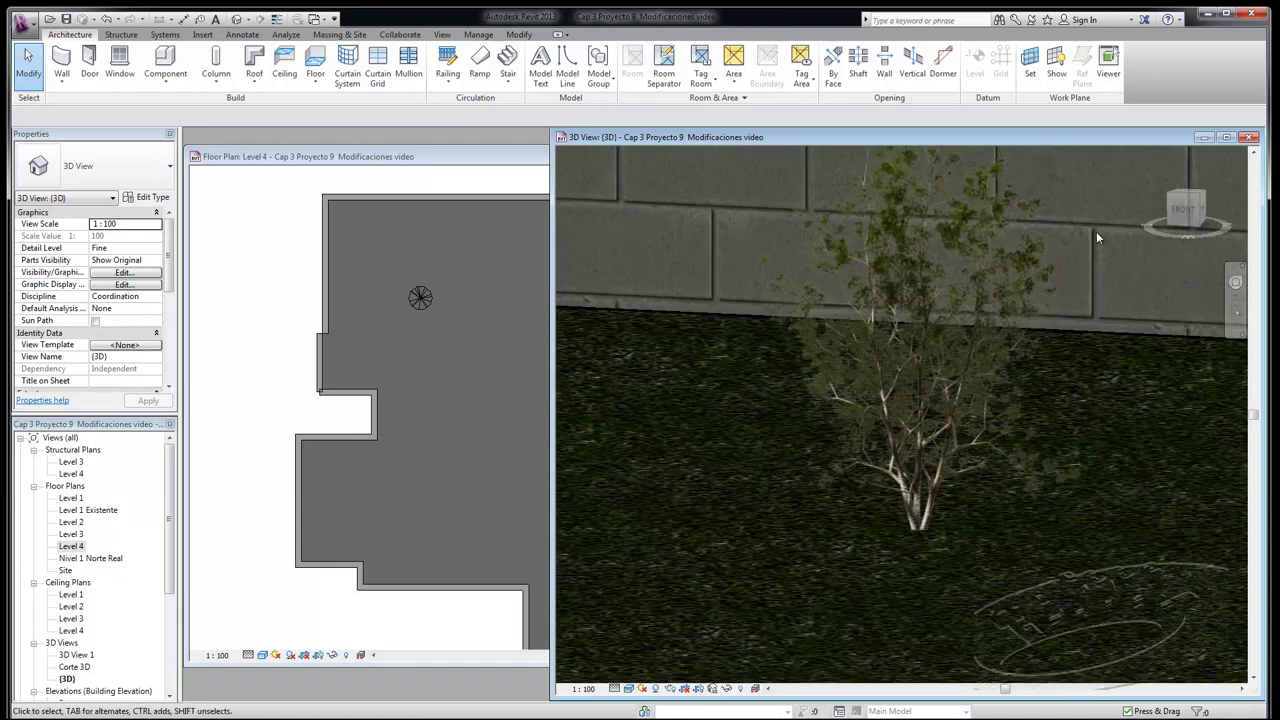
Switch the 3D view's visual style to Shaded, then to Realistic.
left_click(630, 689)
left_click(648, 636)
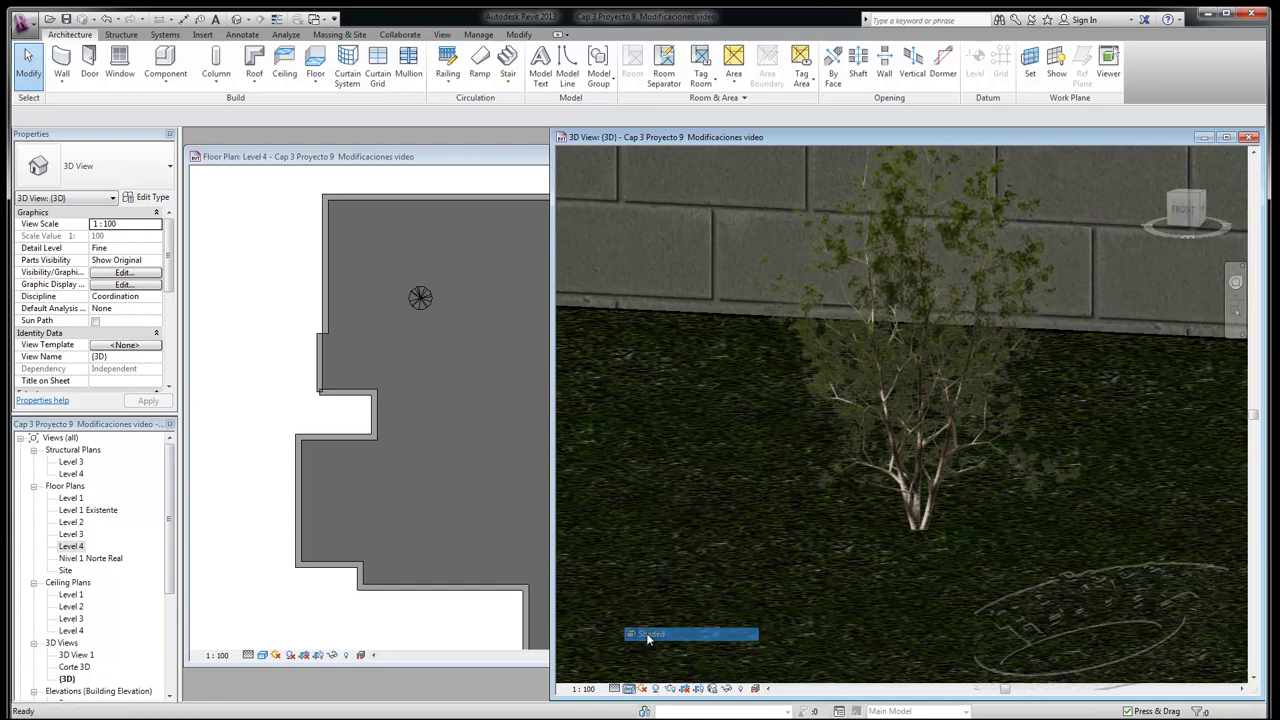
left_click(628, 688)
left_click(648, 662)
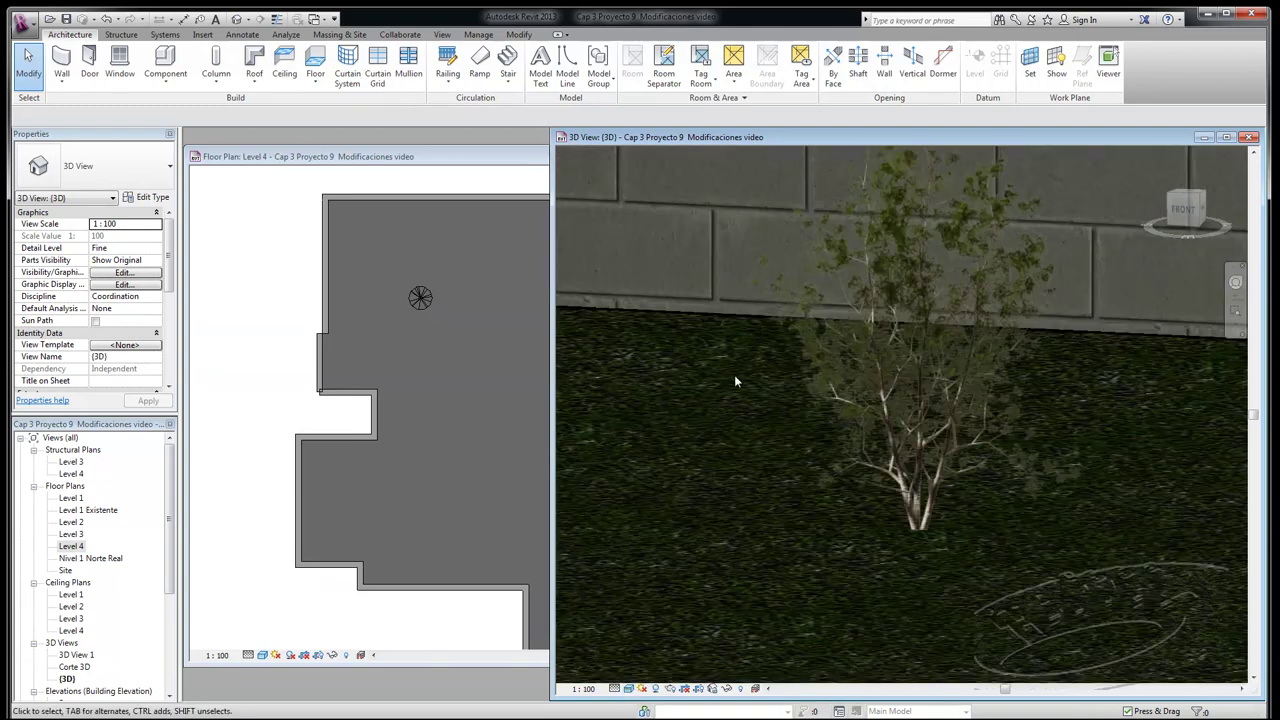
Orbit slightly around the birch, then zoom back out to the whole building.
middle_click_drag(769, 312, 888, 270, "shift")
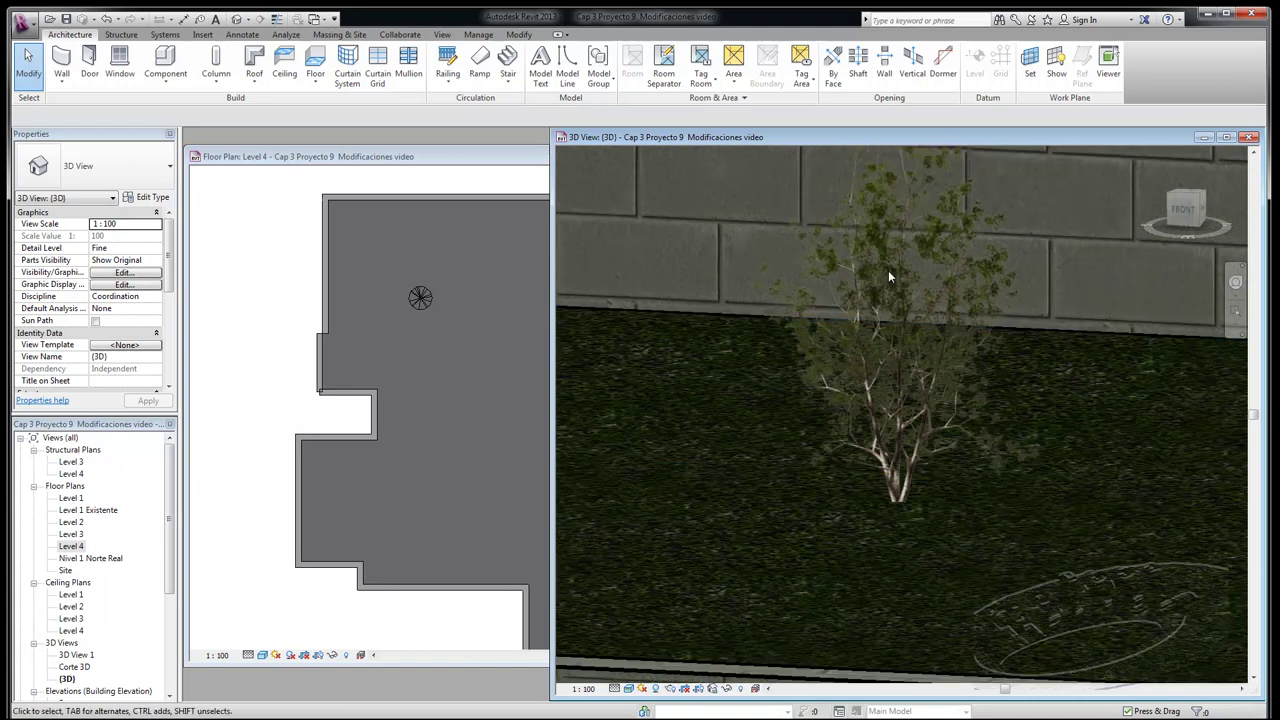
scroll(823, 351, "down", 3)
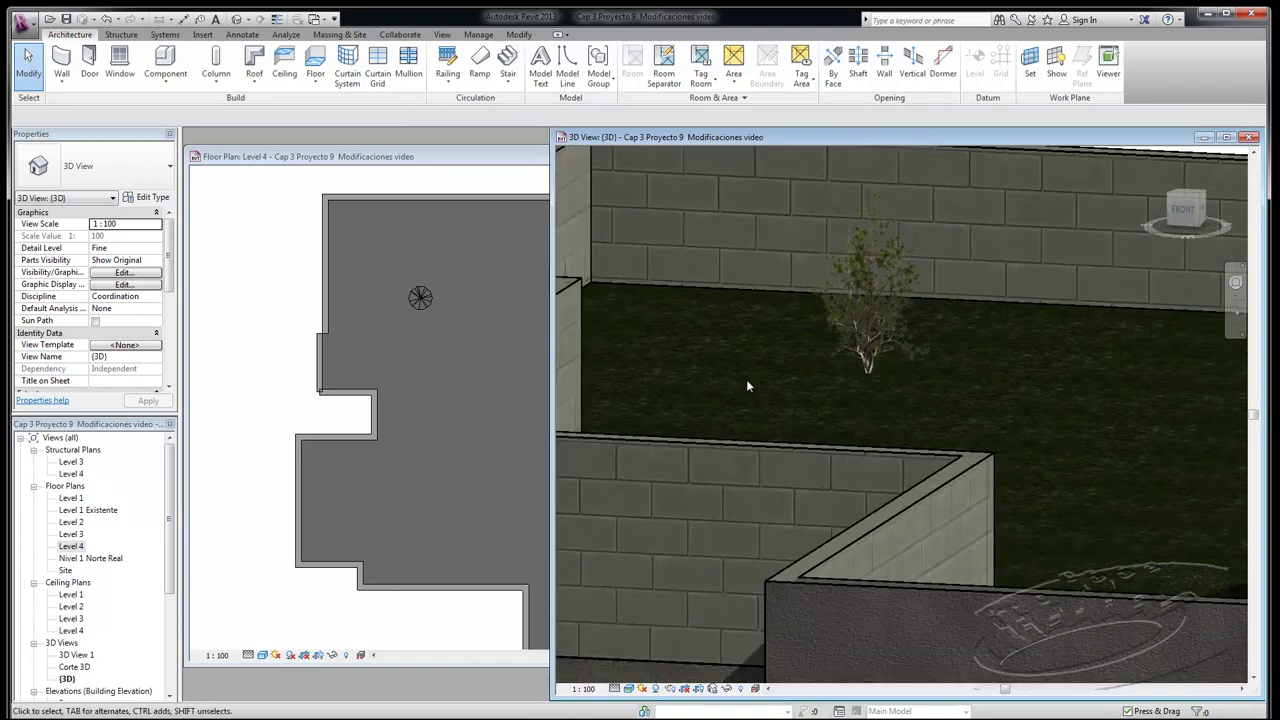
scroll(744, 250, "down", 1)
scroll(753, 244, "down", 1)
scroll(756, 244, "down", 1)
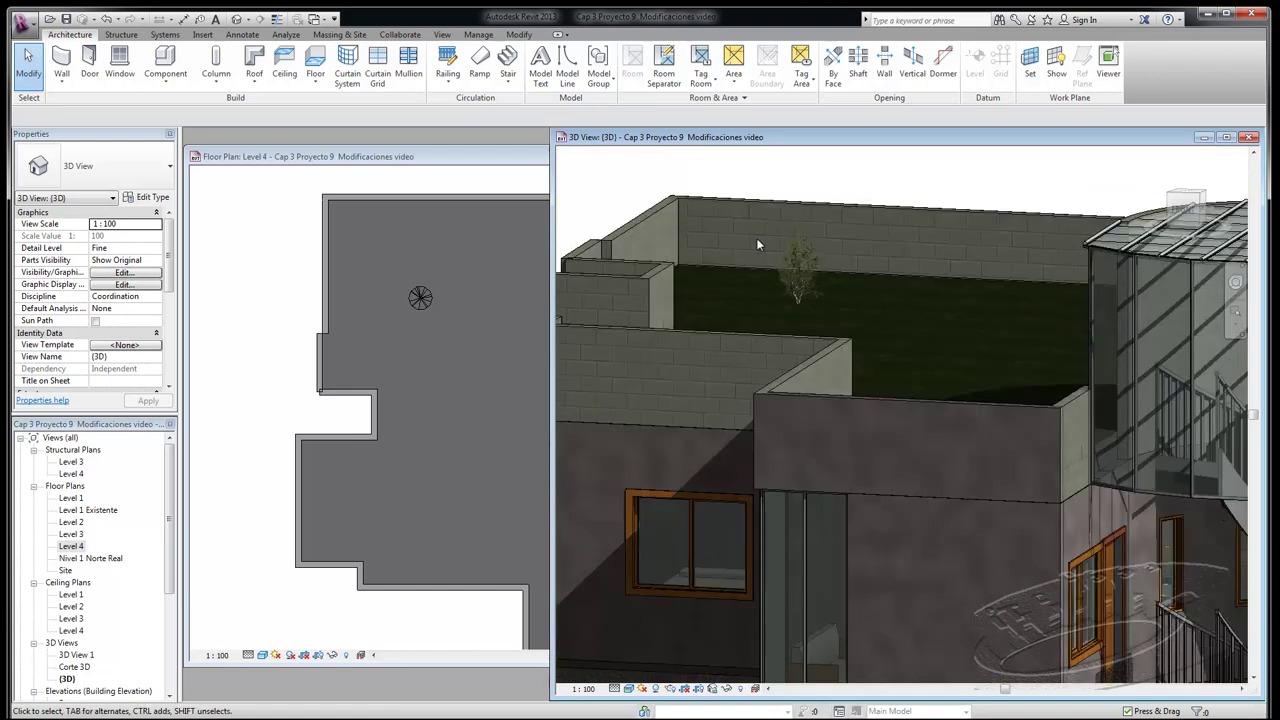
scroll(757, 244, "down", 5)
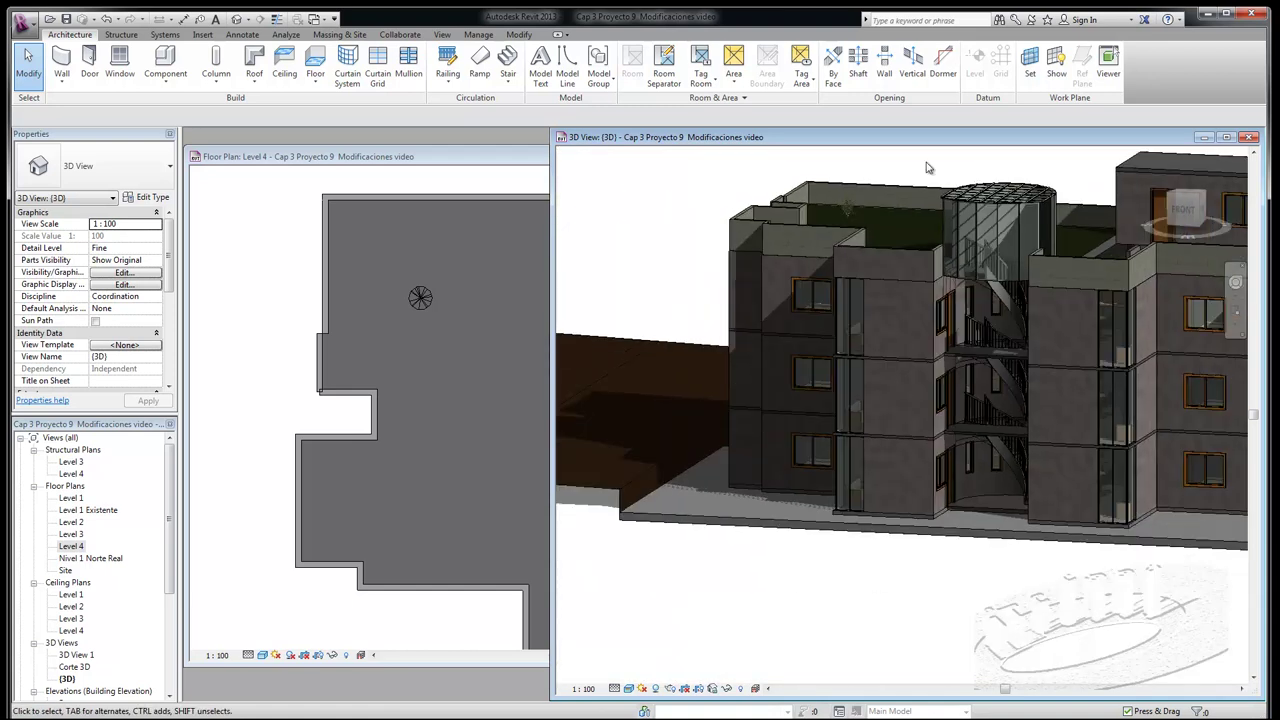
Start Place a Component, scroll through the Type Selector's loaded types, then call up Load Family.
left_click(165, 85)
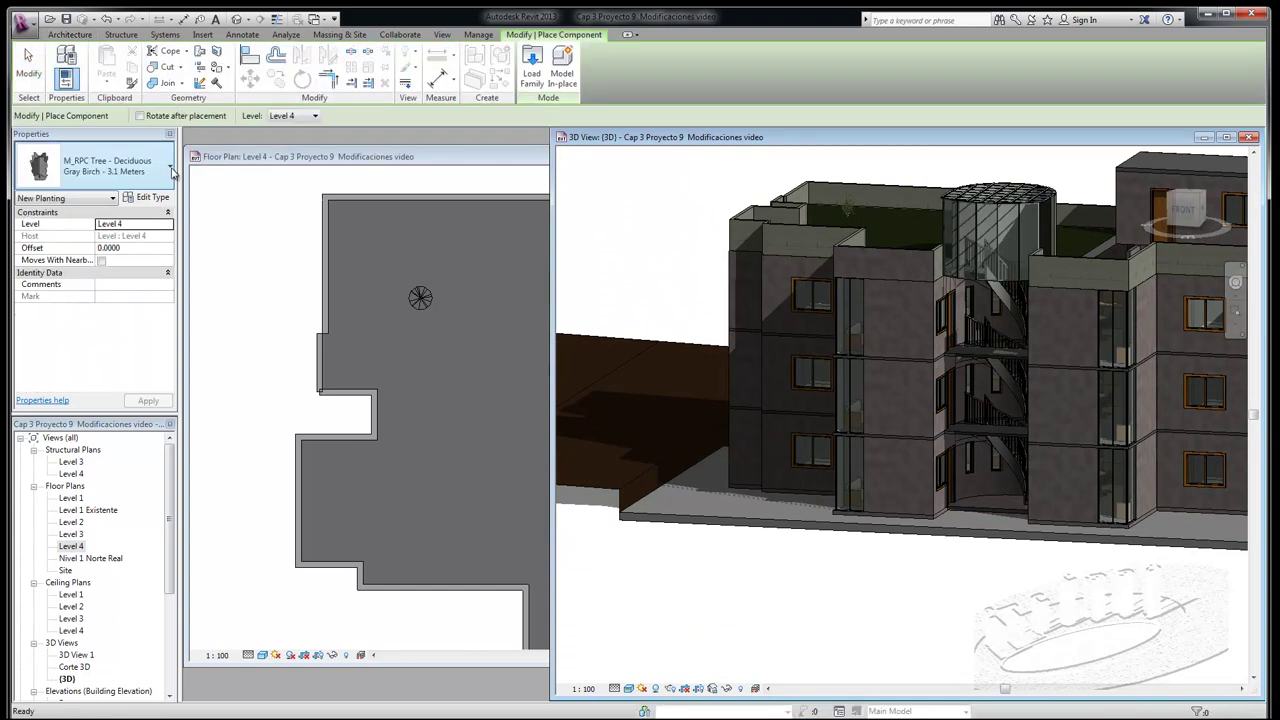
left_click(170, 170)
scroll(133, 272, "up", 2)
scroll(133, 272, "up", 3)
scroll(133, 274, "up", 2)
scroll(134, 271, "up", 2)
scroll(136, 268, "up", 1)
scroll(138, 265, "down", 5)
scroll(139, 265, "up", 3)
scroll(140, 265, "up", 2)
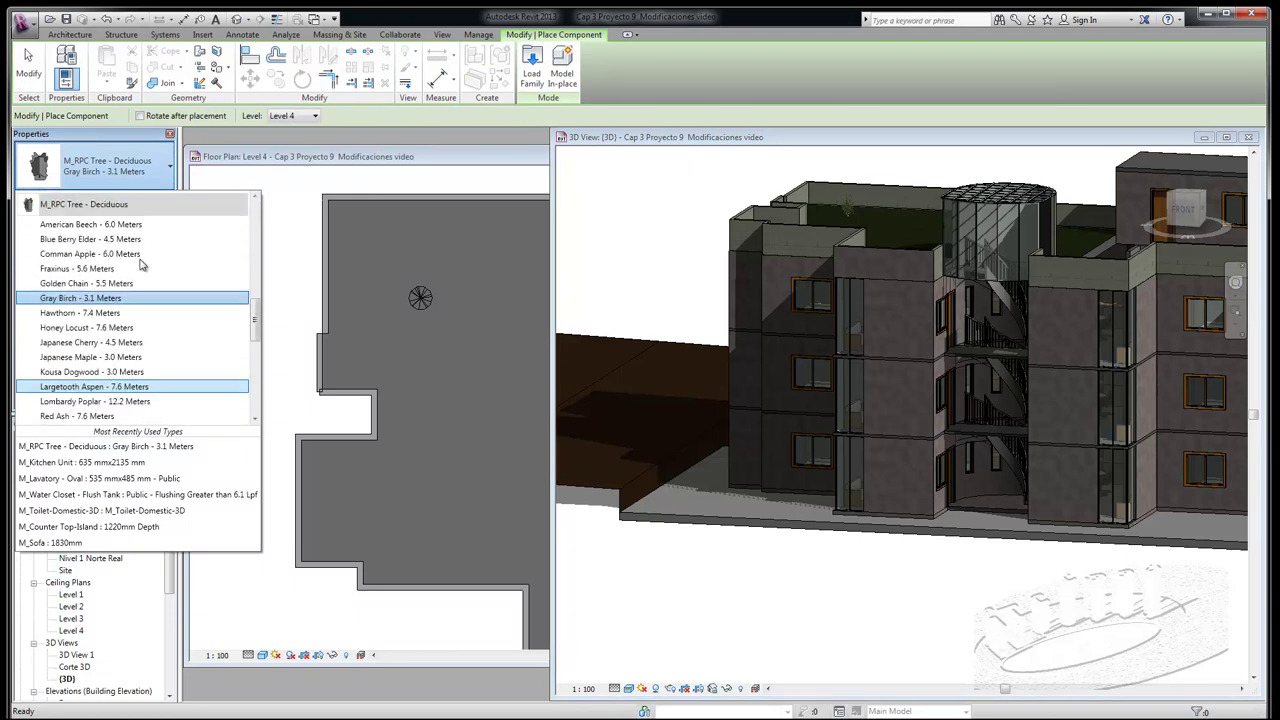
scroll(142, 265, "up", 5)
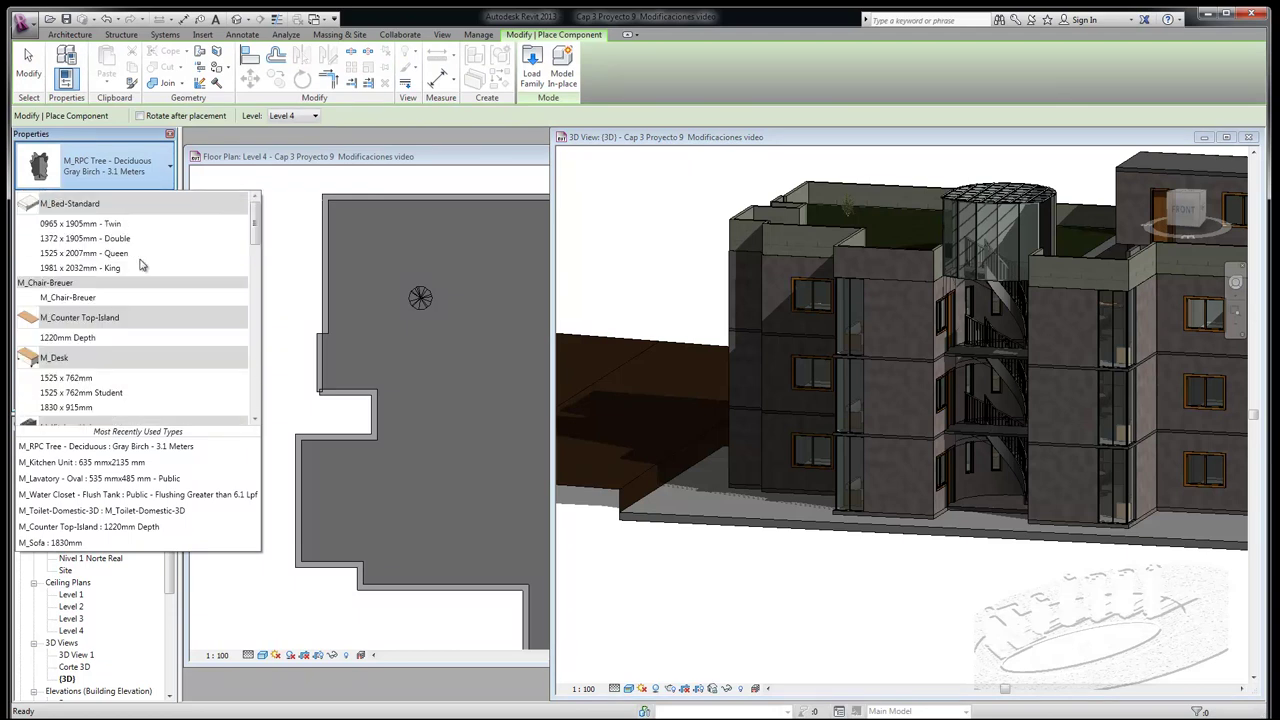
left_click(532, 62)
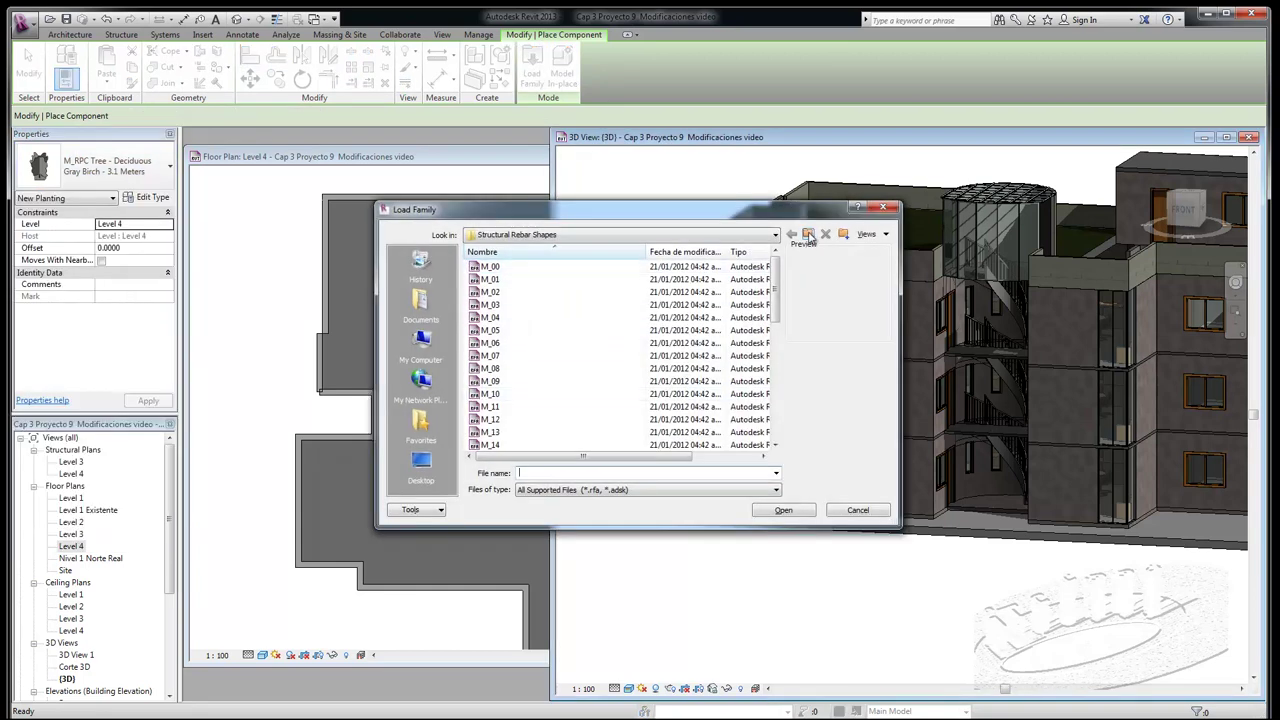
Go up to Libraries and open the US Metric > Entourage folder.
left_click(808, 234)
left_click(808, 234)
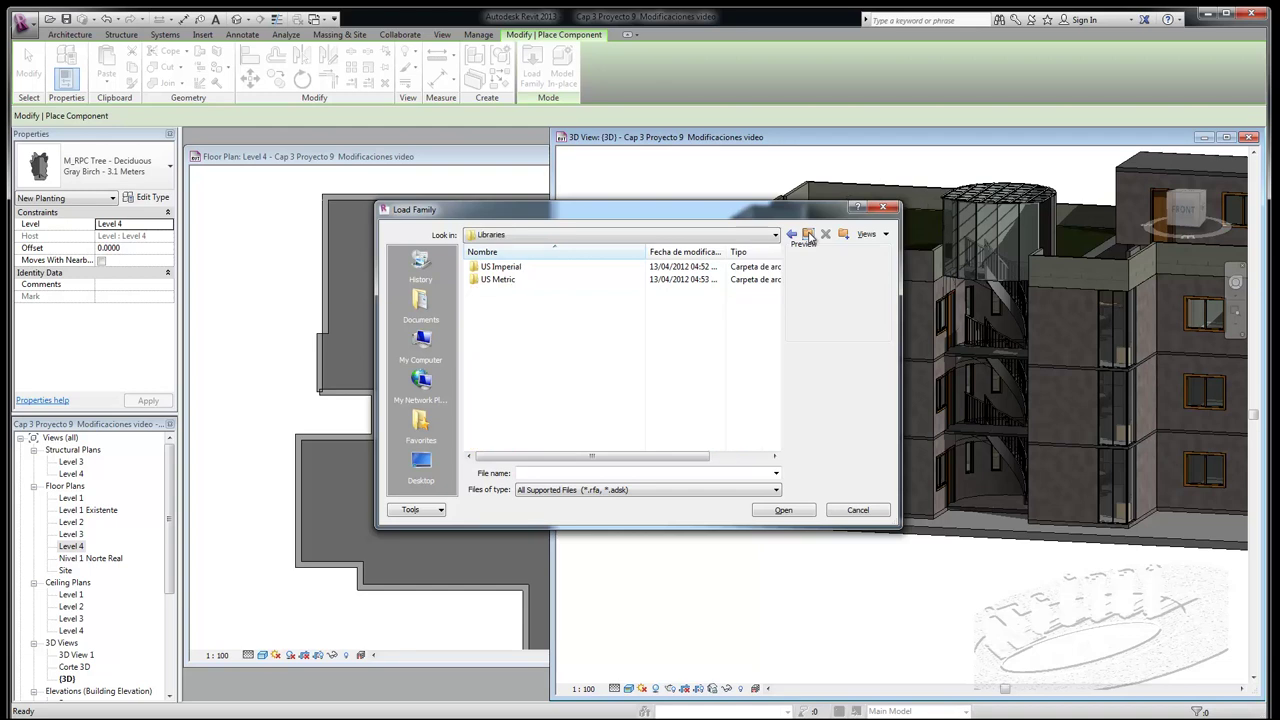
double_click(495, 280)
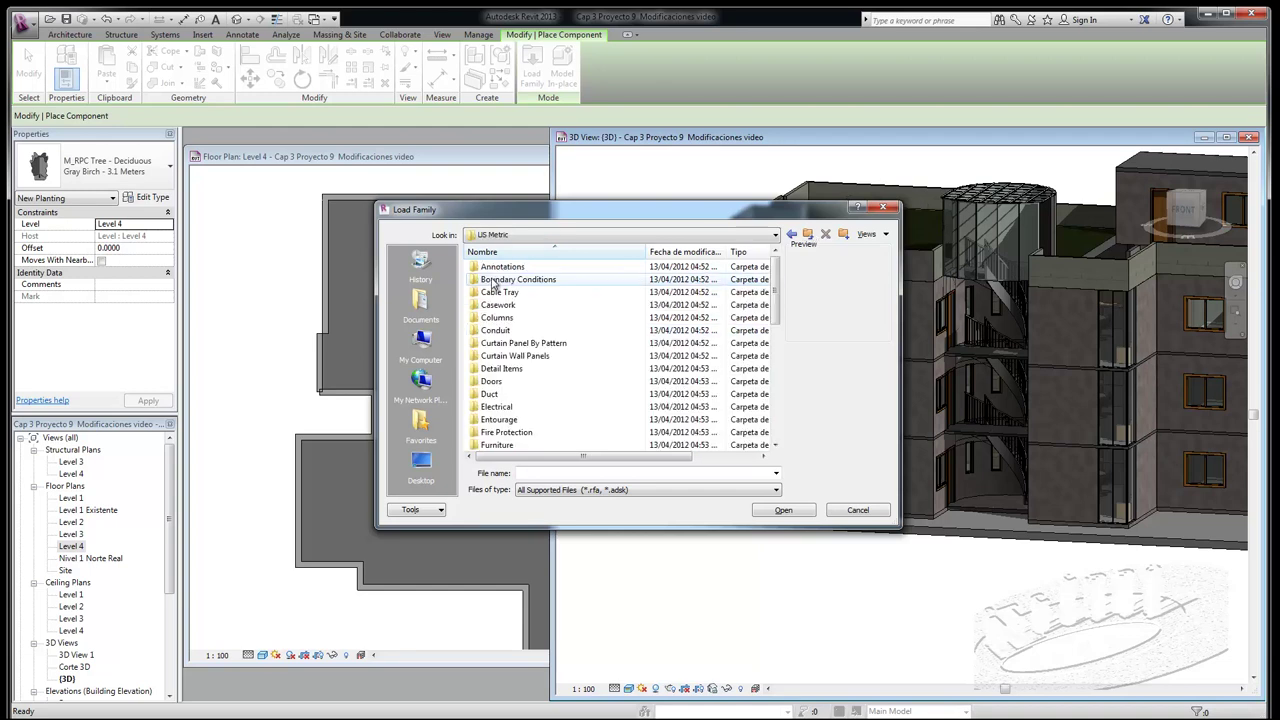
double_click(490, 420)
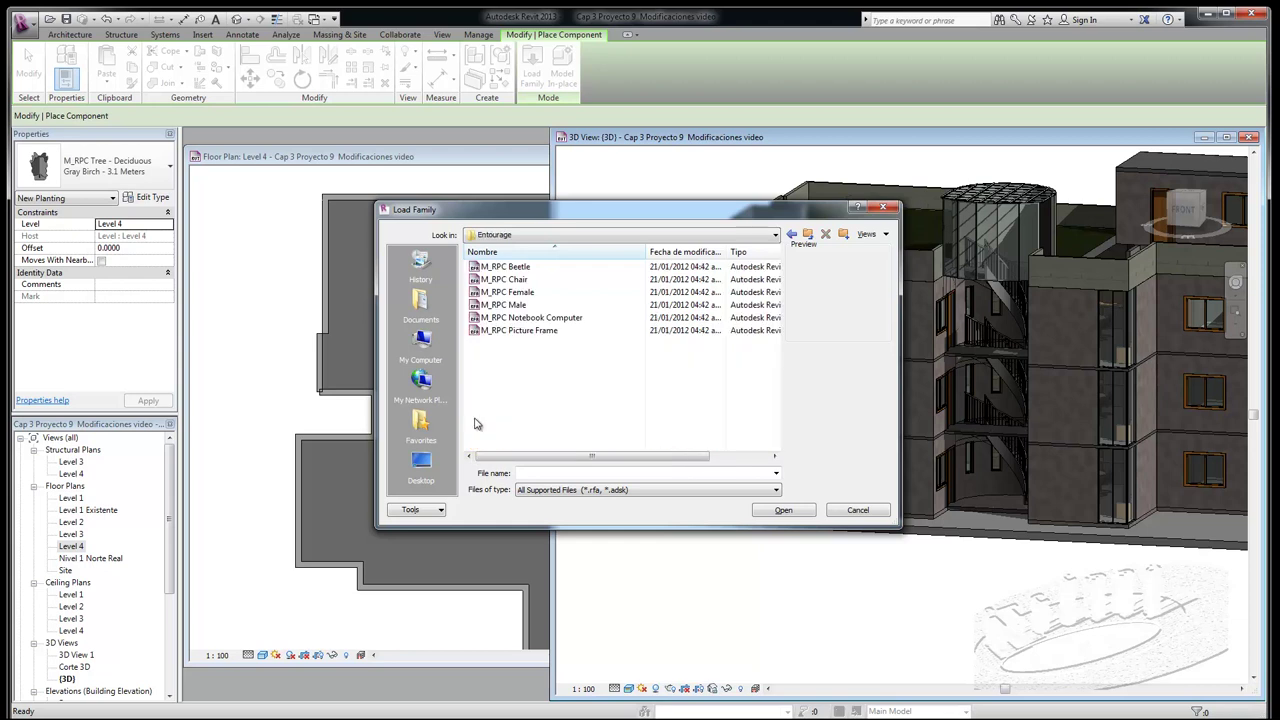
Preview the M_RPC entourage families, then choose and load M_RPC Female.
left_click(510, 267)
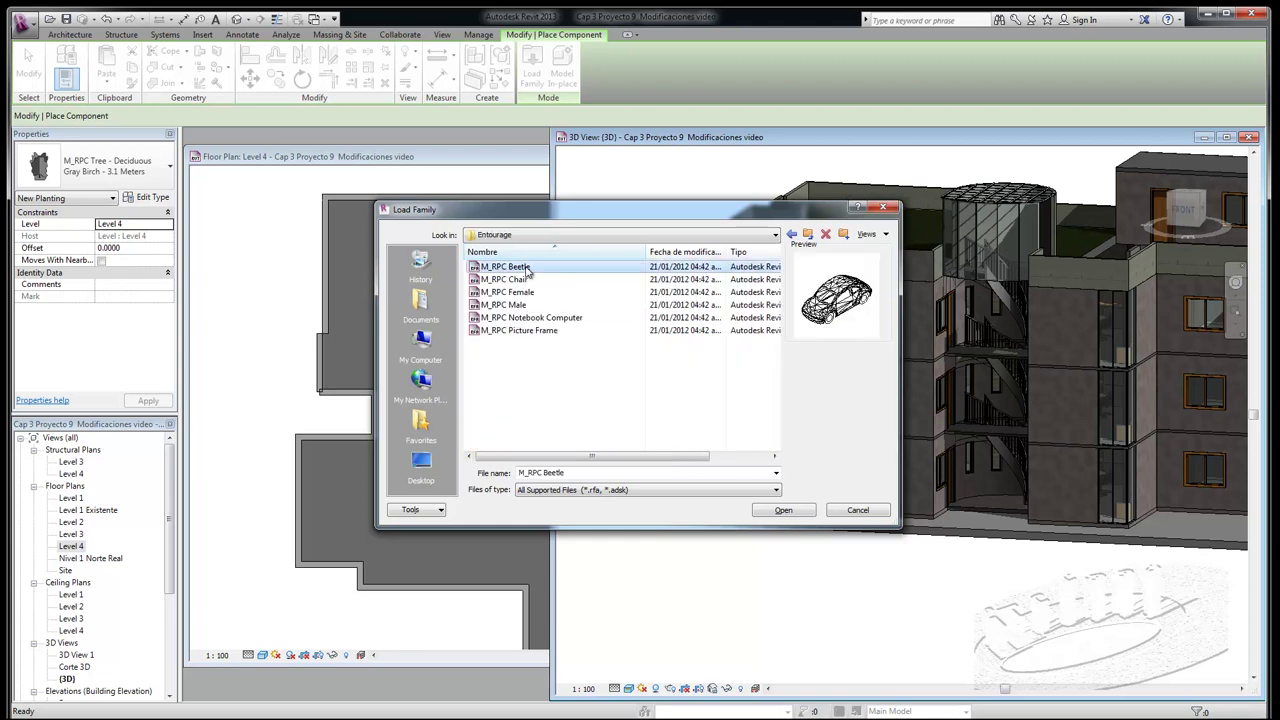
left_click(524, 281)
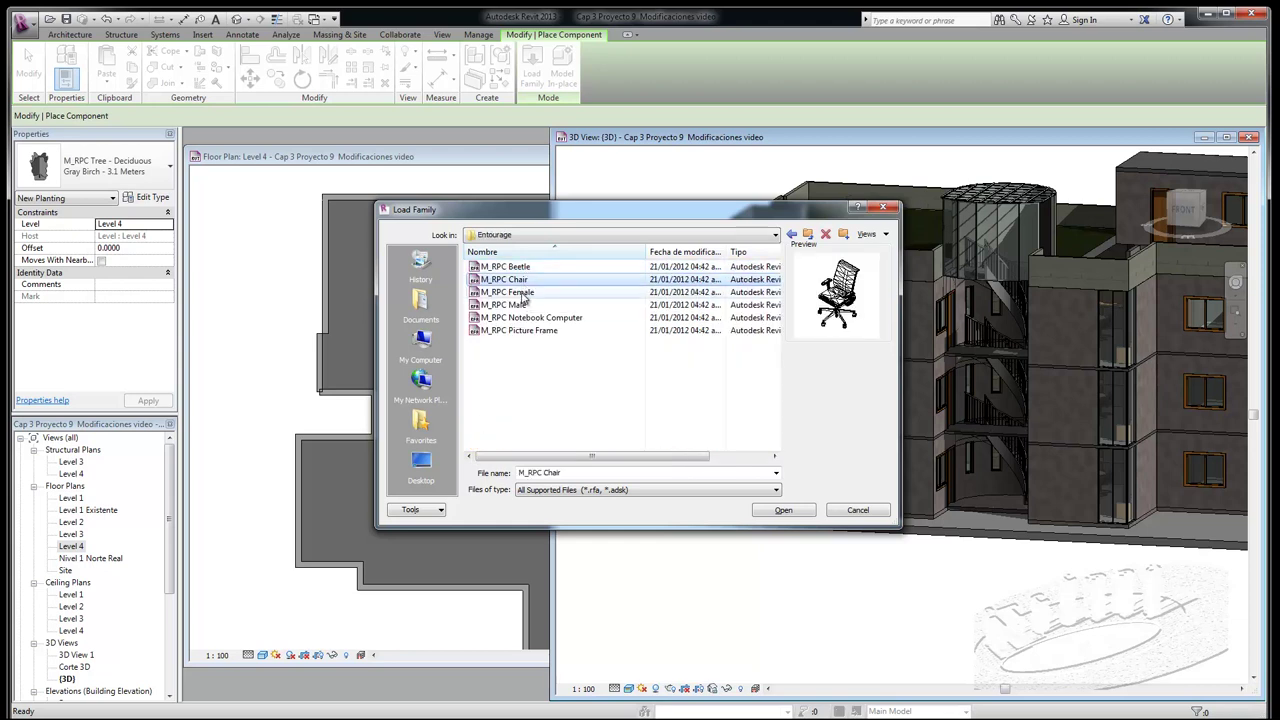
left_click(522, 293)
left_click(521, 307)
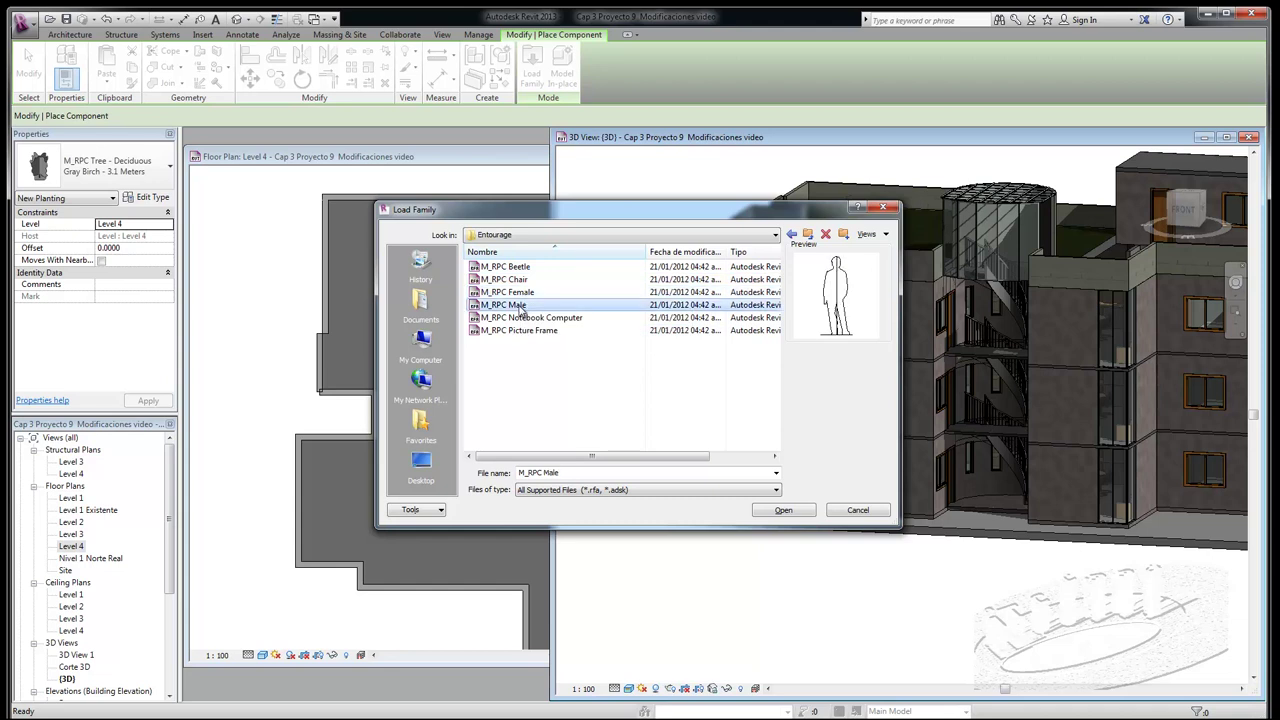
left_click(521, 316)
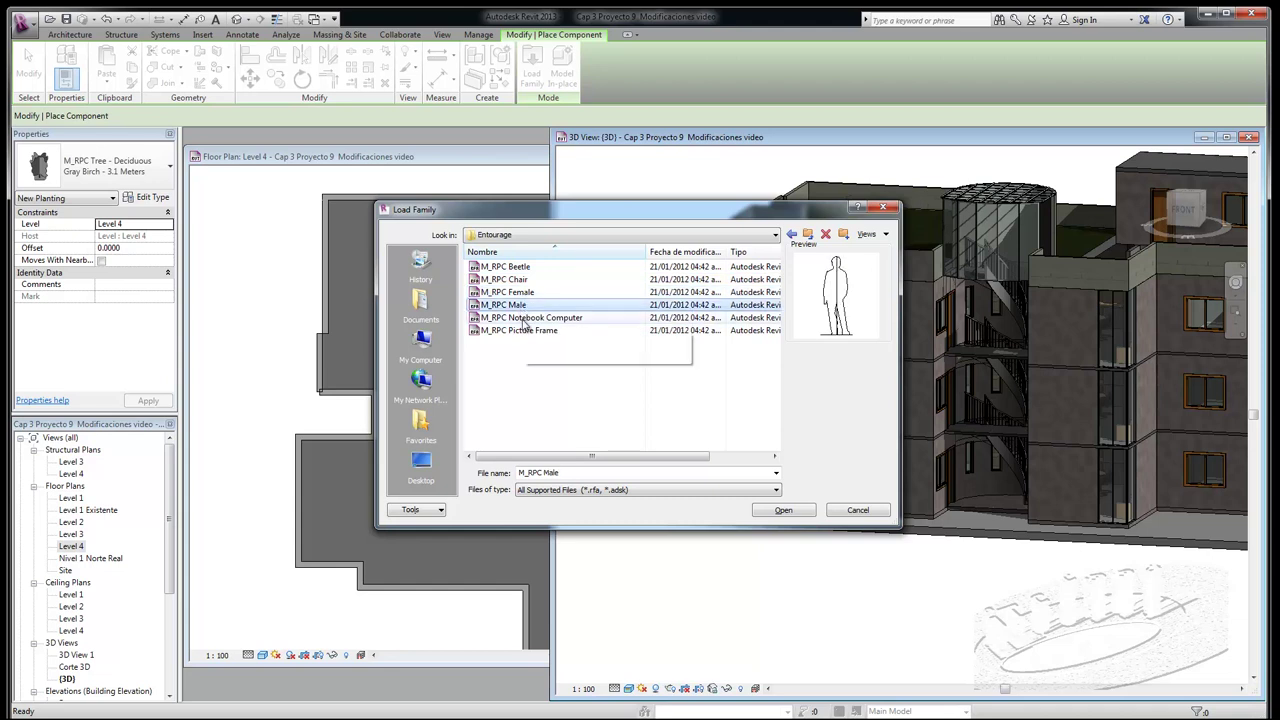
left_click(521, 331)
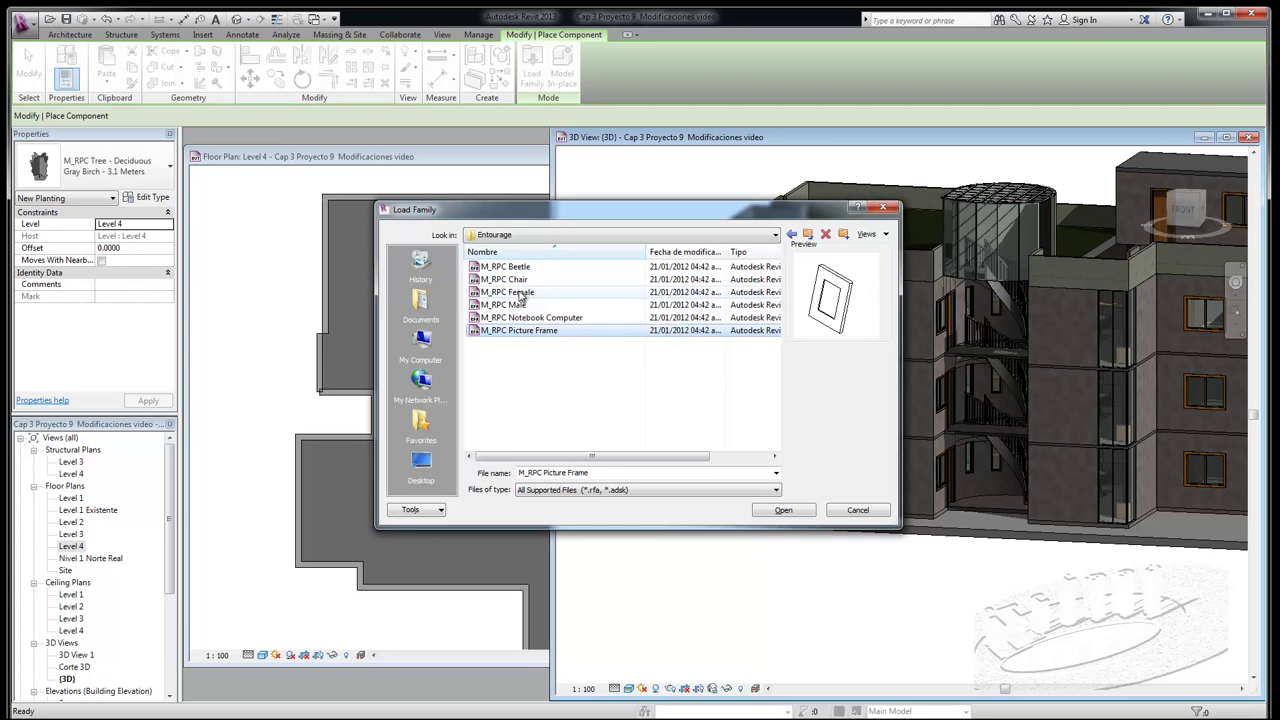
left_click(520, 292)
left_click(783, 510)
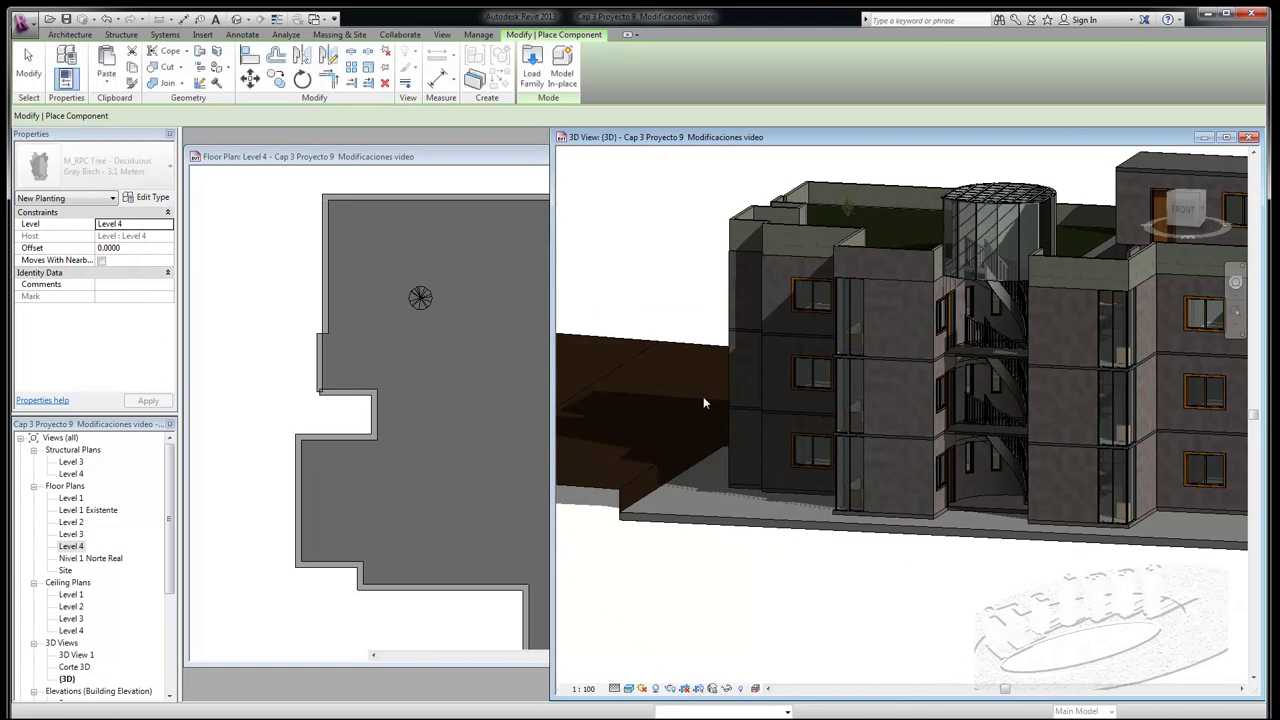
Place one M_RPC Female figure in the 3D model and orbit to view the roof.
scroll(626, 420, "up", 3)
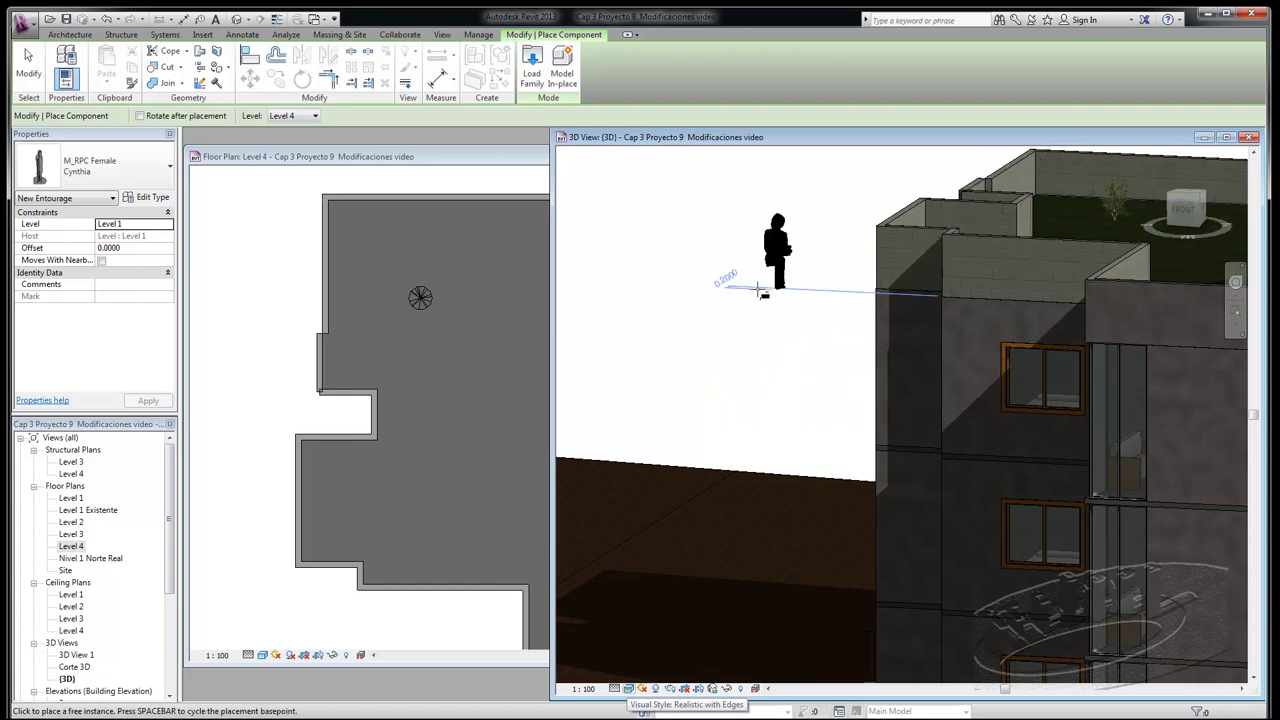
left_click(761, 291)
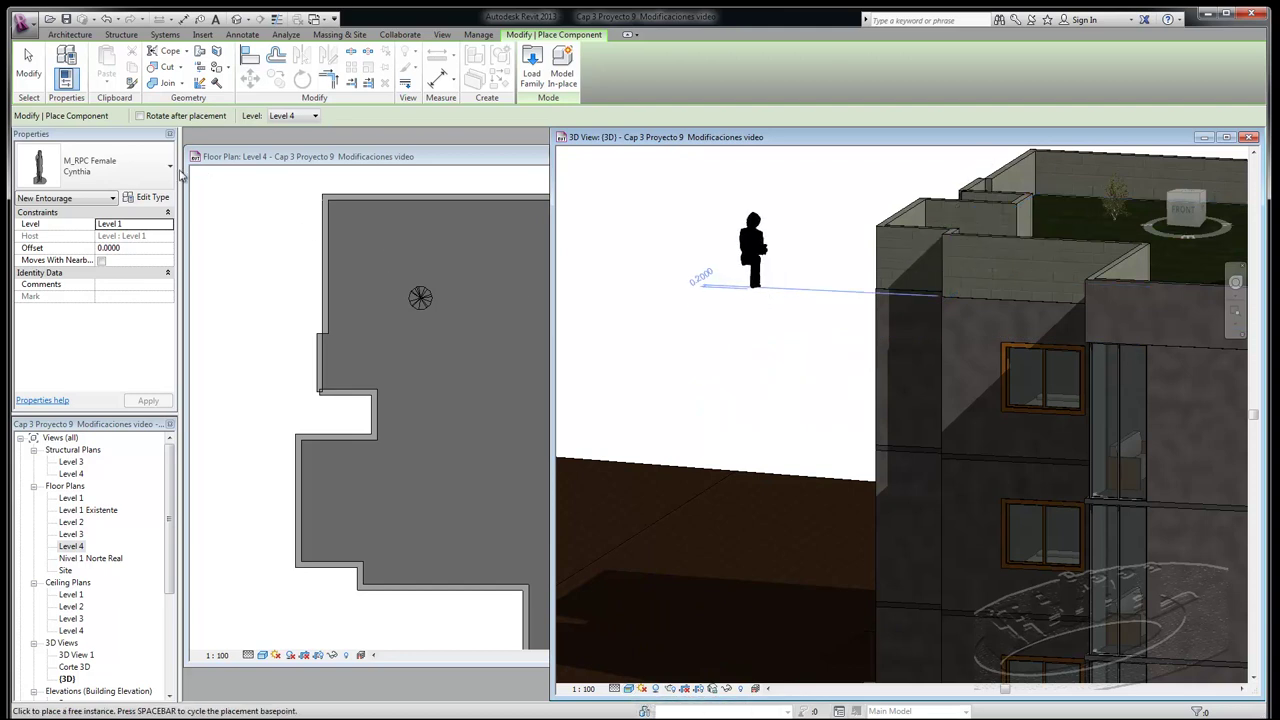
middle_click_drag(837, 331, 863, 229, "shift")
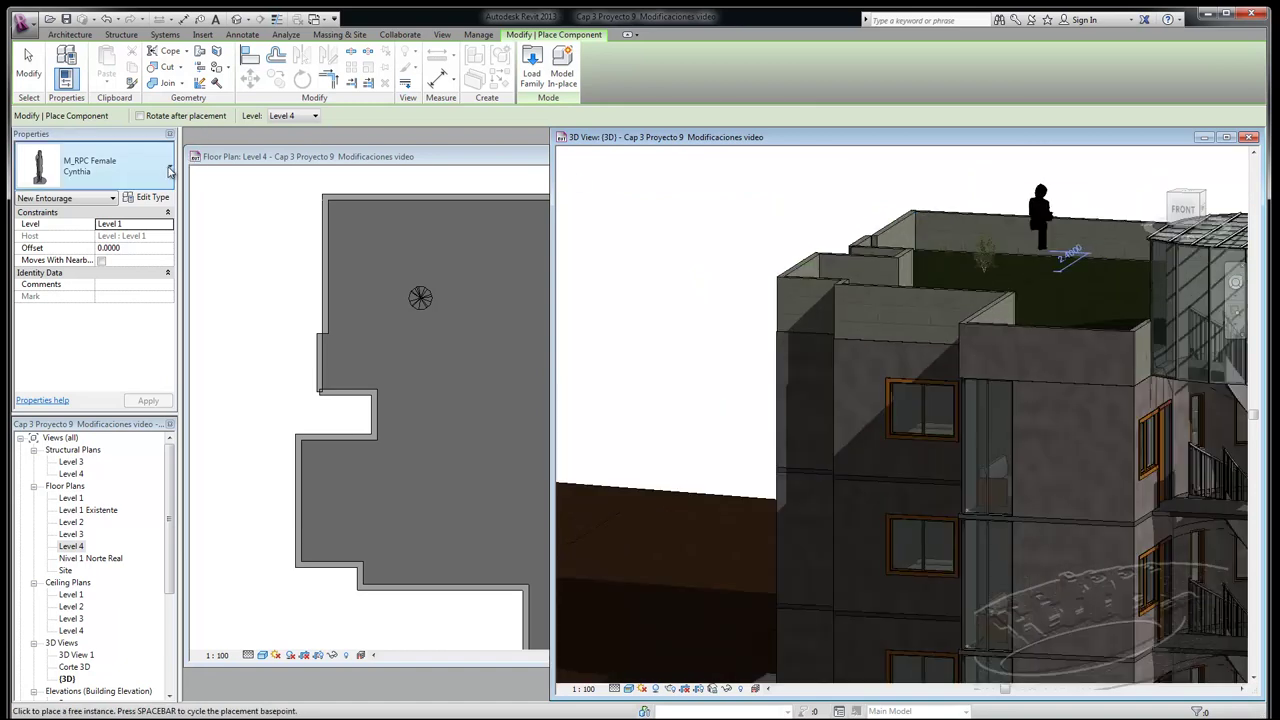
Switch the active M_RPC Female type to Cathy, then to Florence.
left_click(172, 172)
scroll(172, 172, "up", 3)
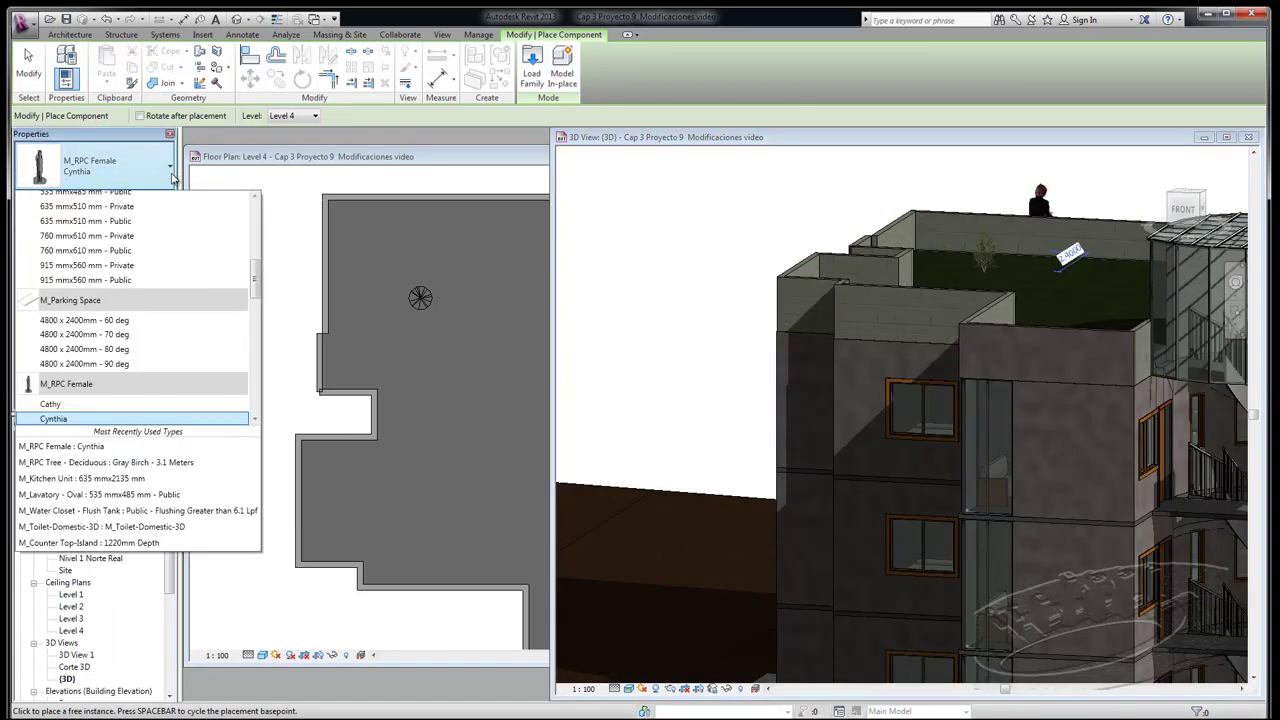
mouse_move(130, 341)
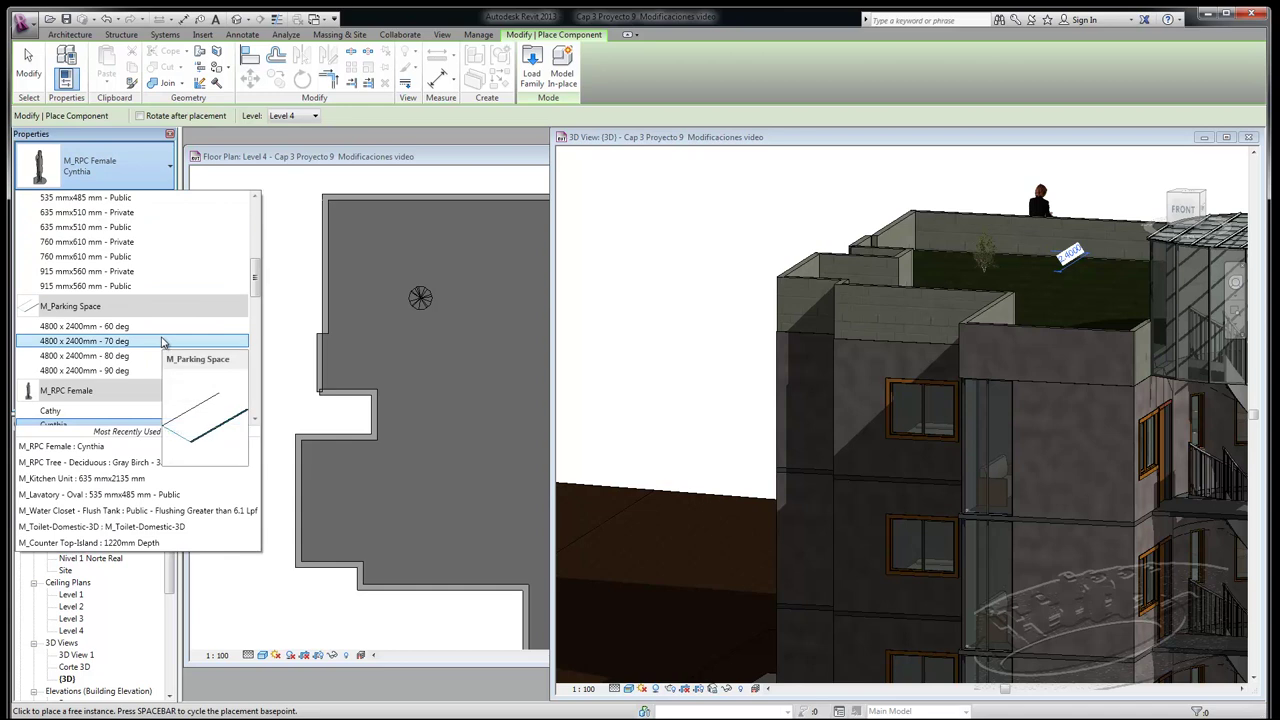
scroll(160, 344, "down", 2)
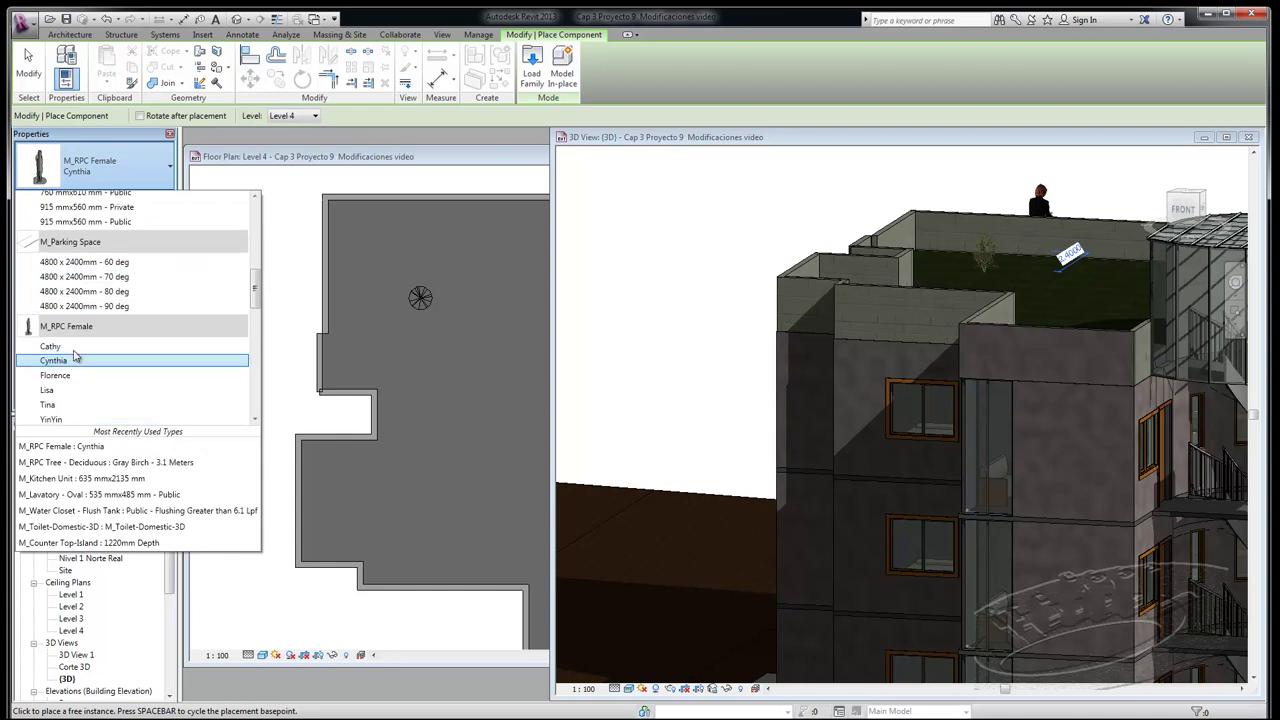
left_click(97, 346)
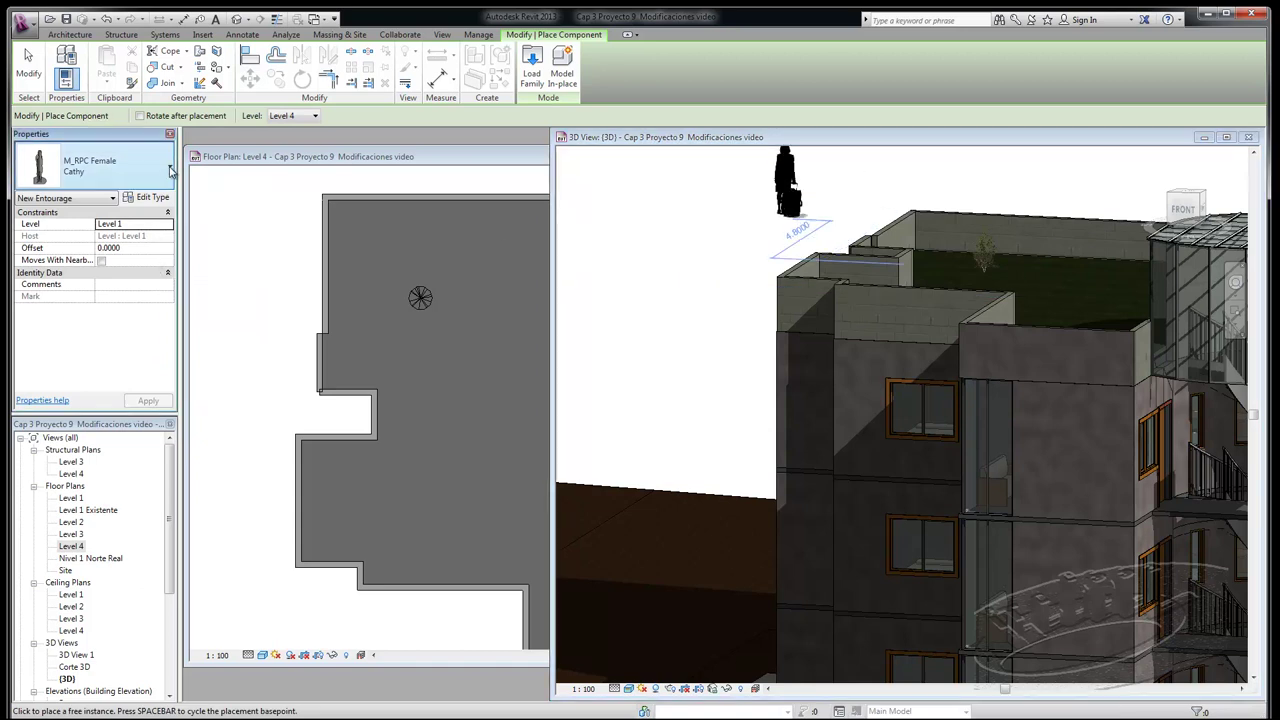
left_click(171, 171)
left_click(113, 365)
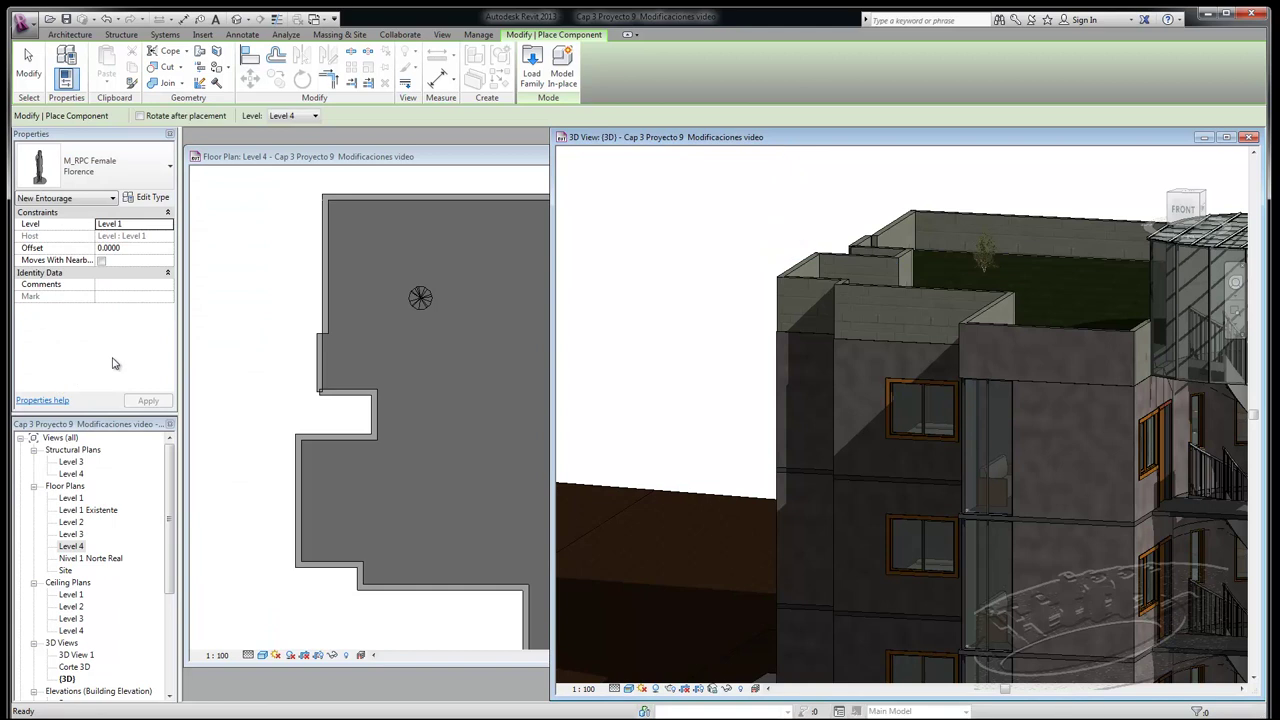
scroll(700, 280, "down", 2)
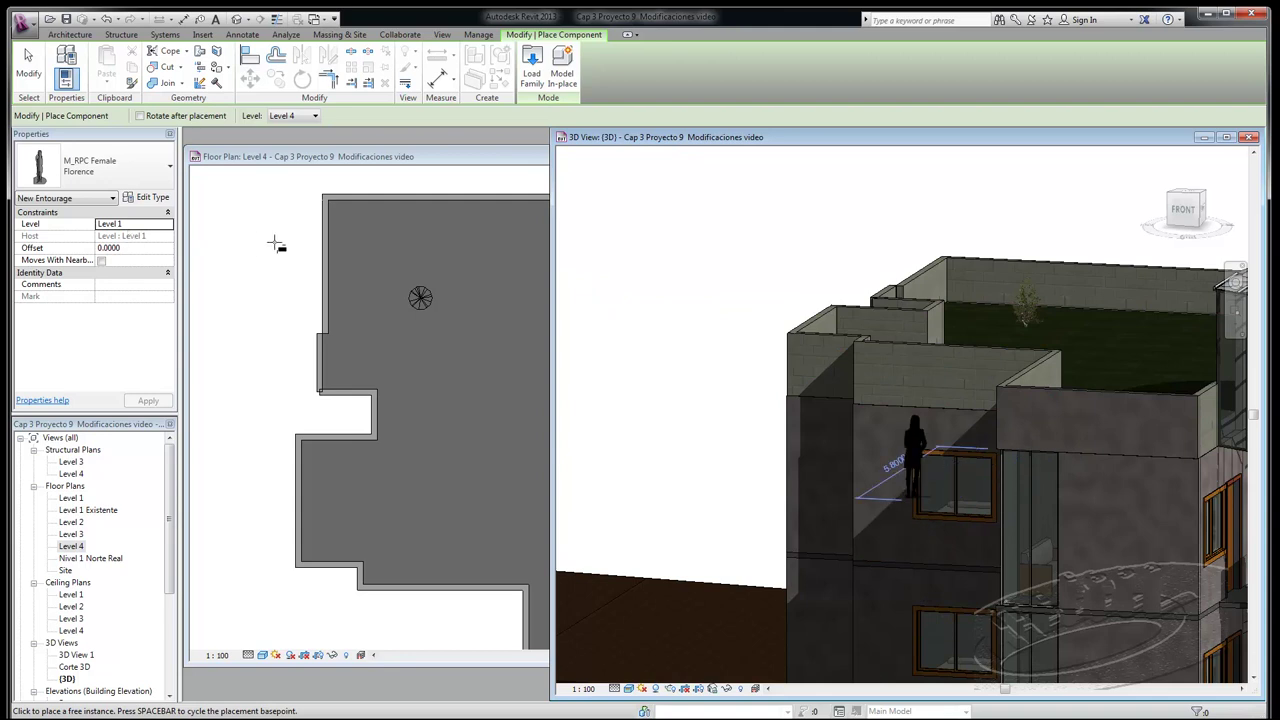
Place the M_RPC Female Florence figure on the Level 4 plan just north of the spiral stair, then end placement.
left_click(432, 256)
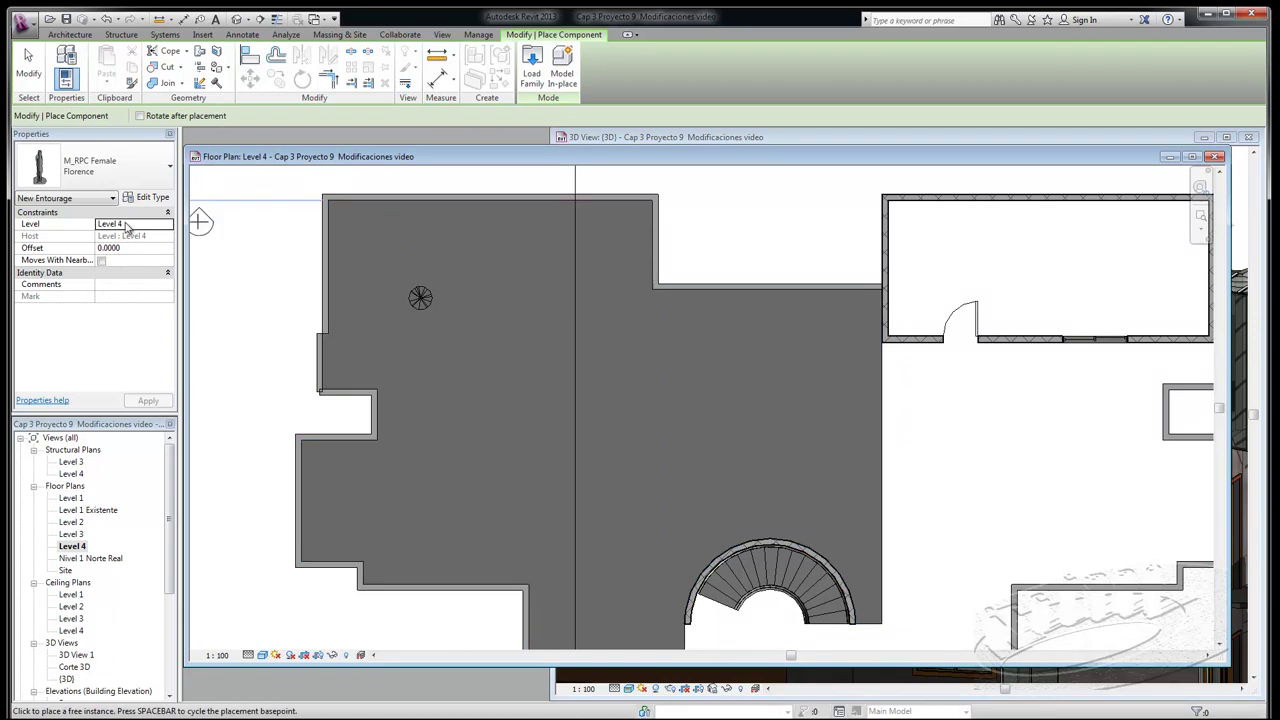
scroll(512, 232, "down", 3)
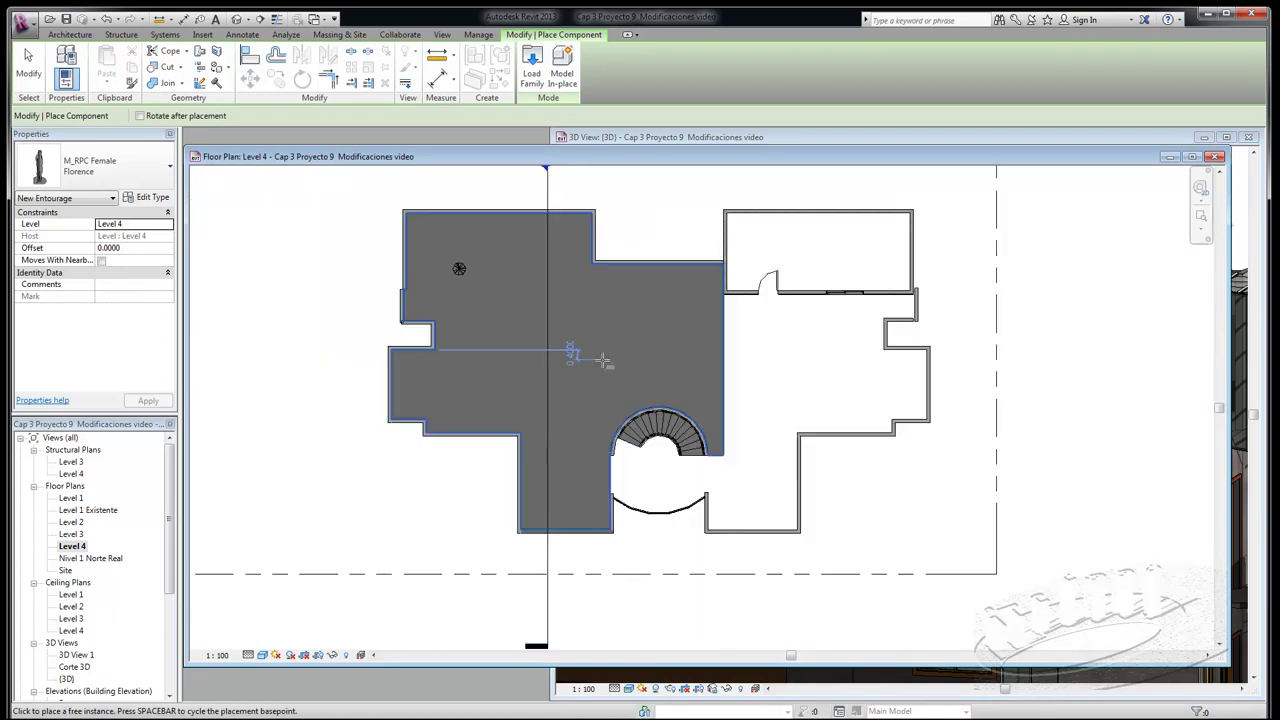
scroll(604, 364, "up", 4)
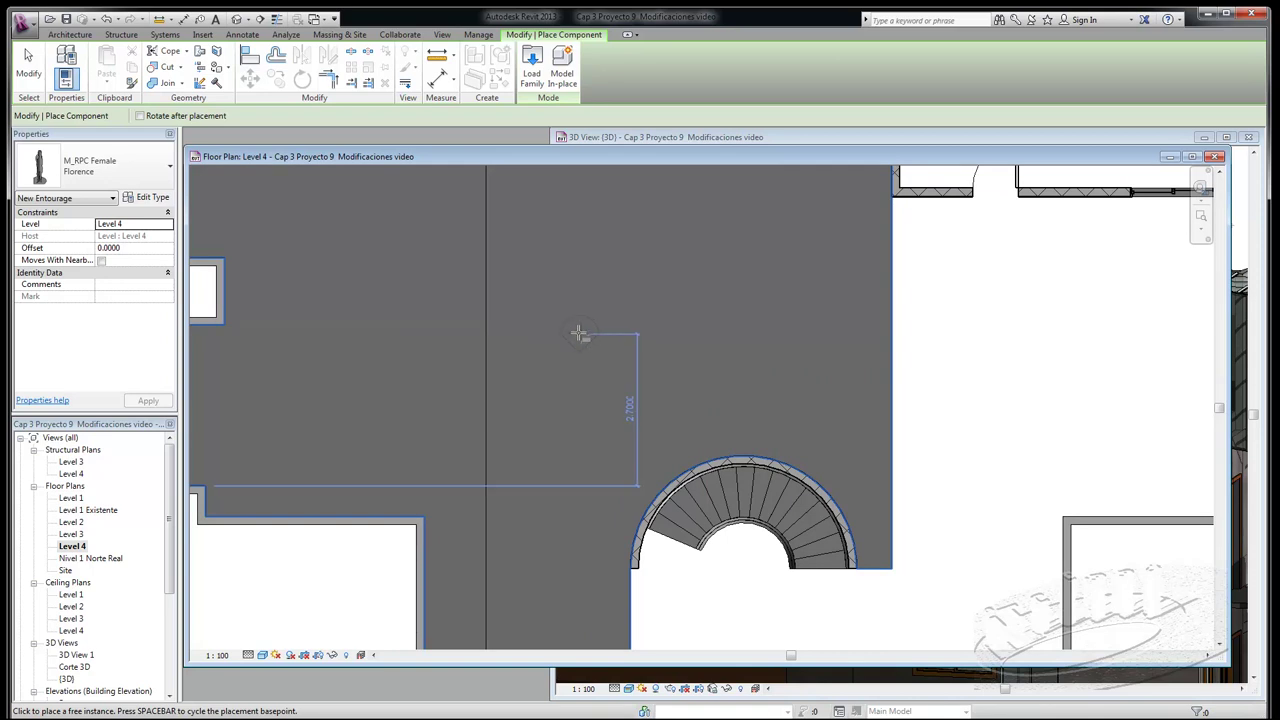
scroll(585, 330, "down", 3)
scroll(567, 305, "up", 2)
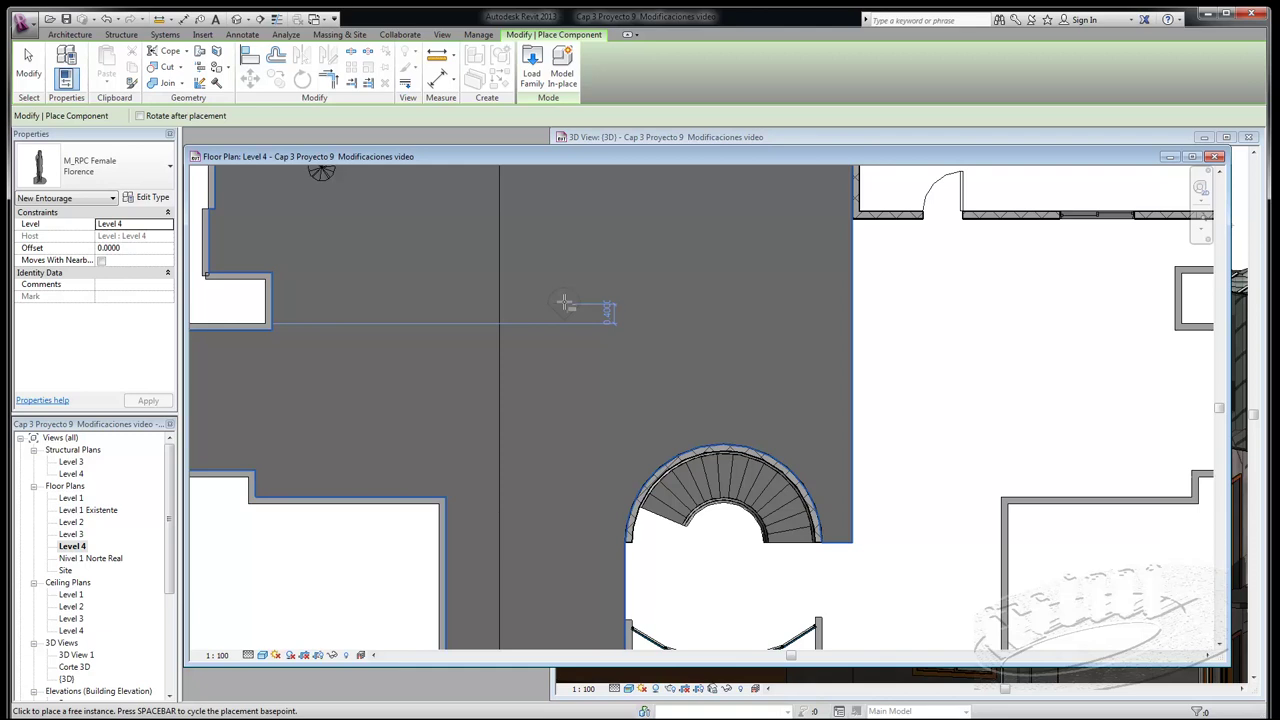
left_click(565, 302)
key("Escape")
key("Escape")
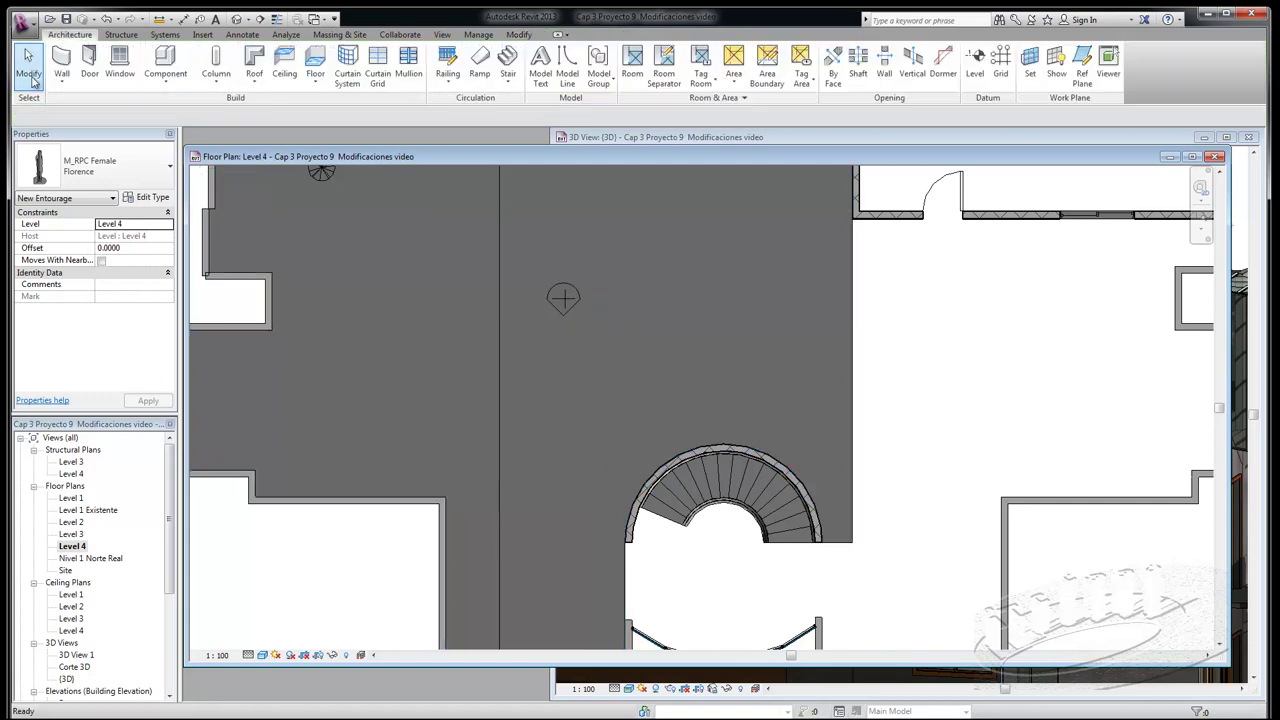
left_click(1244, 232)
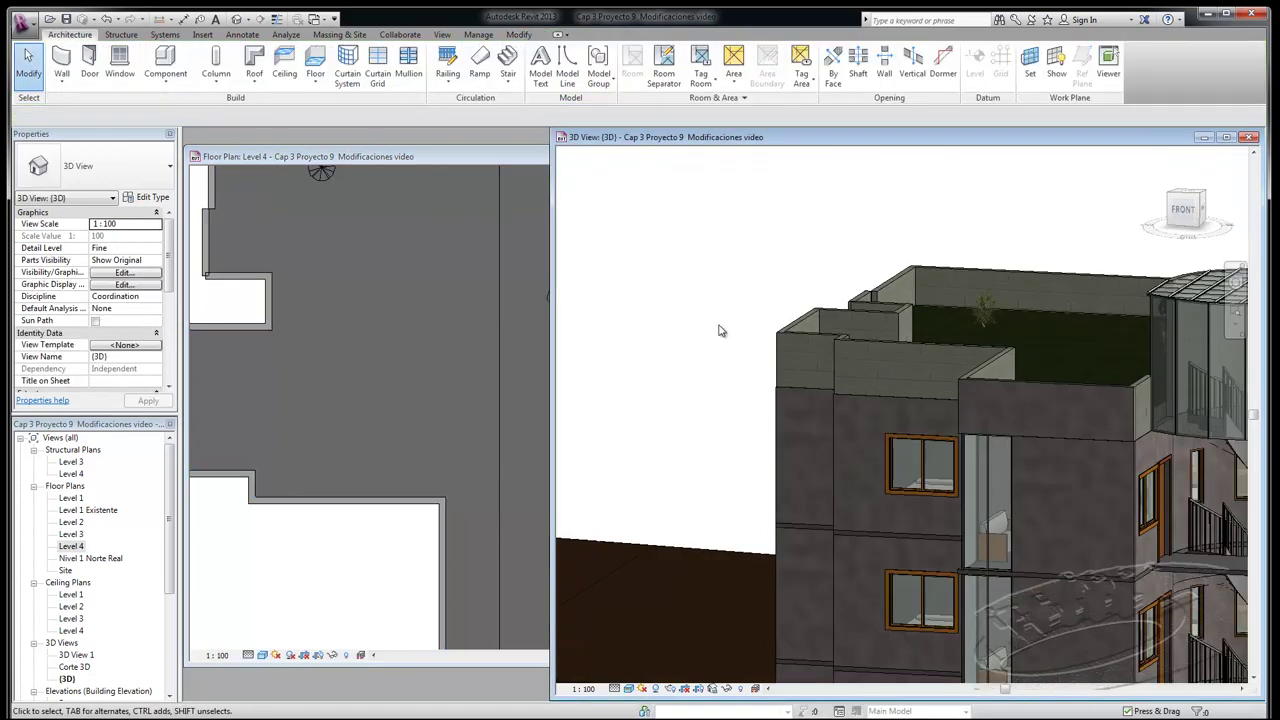
scroll(1143, 331, "up", 2)
scroll(1130, 315, "up", 2)
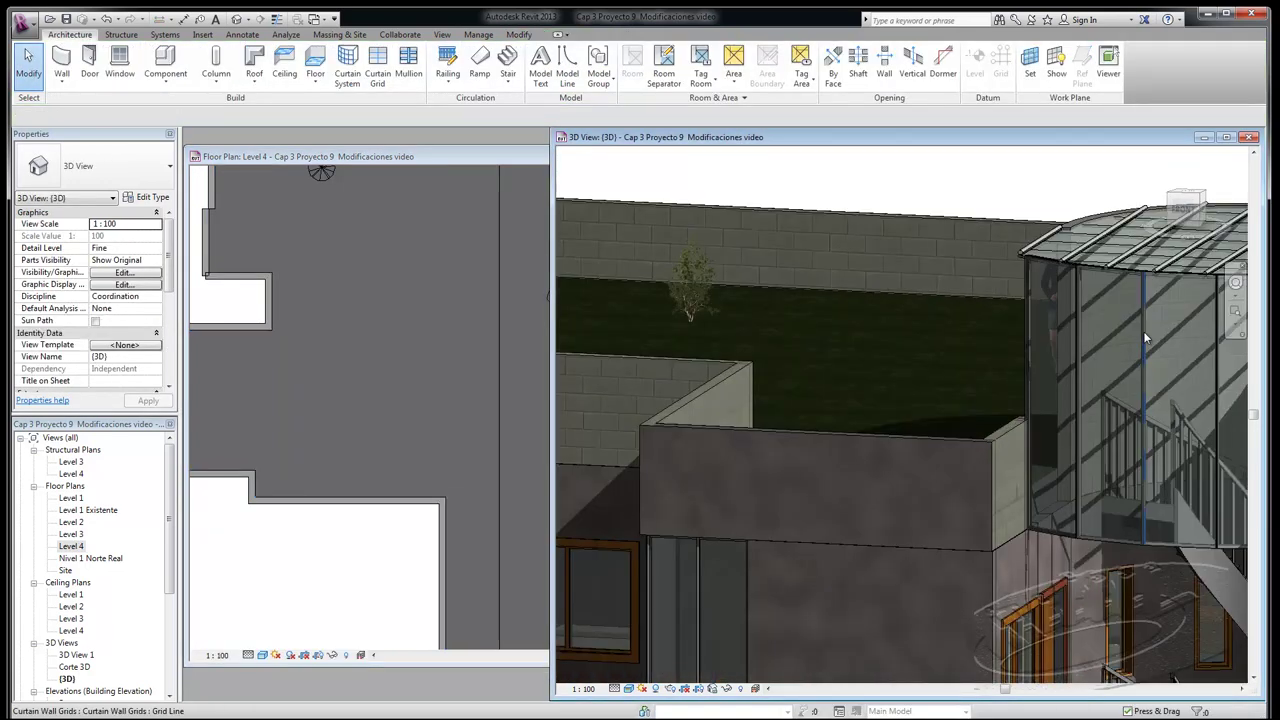
scroll(1120, 300, "up", 2)
scroll(1114, 291, "up", 1)
mouse_move(1114, 291)
middle_mouse_down("shift")
mouse_move(833, 244)
mouse_move(858, 242)
middle_mouse_up("shift")
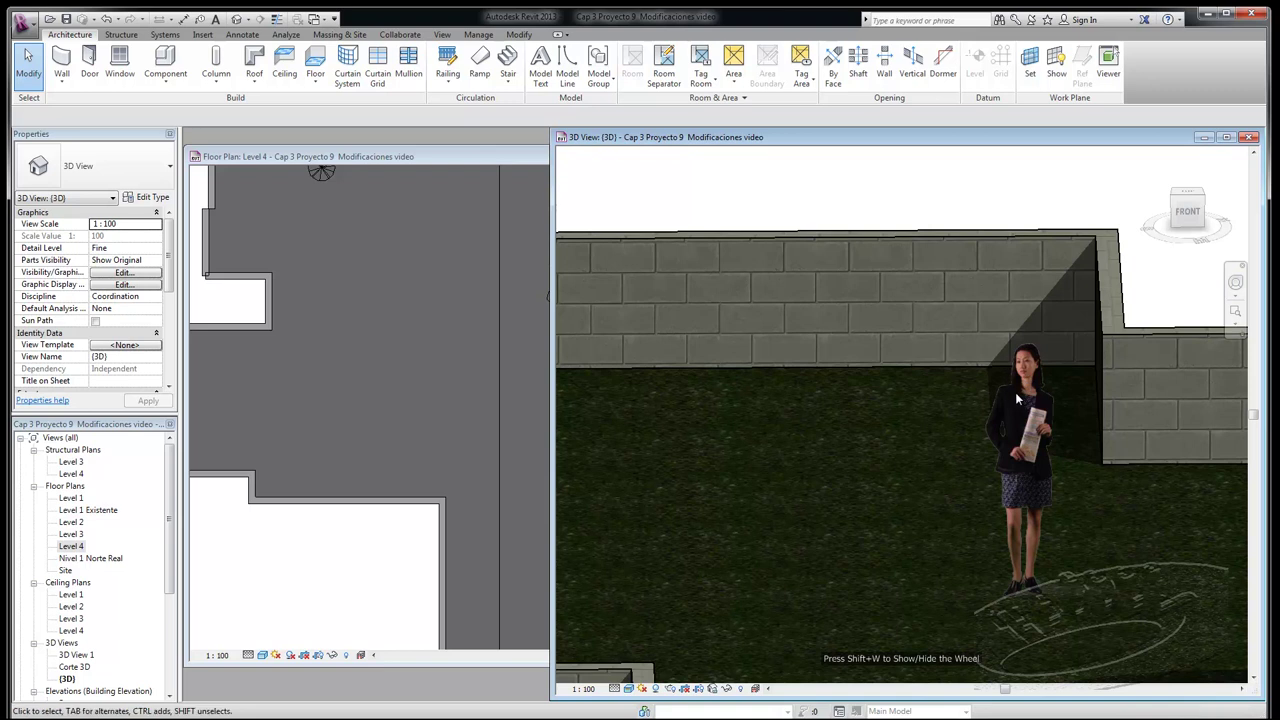
left_click(1025, 357)
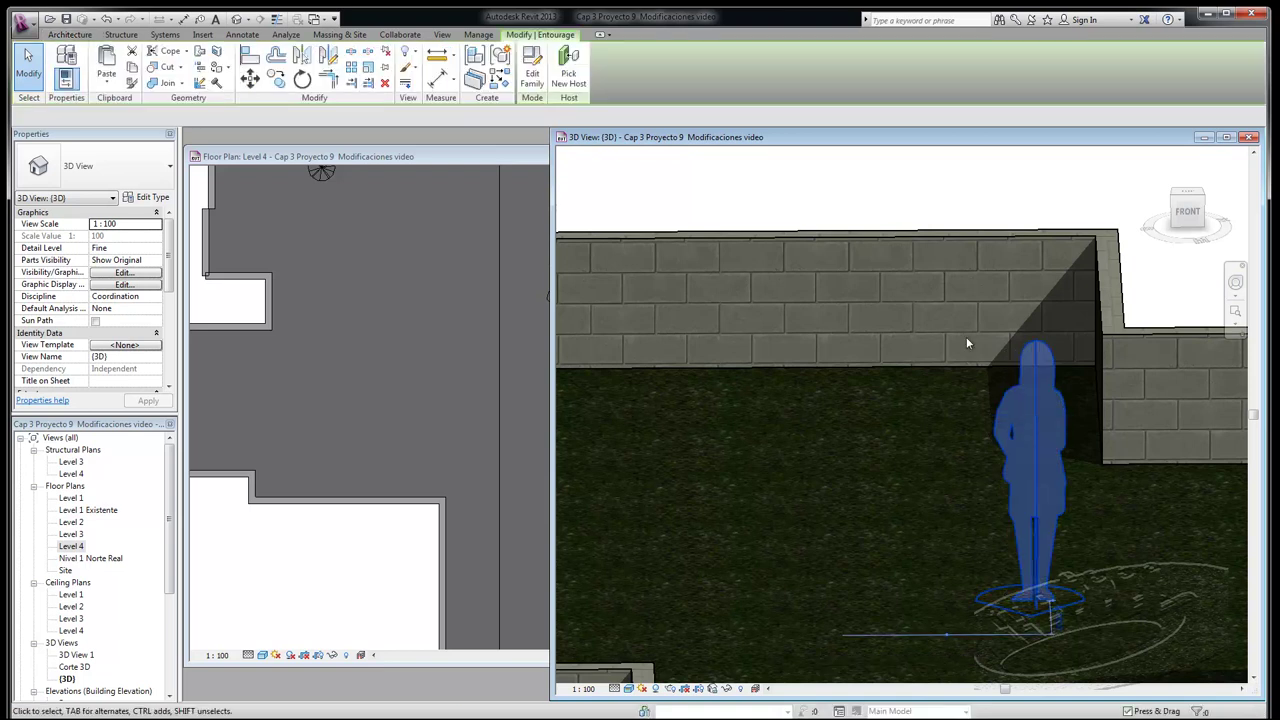
left_click(809, 202)
scroll(967, 277, "down", 3)
scroll(985, 269, "down", 2)
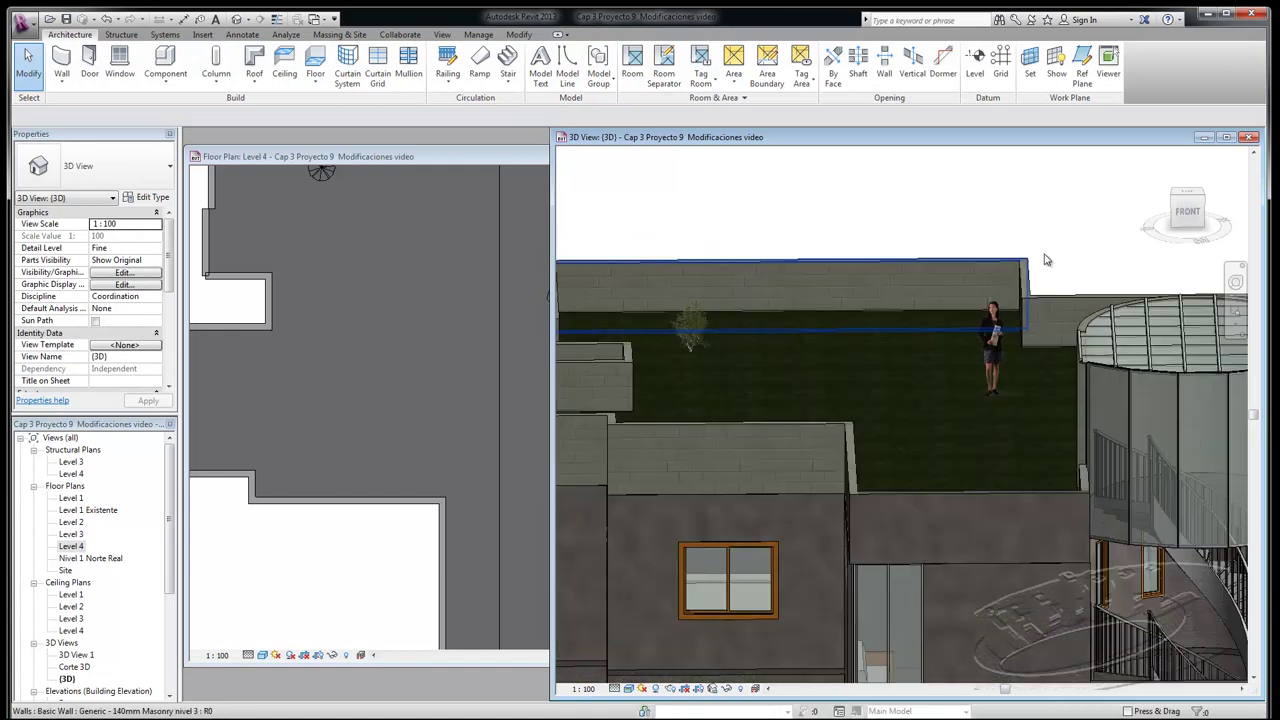
scroll(1045, 260, "down", 2)
scroll(918, 201, "down", 1)
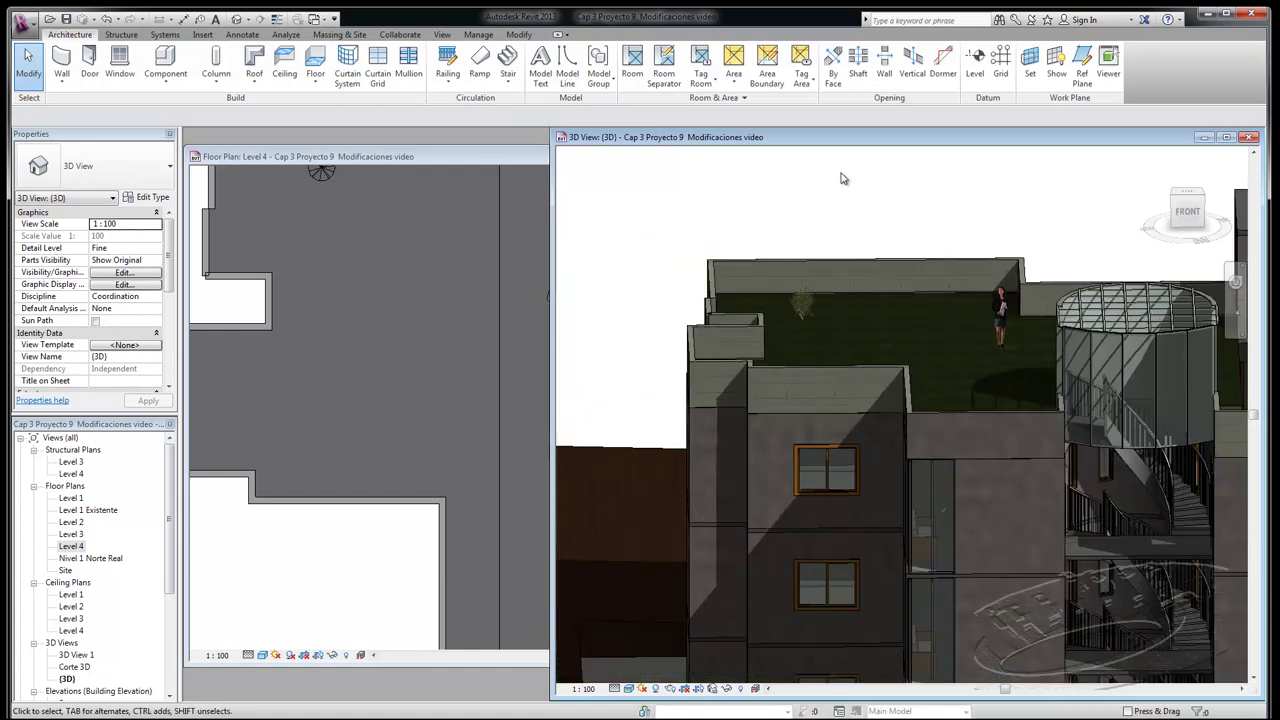
scroll(841, 178, "down", 2)
scroll(744, 220, "down", 2)
left_click(380, 344)
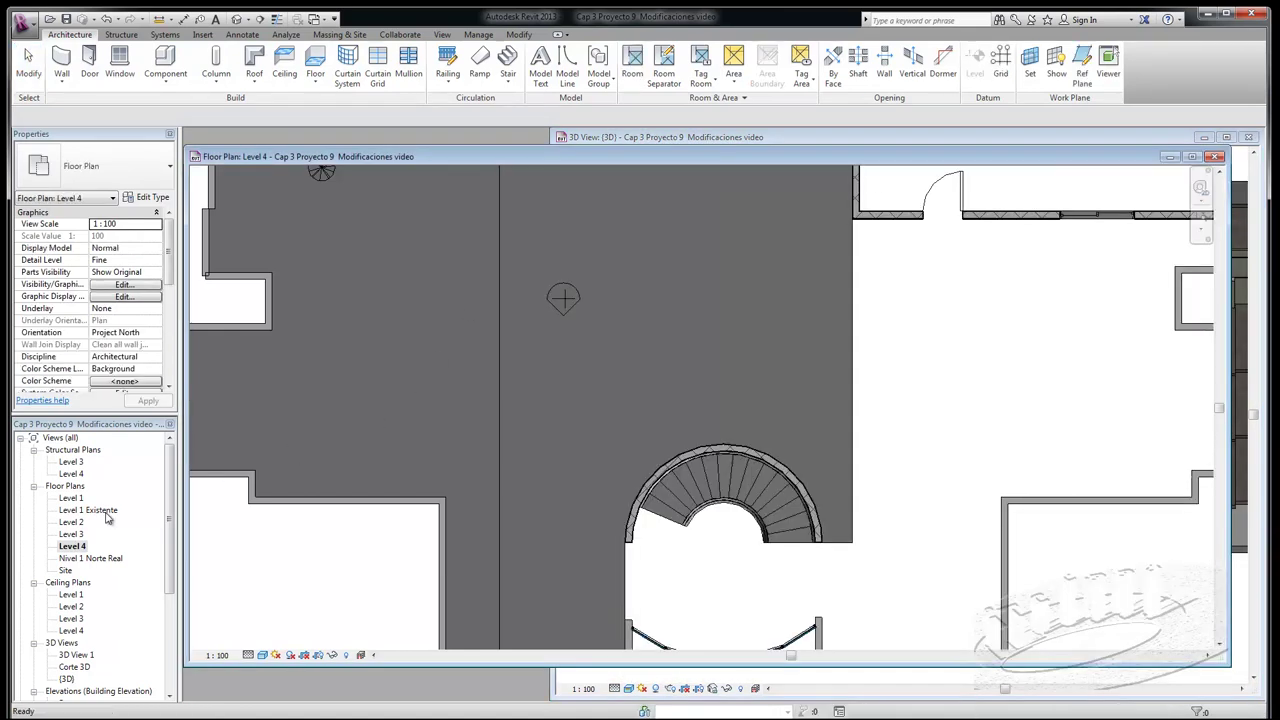
Open the Level 1 floor plan from the Project Browser.
double_click(70, 499)
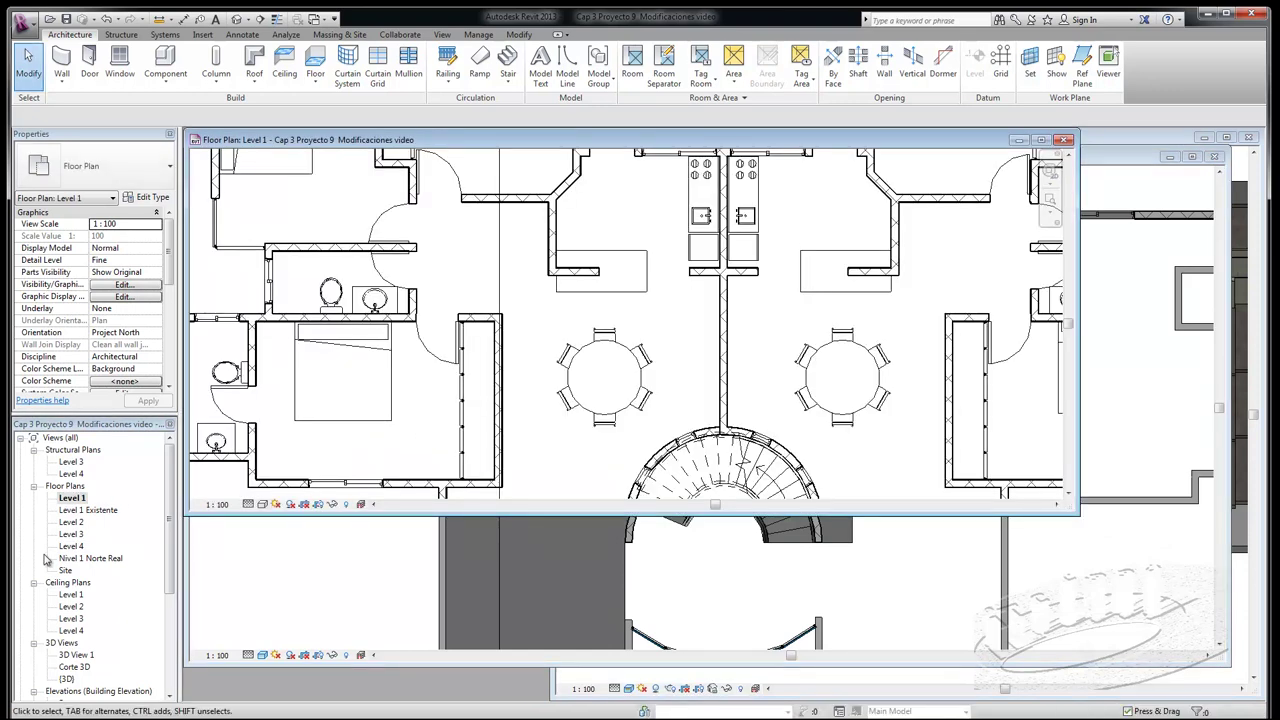
left_click(175, 490)
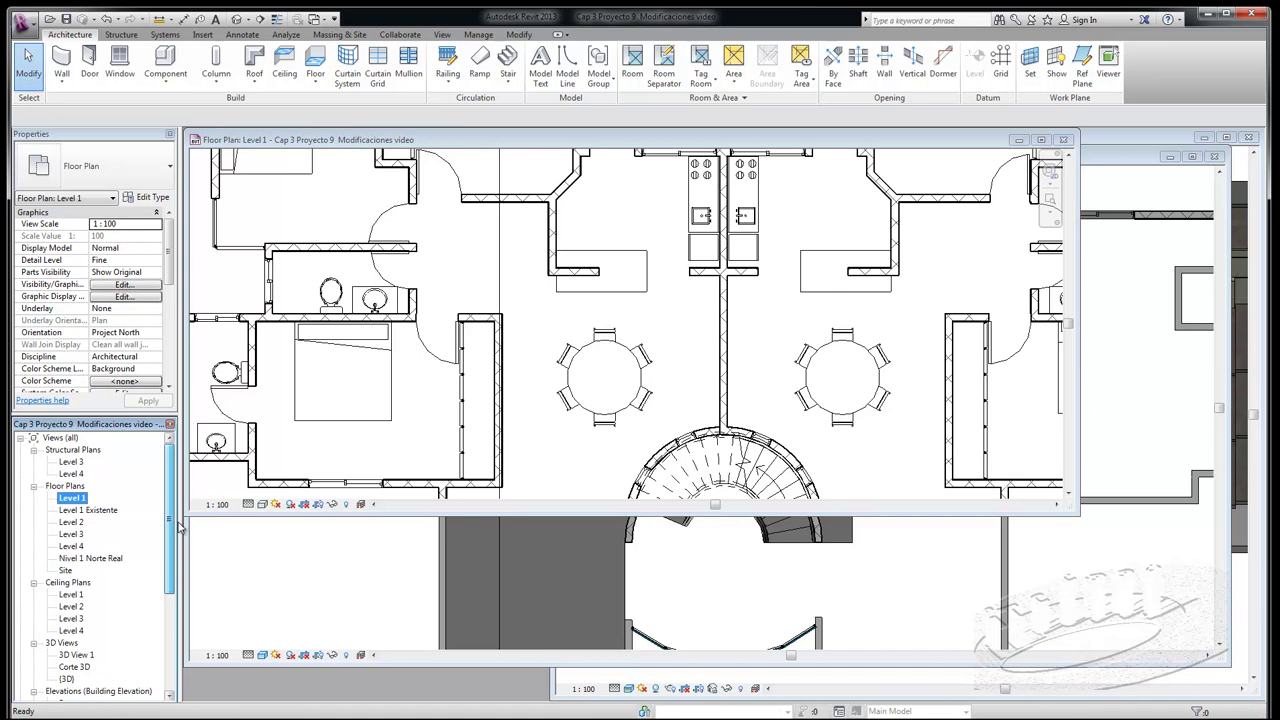
scroll(178, 528, "down", 1)
Open the Site floor plan, enlarge its window and zoom out to show the whole house.
left_click(66, 534)
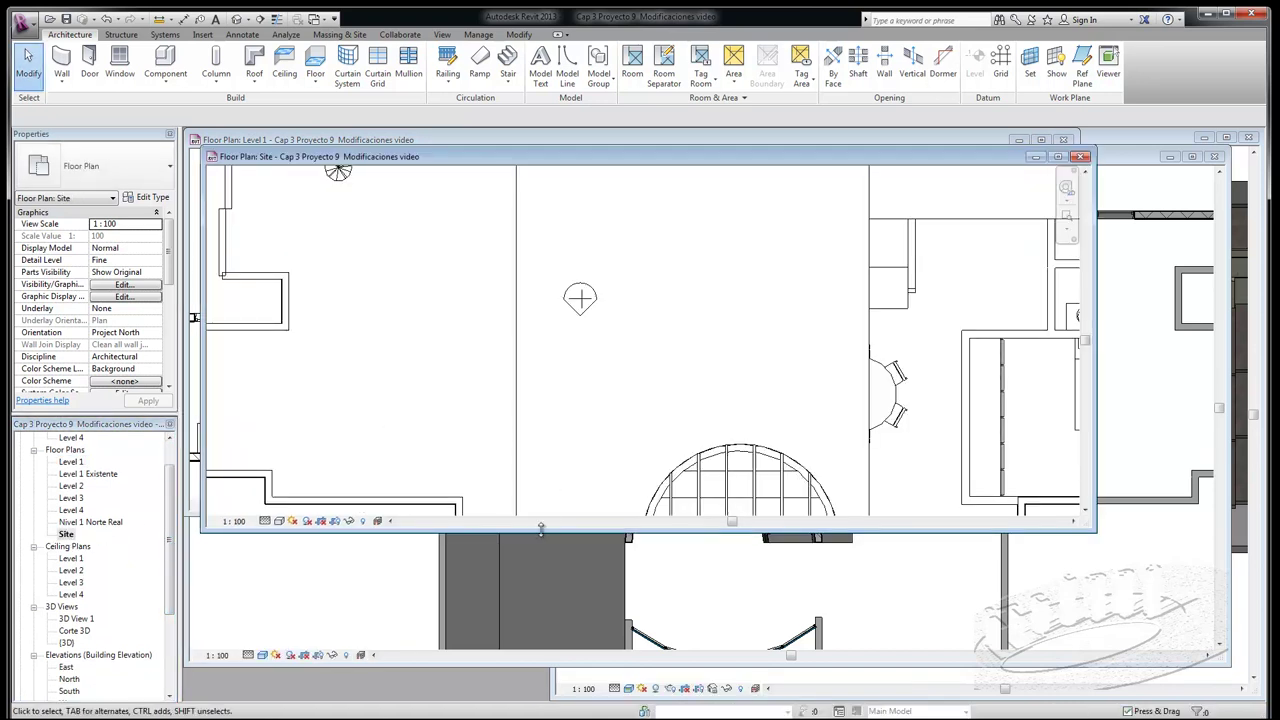
left_click_drag(540, 527, 540, 643)
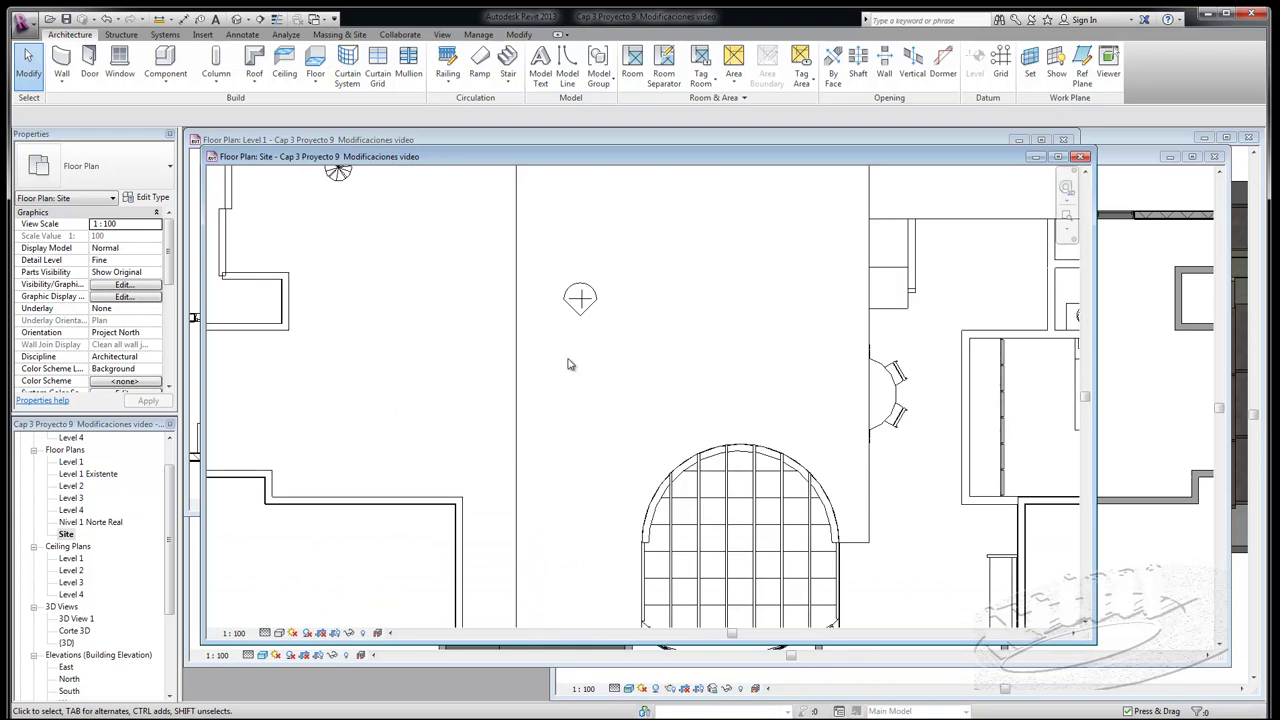
scroll(520, 330, "down", 3)
scroll(487, 289, "down", 1)
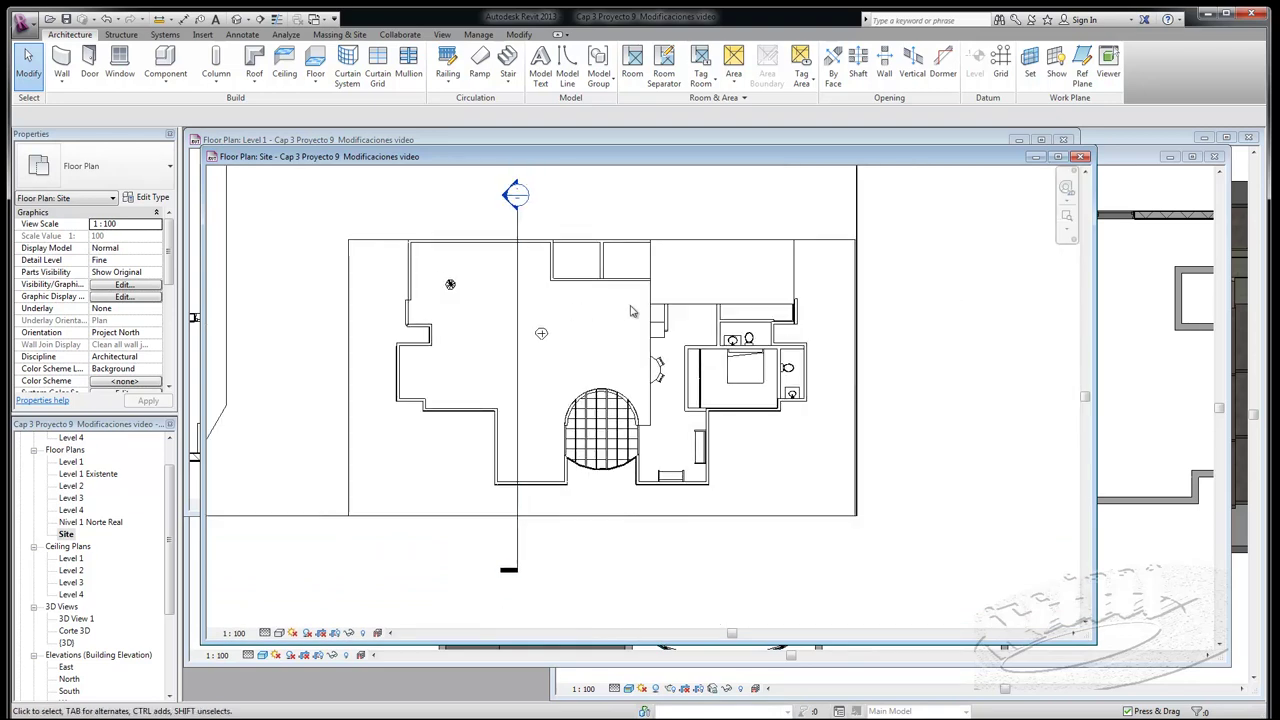